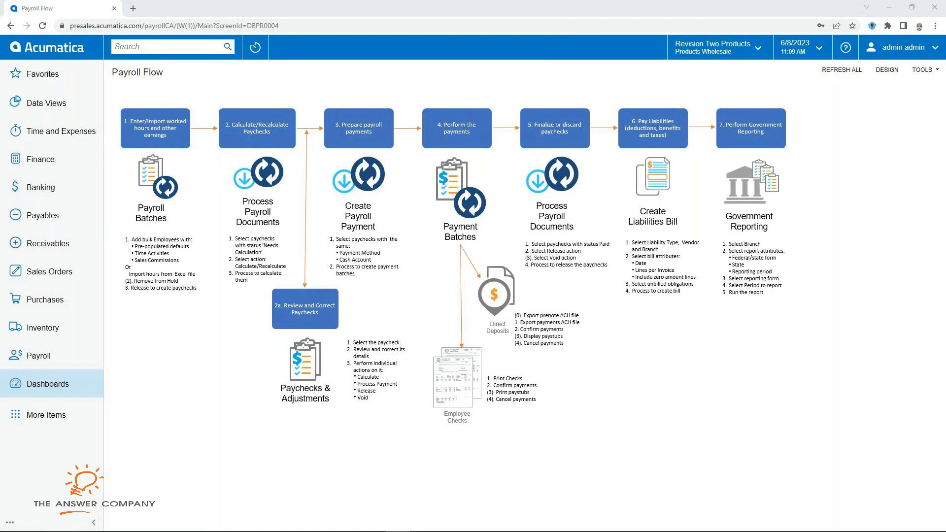
Step: Open the Payroll workspace menu with its transactions, profiles, processes, inquiries, reports and preferences
{"action": "left_click", "coordinate": [38, 356]}
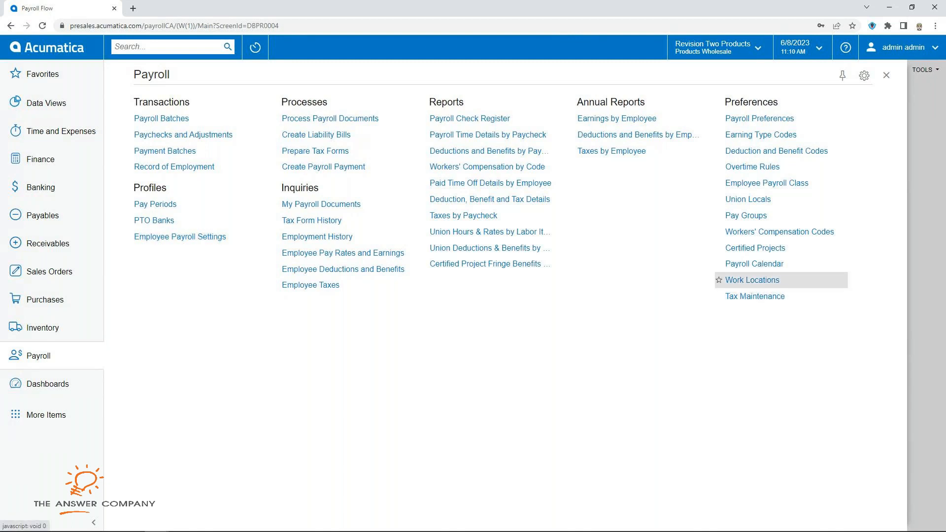
Step: Load the TORONTO work location record, then view Tax Maintenance's 12 Canadian payroll tax codes
{"action": "left_click", "coordinate": [753, 280]}
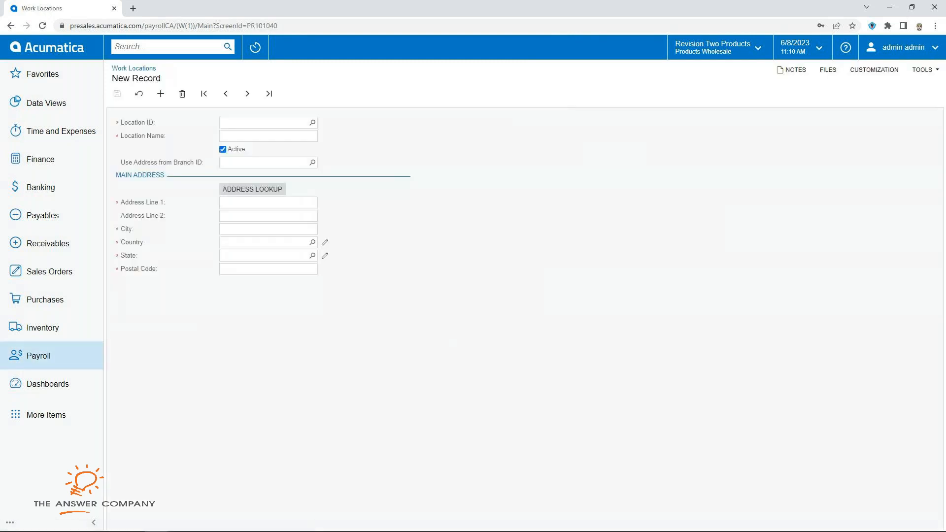
{"action": "left_click", "coordinate": [313, 123]}
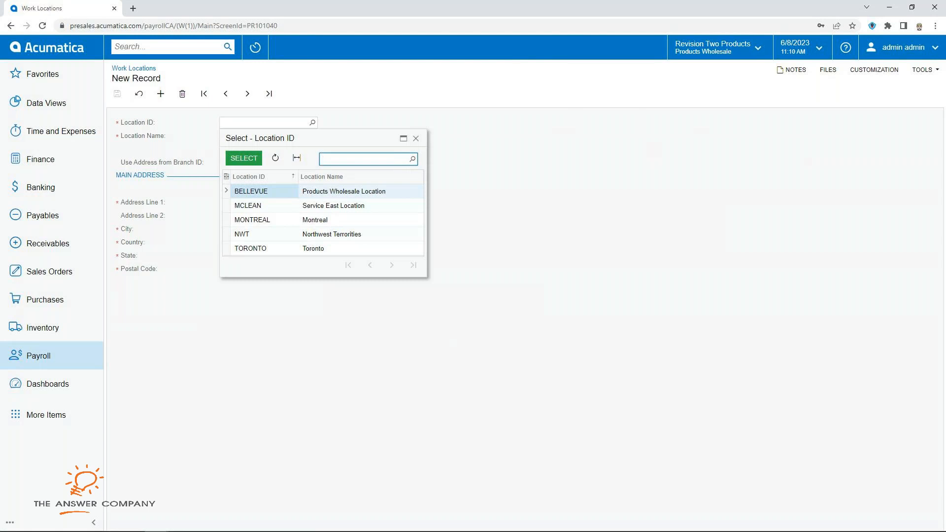
{"action": "left_click", "coordinate": [250, 248]}
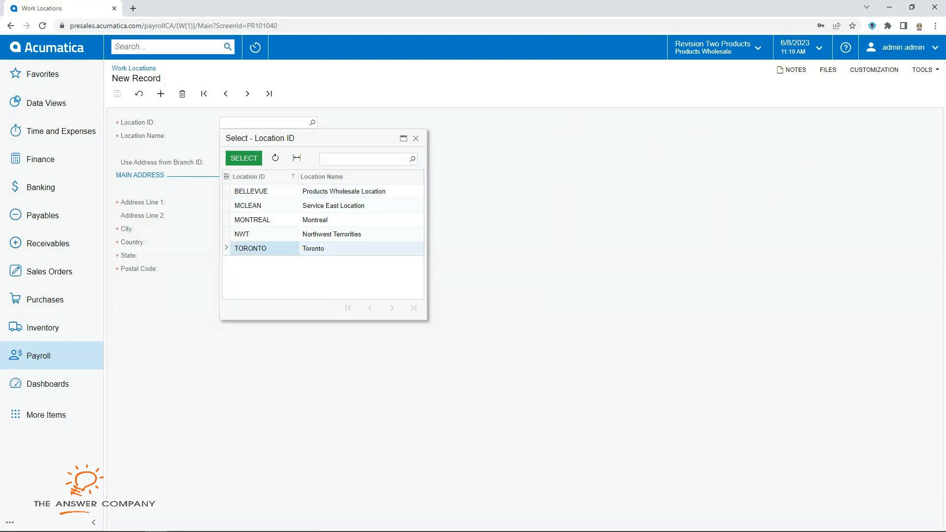
{"action": "left_click", "coordinate": [243, 158]}
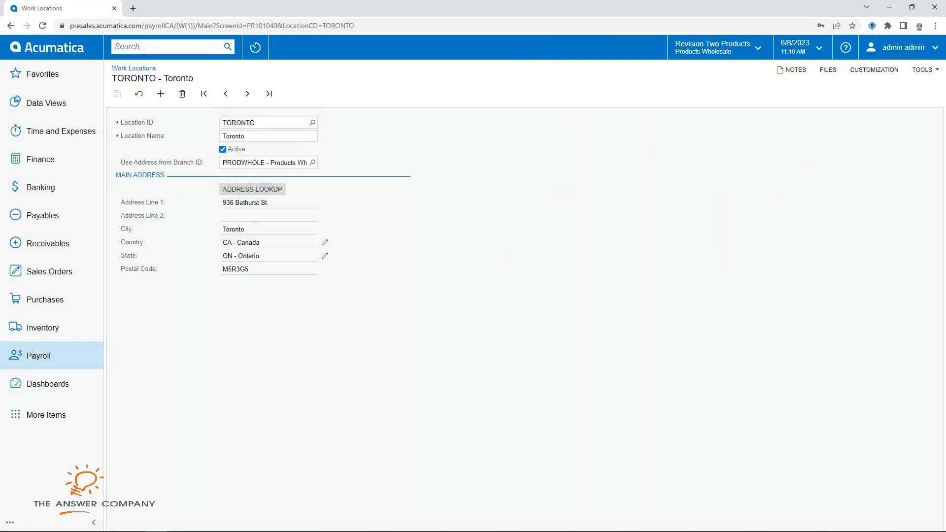
{"action": "left_click", "coordinate": [38, 356]}
{"action": "left_click", "coordinate": [754, 296]}
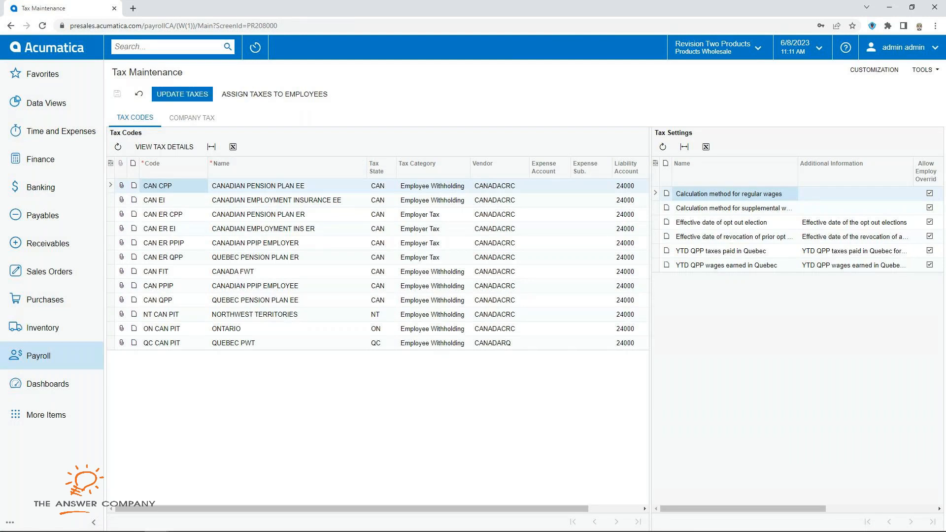
Step: Update the payroll taxes and review the company tax attributes for CAN, NT, ON and QC
{"action": "left_click", "coordinate": [182, 94]}
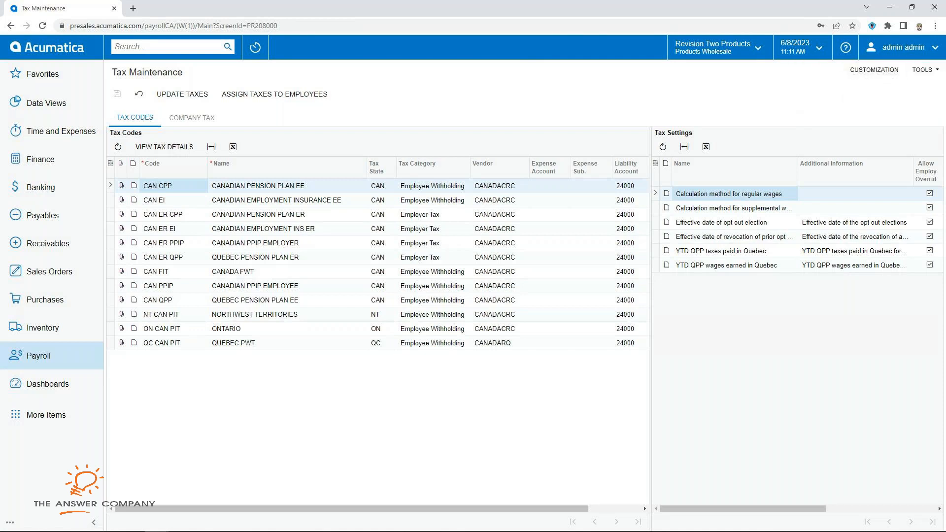
{"action": "mouse_move", "coordinate": [743, 509]}
{"action": "left_mouse_down"}
{"action": "mouse_move", "coordinate": [845, 508]}
{"action": "mouse_move", "coordinate": [759, 509]}
{"action": "left_mouse_up"}
{"action": "left_click", "coordinate": [191, 117]}
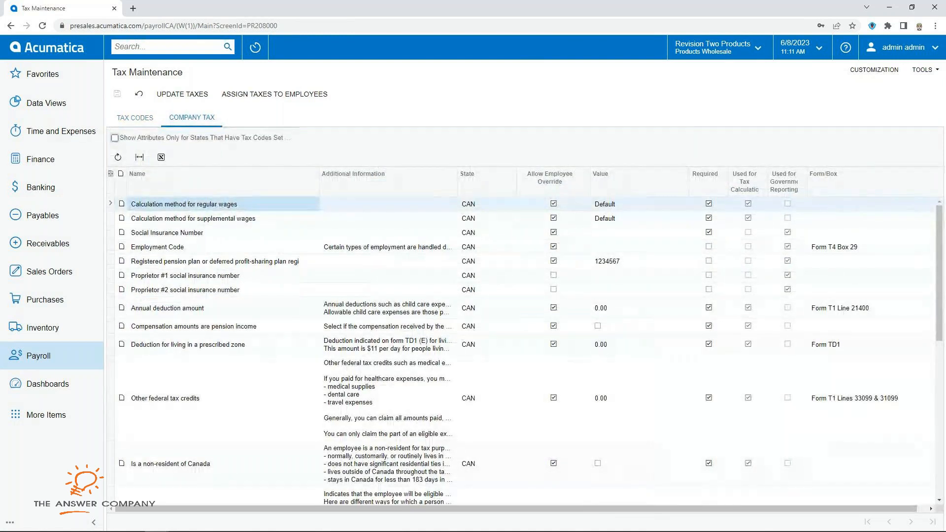
{"action": "scroll", "coordinate": [525, 350], "scroll_direction": "down", "scroll_amount": 8}
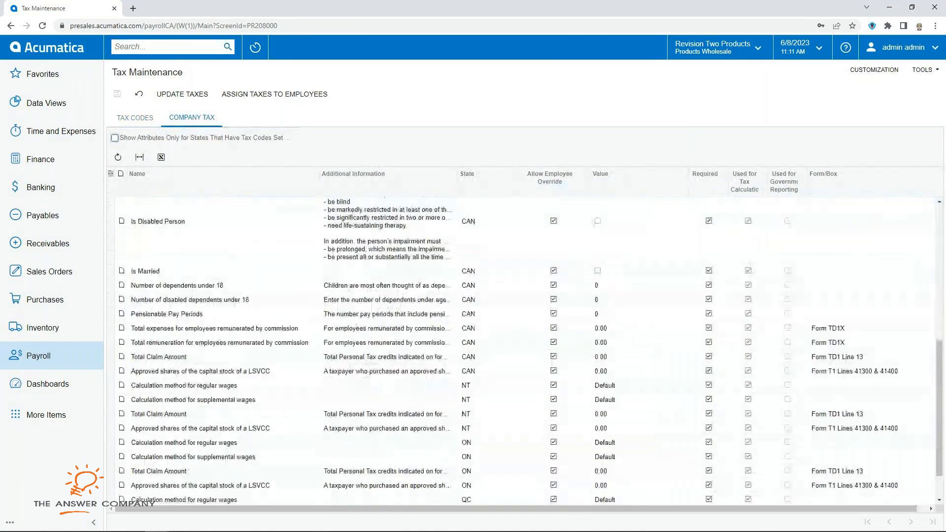
{"action": "scroll", "coordinate": [525, 351], "scroll_direction": "up", "scroll_amount": 10}
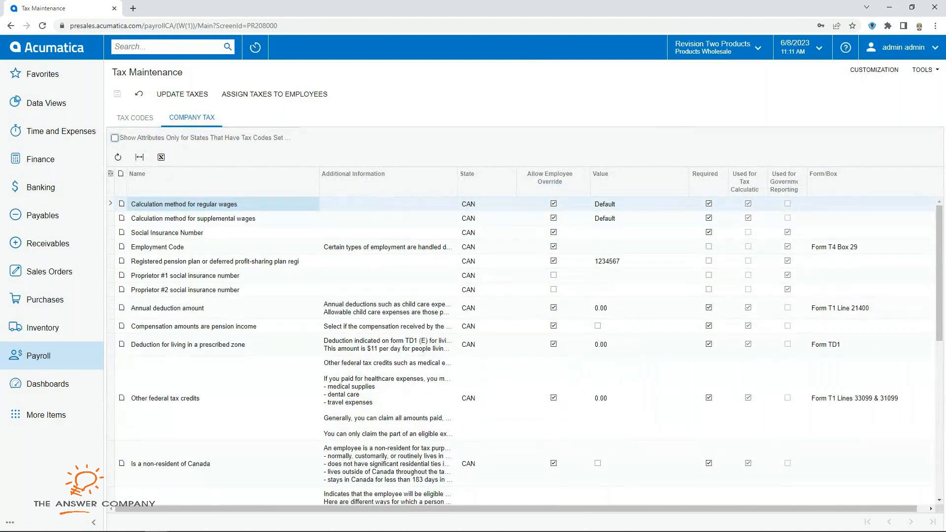
{"action": "left_click", "coordinate": [39, 355]}
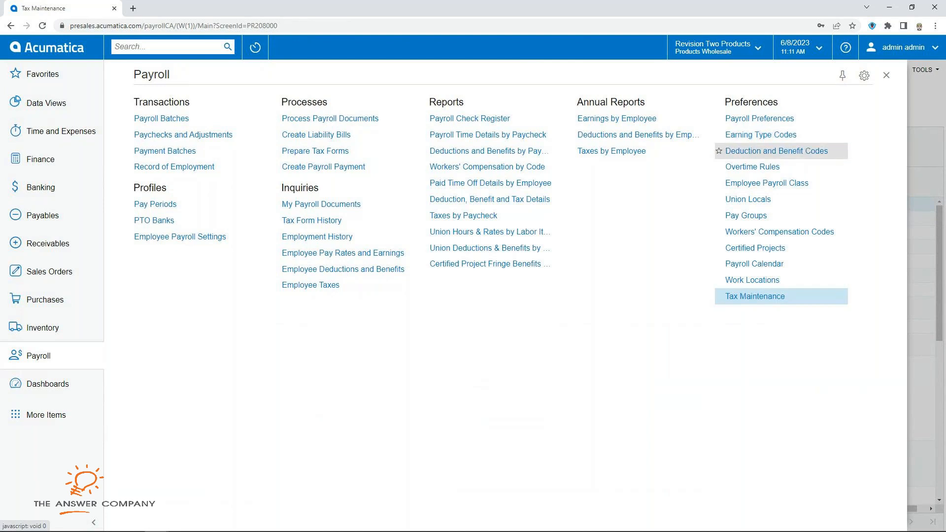
Step: Review the RG Regular Hours earning code, keeping its Wage category, and check its project settings
{"action": "left_click", "coordinate": [761, 134]}
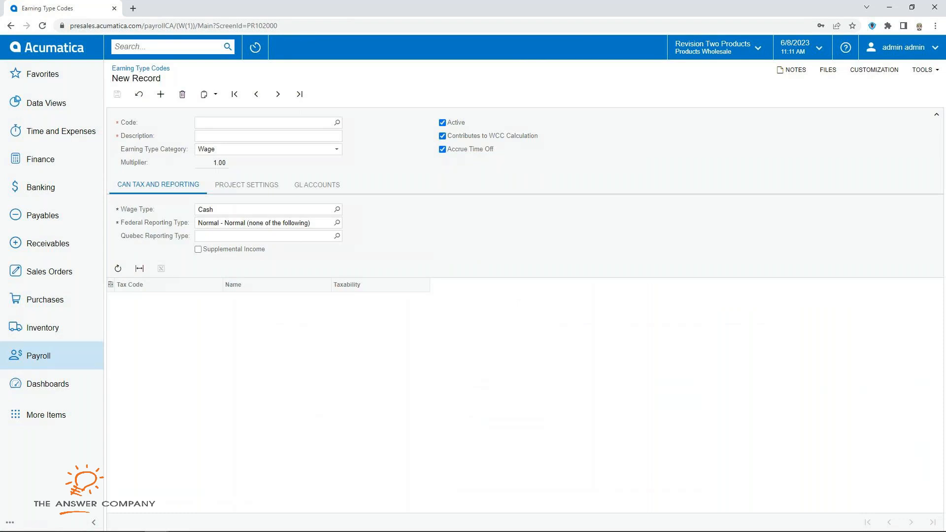
{"action": "left_click", "coordinate": [337, 123]}
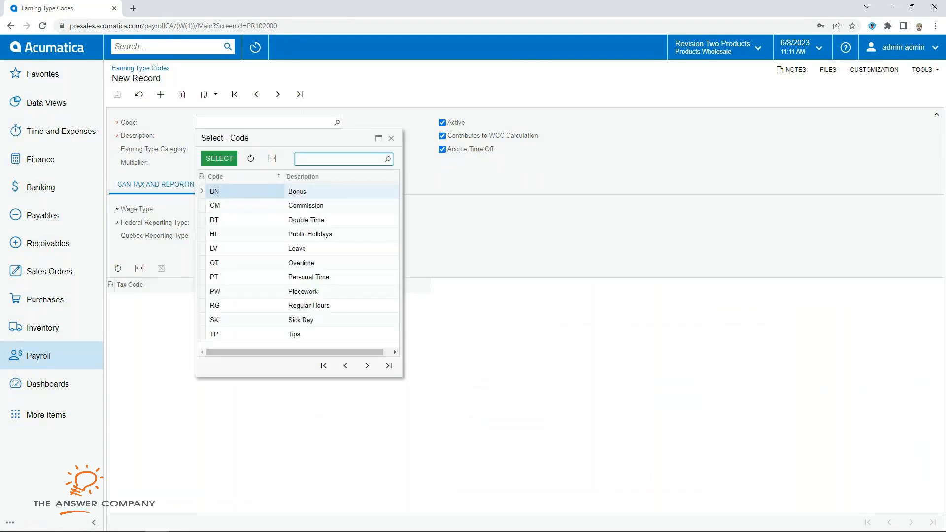
{"action": "left_click", "coordinate": [222, 305]}
{"action": "left_click", "coordinate": [219, 159]}
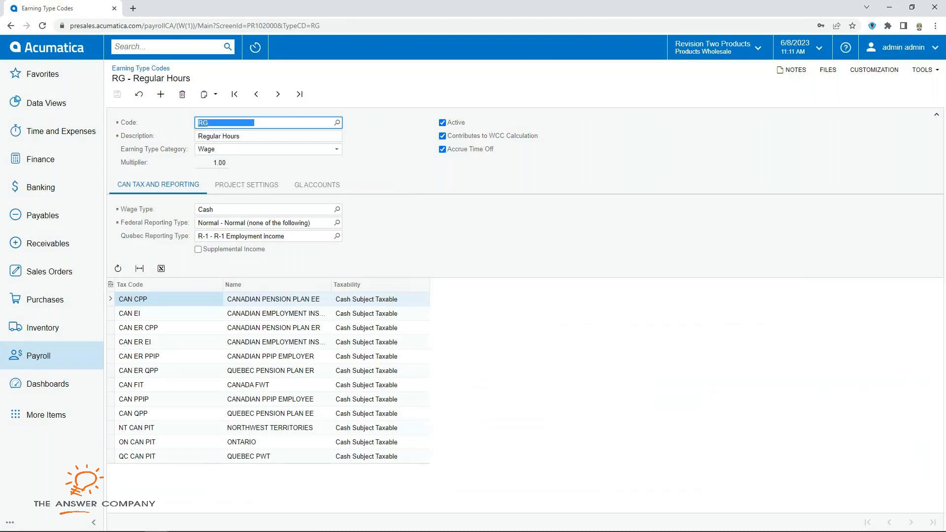
{"action": "left_click", "coordinate": [337, 149]}
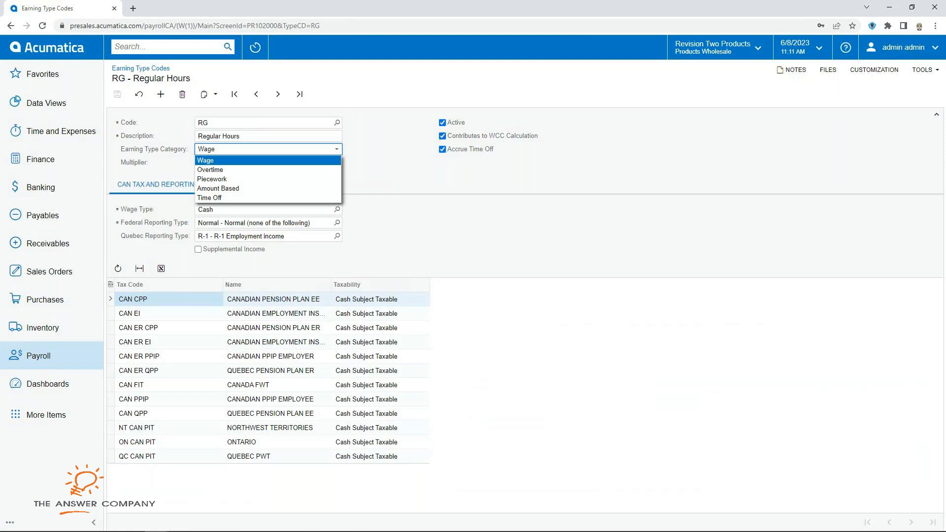
{"action": "key", "text": "Down"}
{"action": "key", "text": "Down"}
{"action": "key", "text": "Down"}
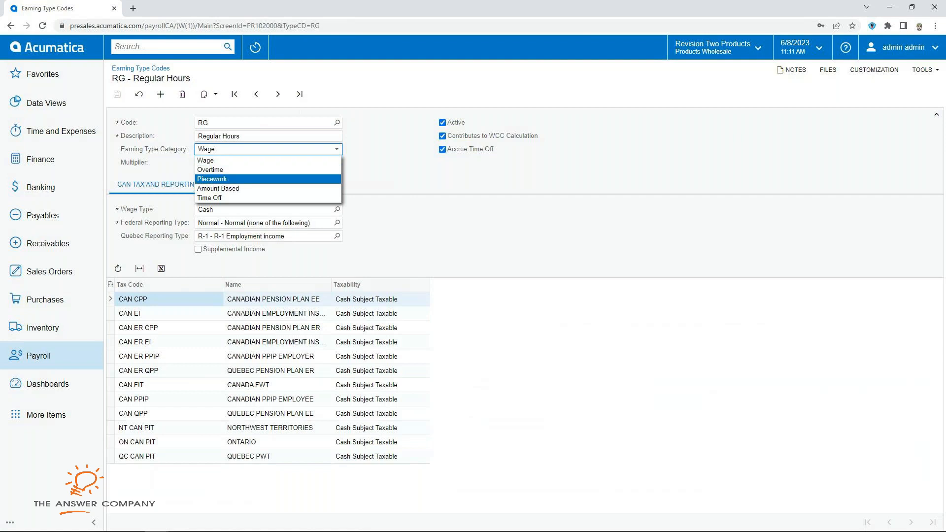
{"action": "key", "text": "Escape"}
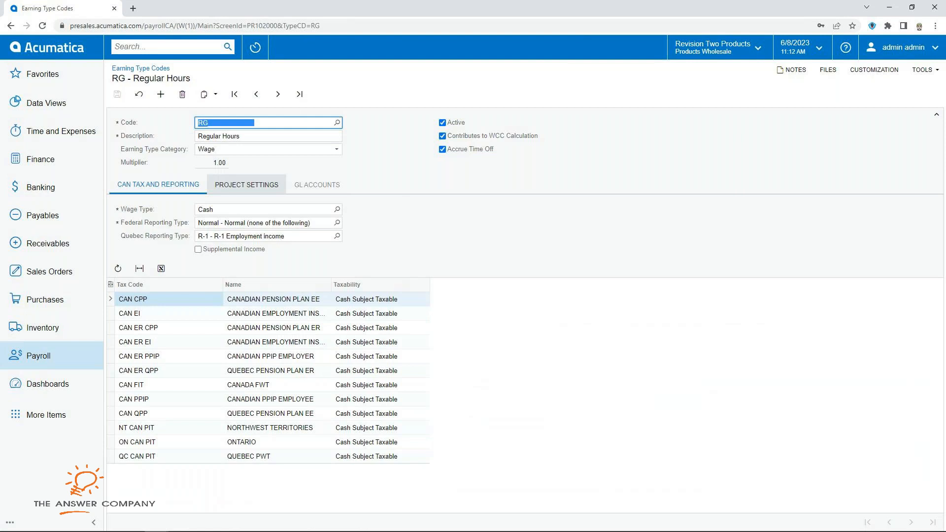
{"action": "left_click", "coordinate": [246, 185]}
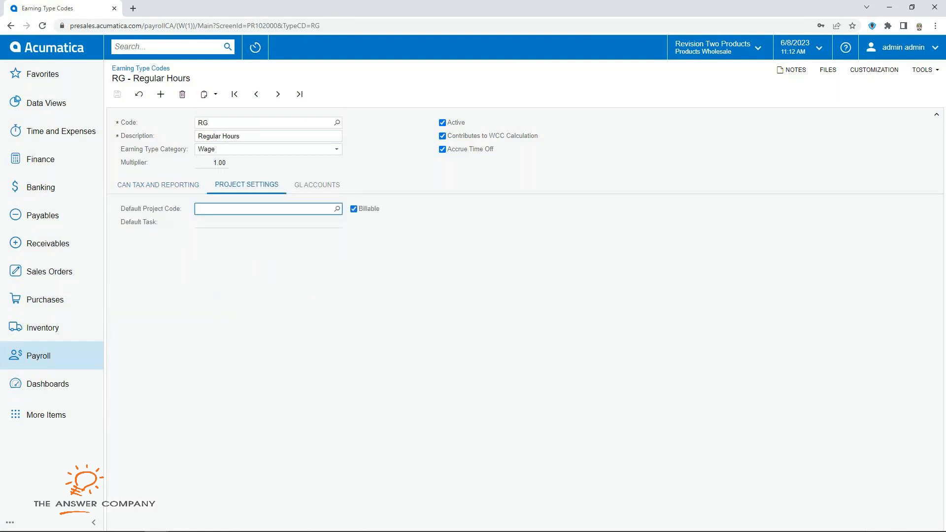
{"action": "left_click", "coordinate": [158, 185]}
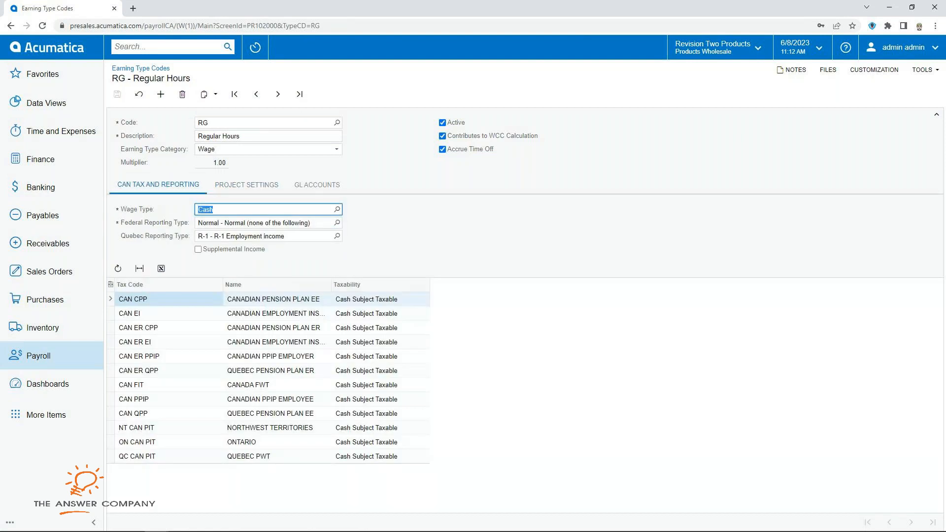
{"action": "left_click", "coordinate": [337, 123]}
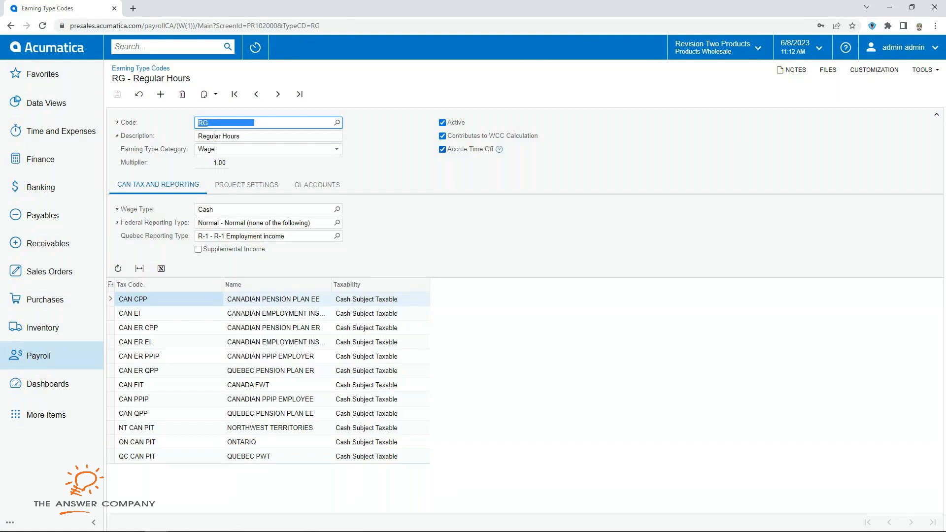
Step: Load the OT Overtime earning code and check its 1.50 multiplier on regular code RG
{"action": "left_click", "coordinate": [337, 122]}
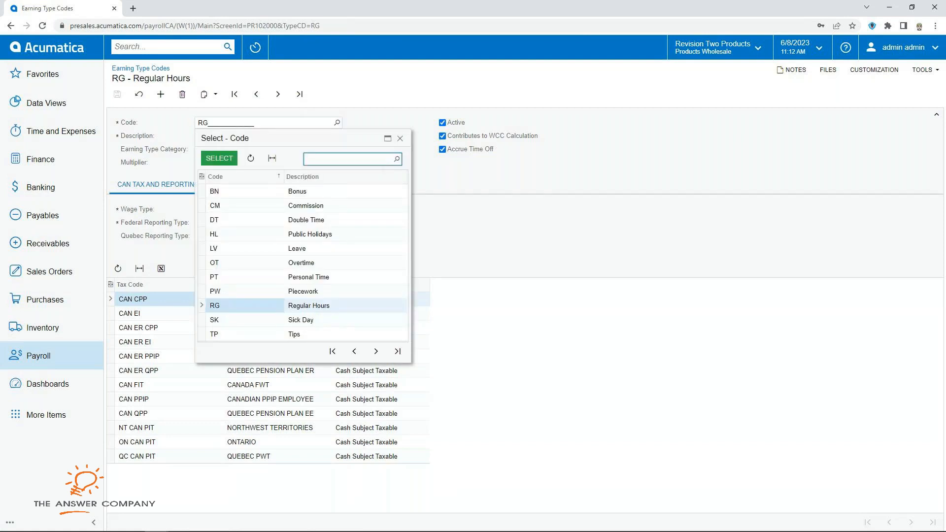
{"action": "left_click", "coordinate": [215, 263]}
{"action": "left_click", "coordinate": [219, 158]}
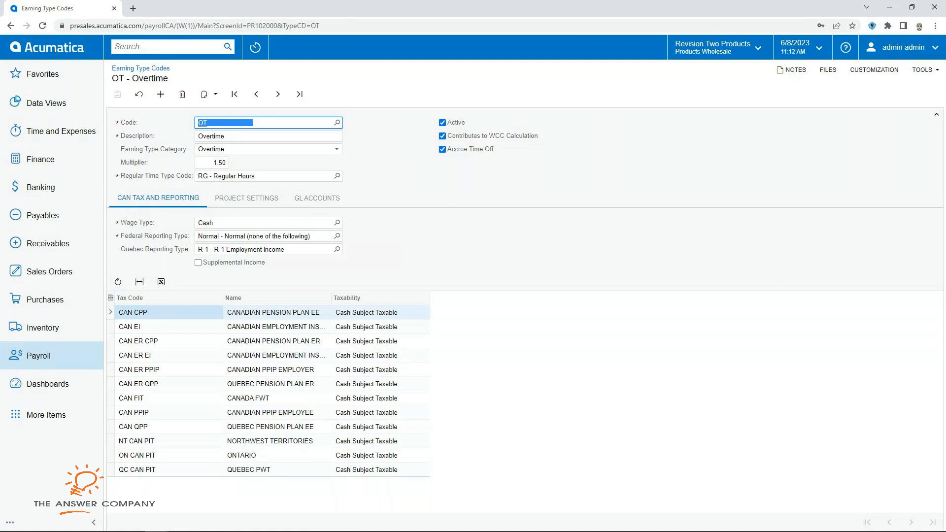
{"action": "left_click", "coordinate": [212, 162]}
{"action": "left_click", "coordinate": [226, 176]}
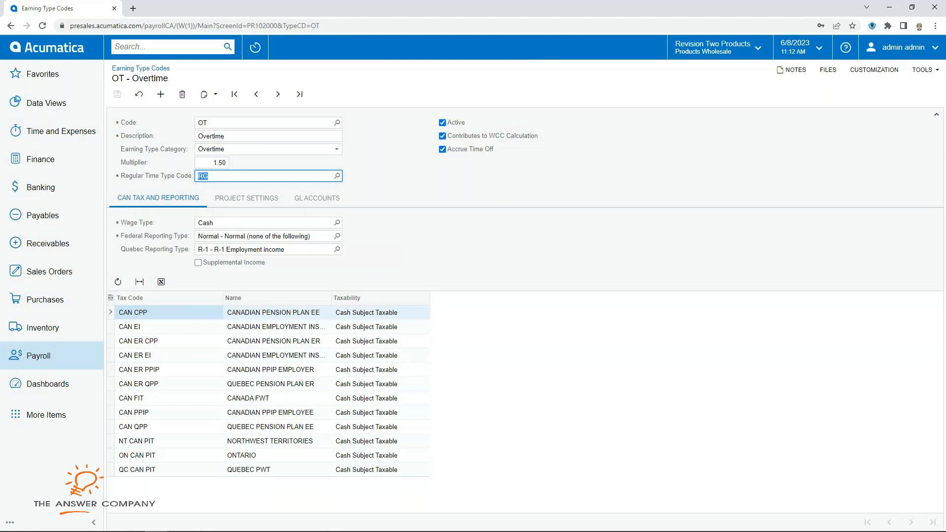
{"action": "left_click", "coordinate": [39, 356]}
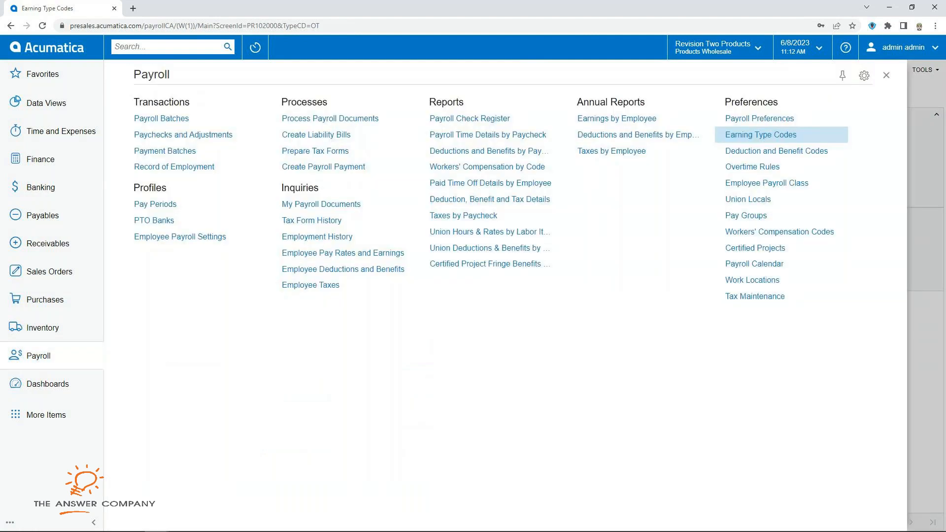
Step: Try a new deduction code's contribution types: Employee Deduction, Employer Contribution, then Both
{"action": "left_click", "coordinate": [776, 151]}
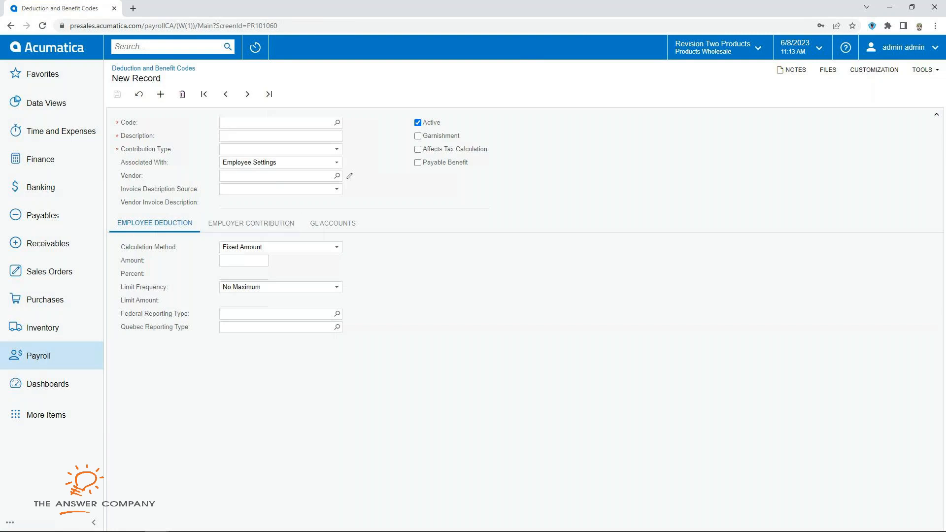
{"action": "left_click", "coordinate": [337, 149]}
{"action": "left_click", "coordinate": [280, 160]}
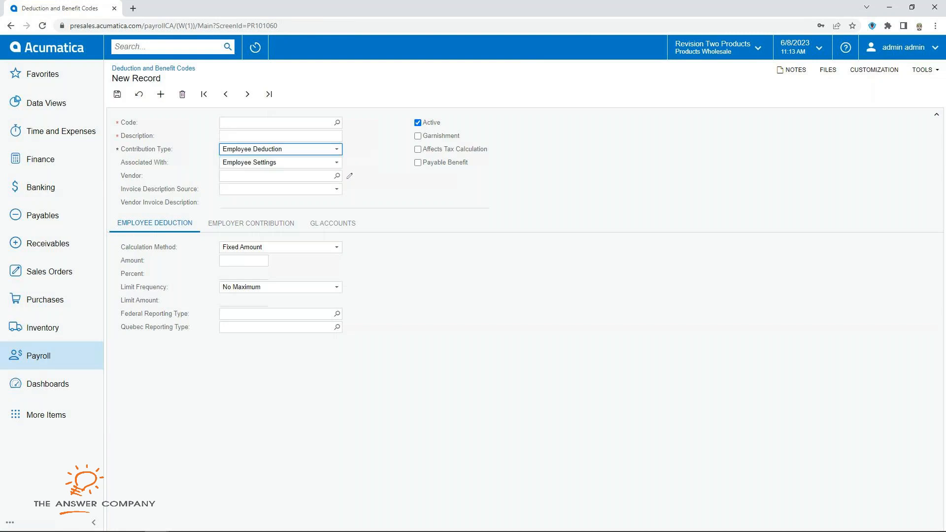
{"action": "left_click", "coordinate": [337, 149]}
{"action": "left_click", "coordinate": [279, 170]}
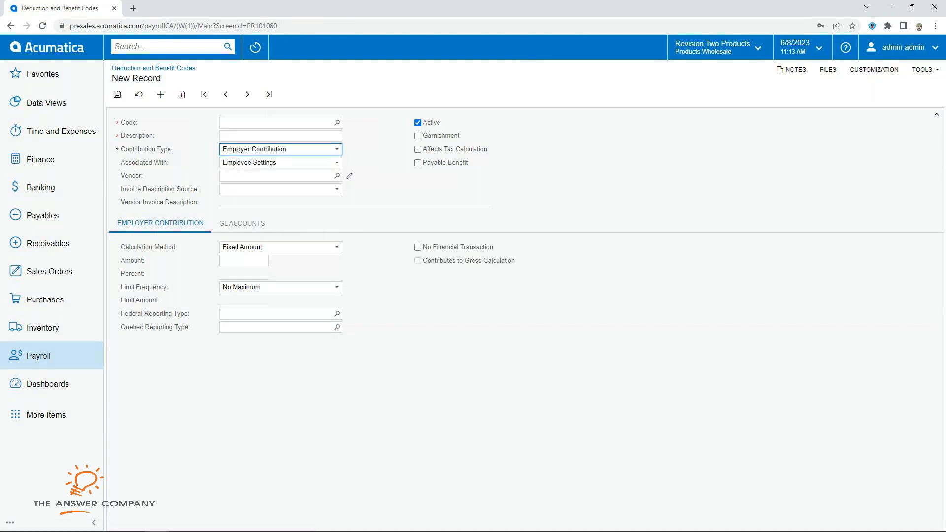
{"action": "left_click", "coordinate": [337, 149]}
{"action": "left_click", "coordinate": [280, 178]}
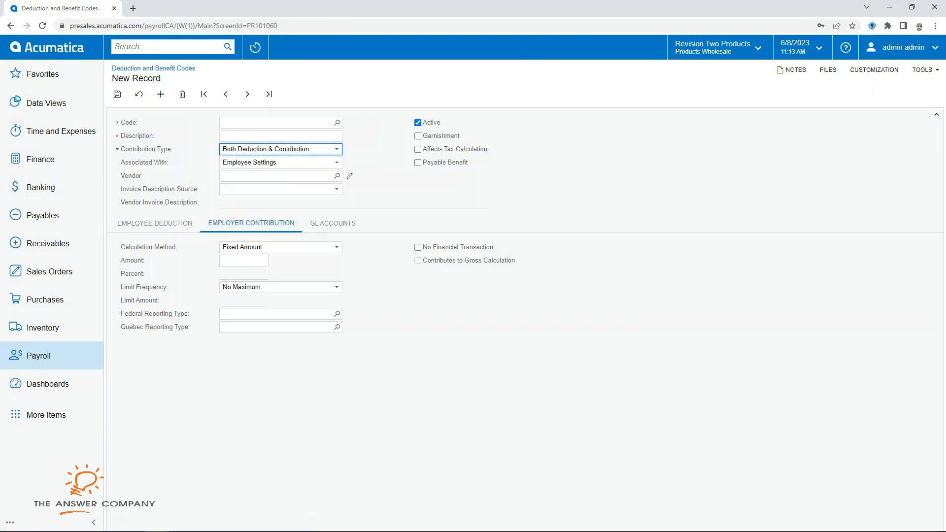
Step: Keep Fixed Amount as the calculation method and leave the contribution amount blank
{"action": "left_click", "coordinate": [336, 247]}
{"action": "left_click", "coordinate": [336, 247]}
{"action": "left_click", "coordinate": [336, 247]}
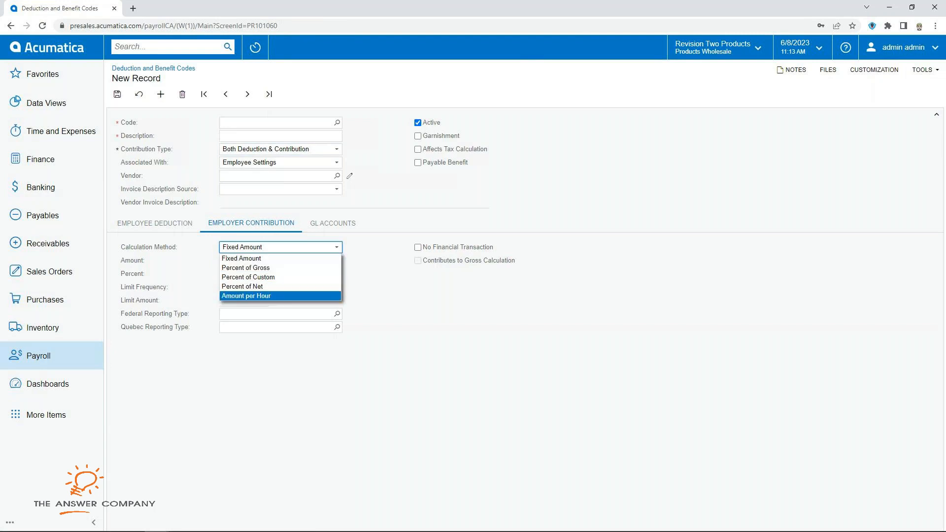
{"action": "left_click", "coordinate": [242, 259]}
{"action": "left_click", "coordinate": [244, 260]}
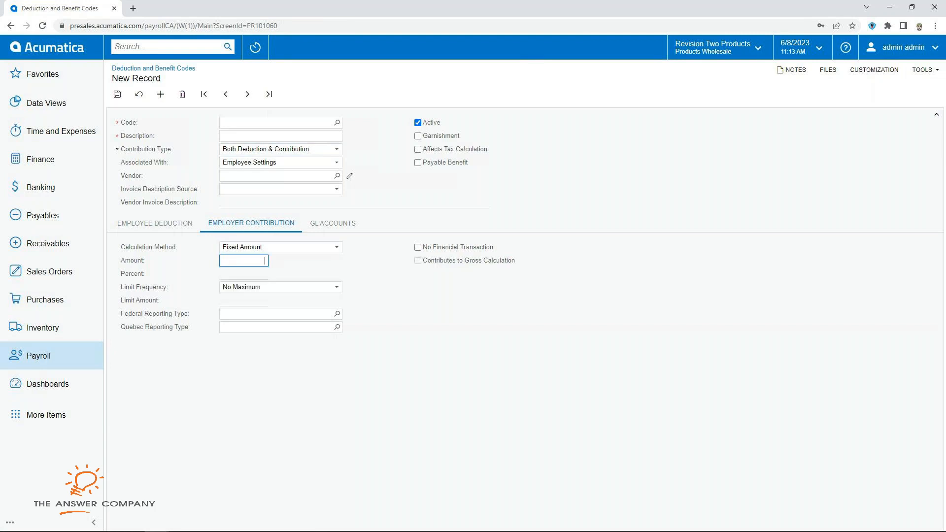
{"action": "left_click", "coordinate": [244, 274]}
Step: Select the INSHEALTH Health Insurance code from the list of existing codes
{"action": "left_click", "coordinate": [337, 123]}
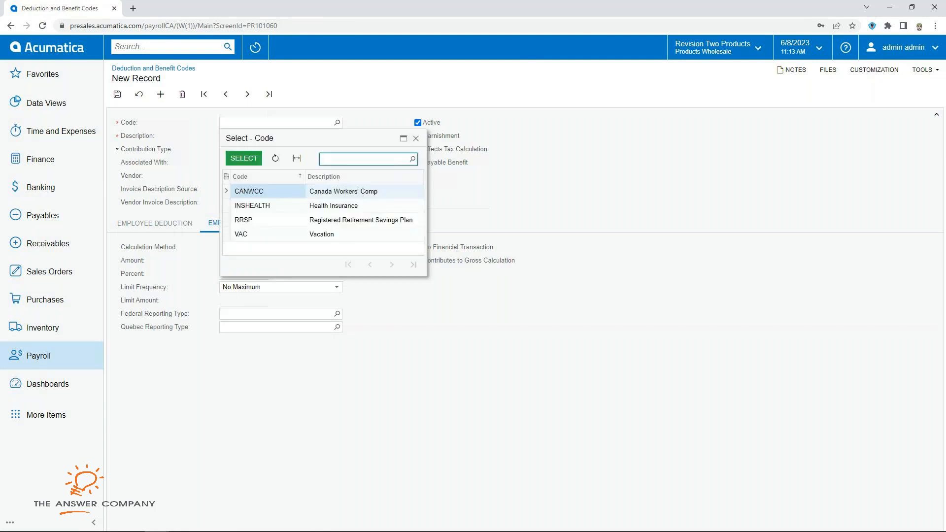
{"action": "left_click", "coordinate": [253, 205]}
{"action": "left_click", "coordinate": [244, 158]}
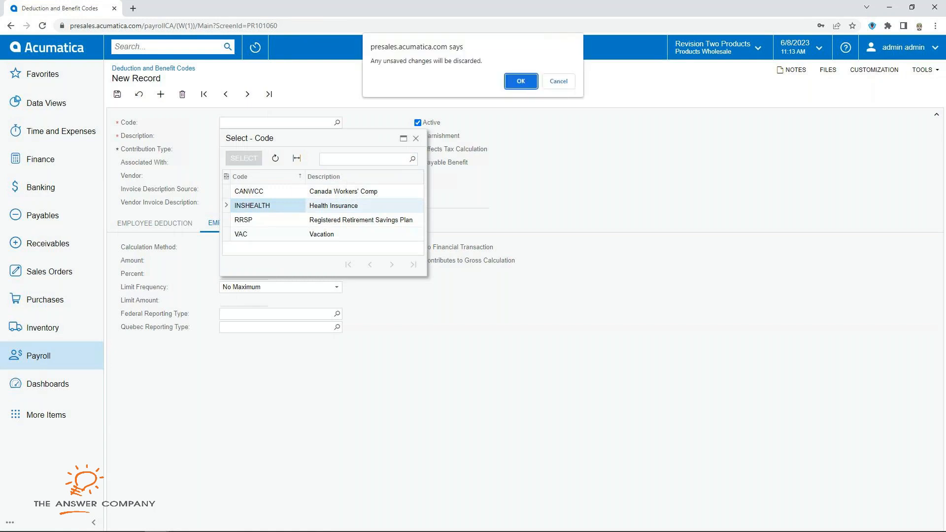
Step: Discard changes to load INSHEALTH; review vendor EBLUECROSS, Code + Code Name description, deduction and GL settings
{"action": "key", "text": "Return"}
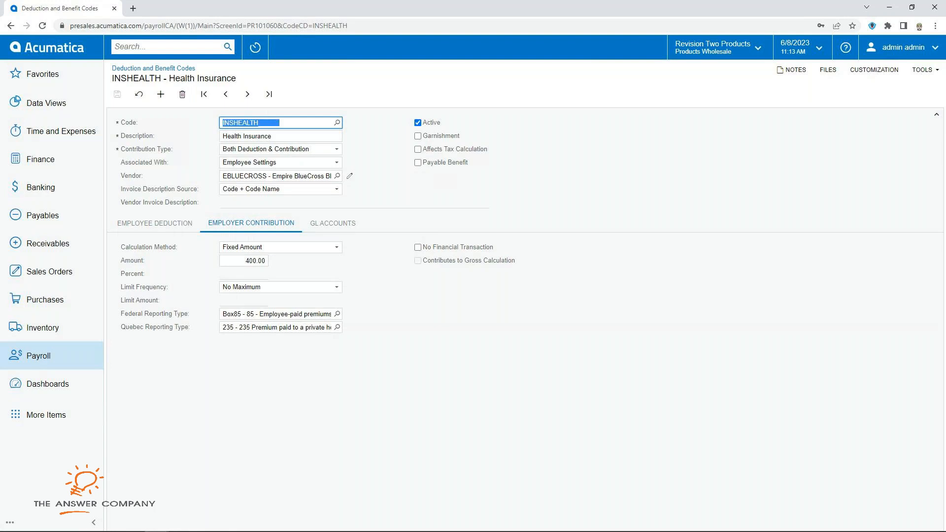
{"action": "left_click", "coordinate": [277, 176]}
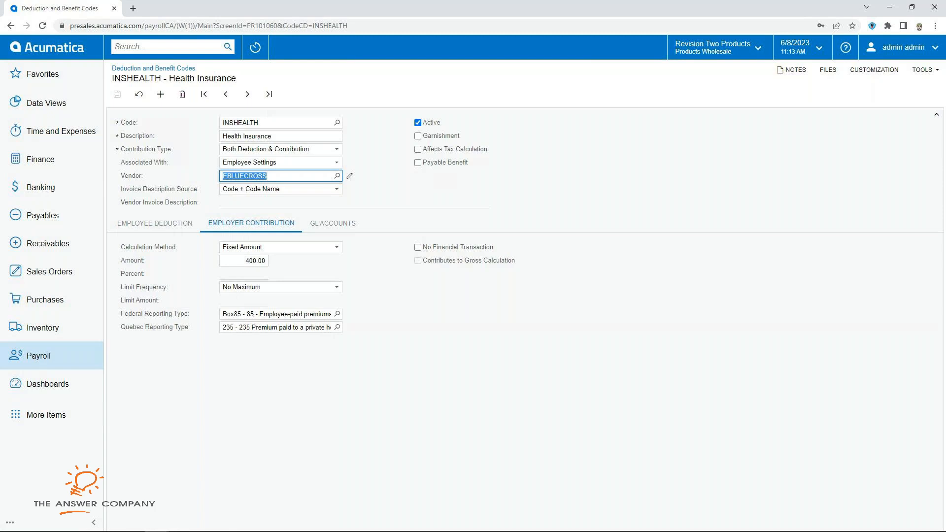
{"action": "left_click", "coordinate": [336, 189]}
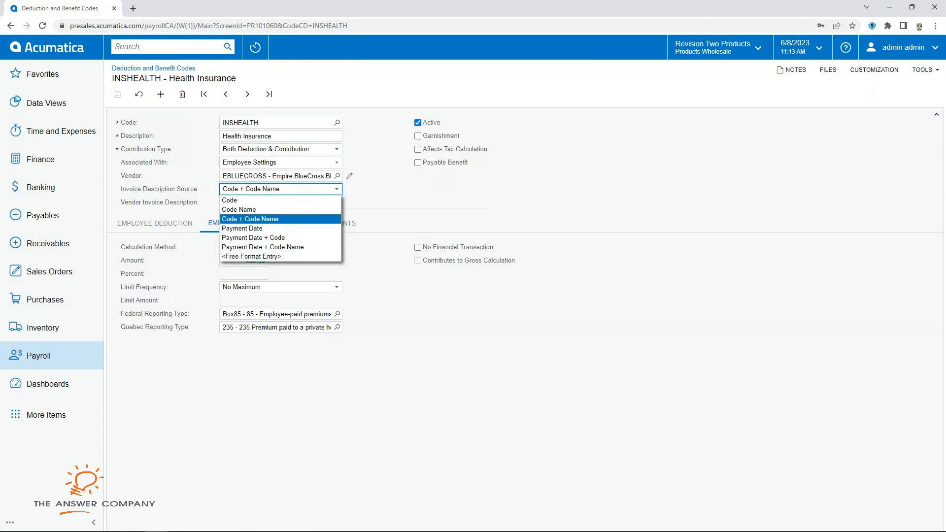
{"action": "left_click", "coordinate": [279, 219]}
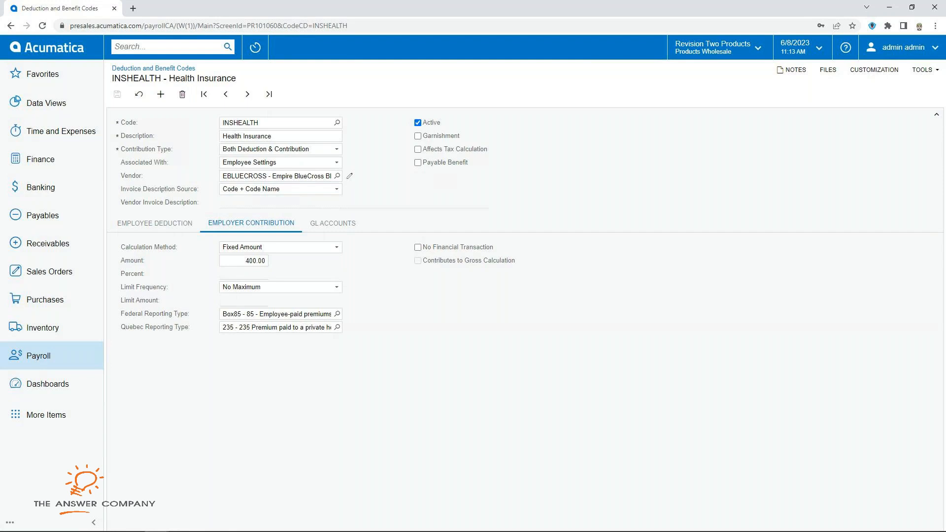
{"action": "left_click", "coordinate": [154, 223]}
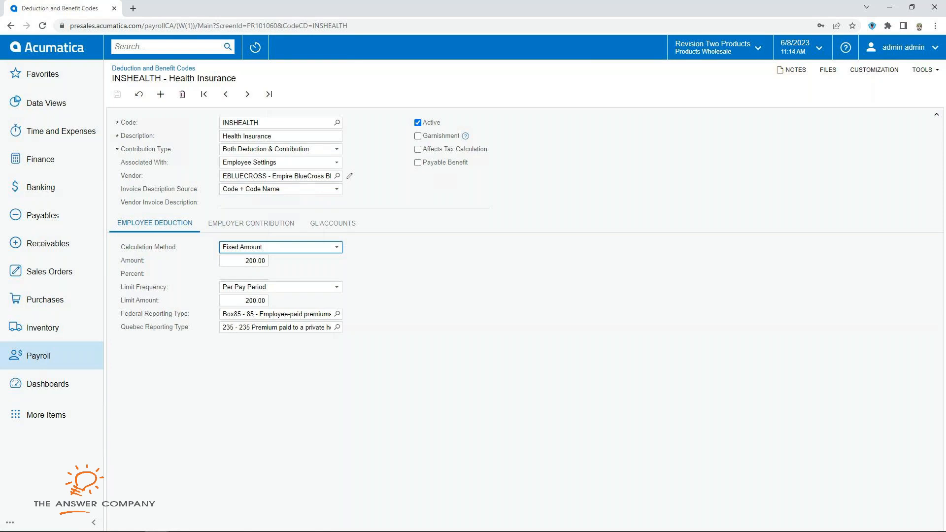
{"action": "left_click", "coordinate": [332, 223]}
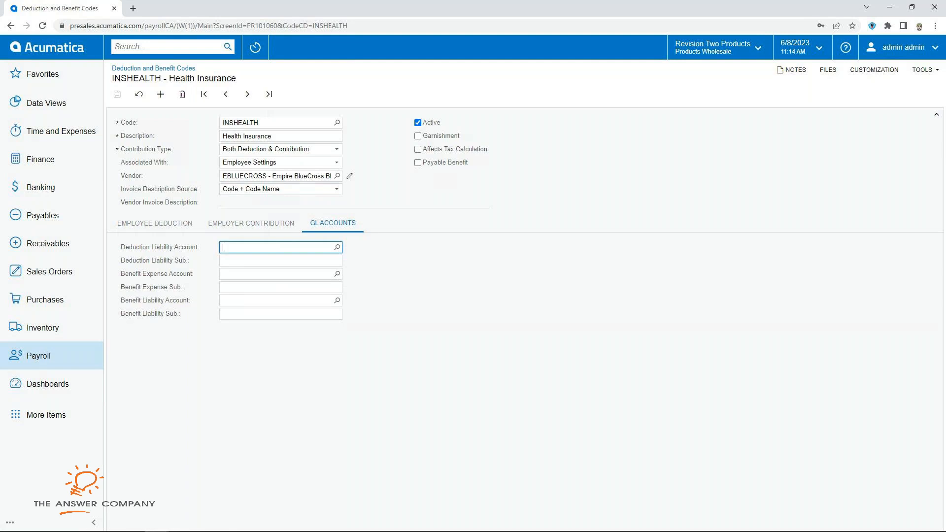
{"action": "left_click", "coordinate": [39, 356]}
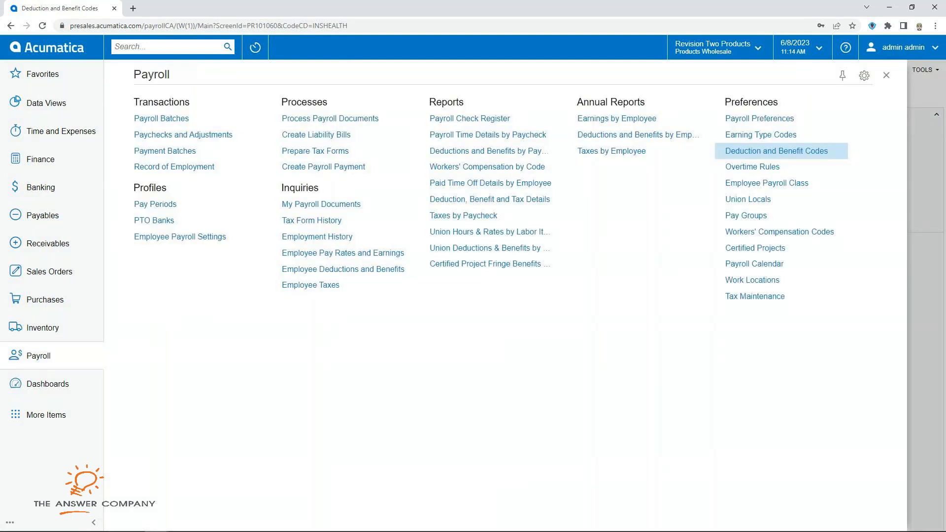
Step: Draft a SUNDAY8 overtime rule, moving through its earning type, day of week and hours fields
{"action": "left_click", "coordinate": [724, 168]}
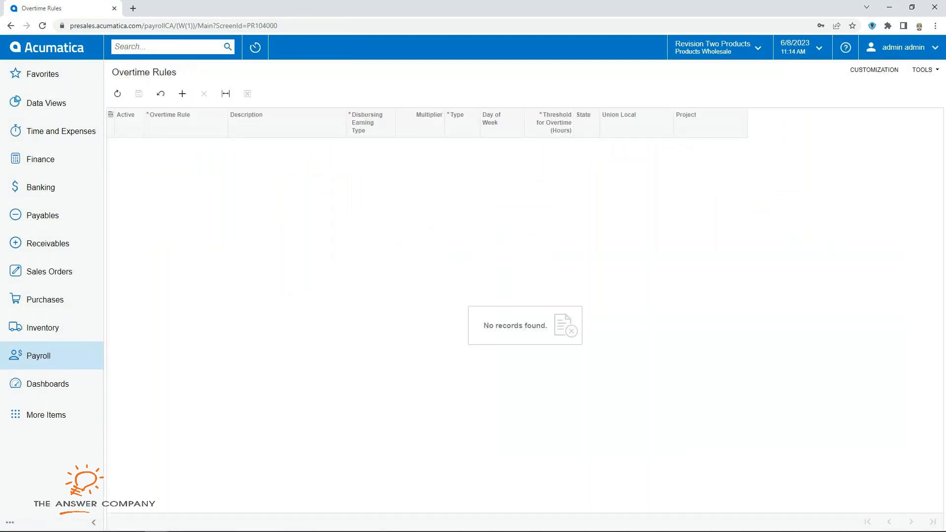
{"action": "left_click", "coordinate": [183, 93]}
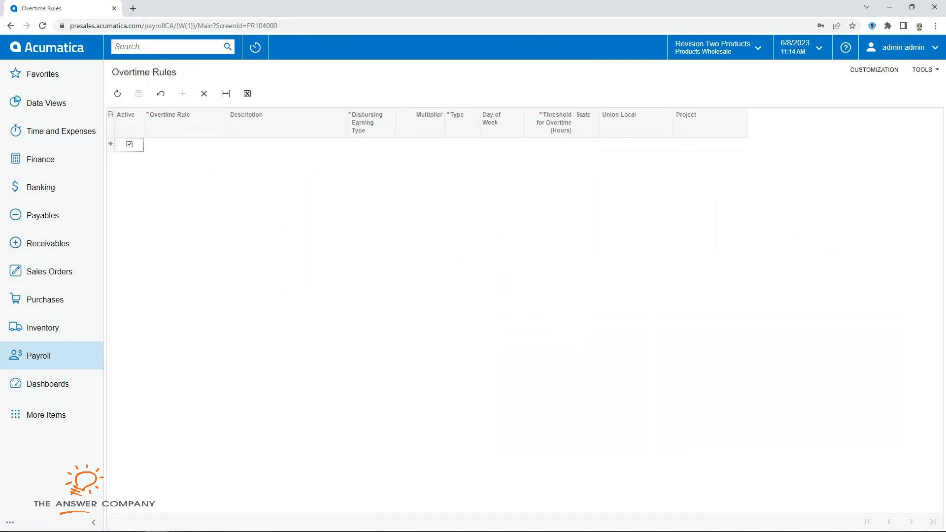
{"action": "double_click", "coordinate": [185, 145]}
{"action": "type", "text": "SU"}
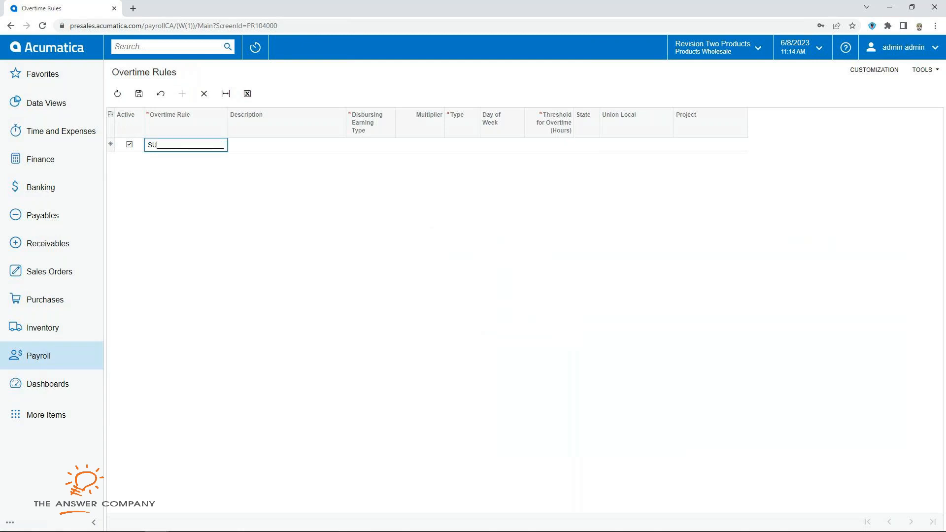
{"action": "type", "text": "NDAY8"}
{"action": "key", "text": "Tab"}
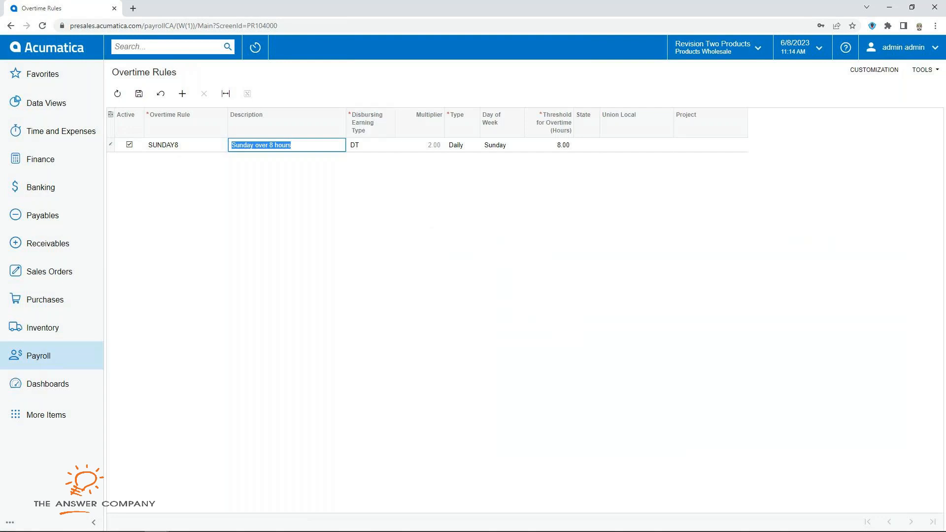
{"action": "key", "text": "Tab"}
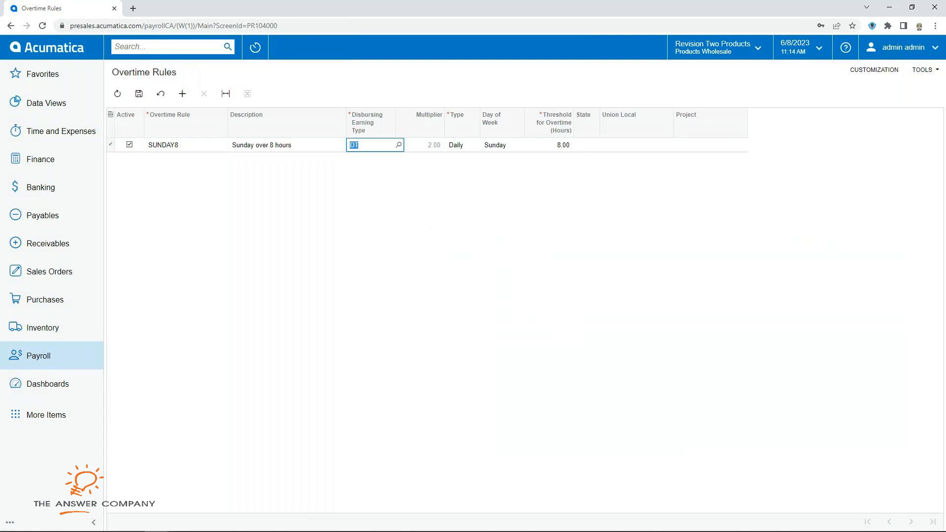
{"action": "key", "text": "Tab"}
{"action": "key", "text": "Tab"}
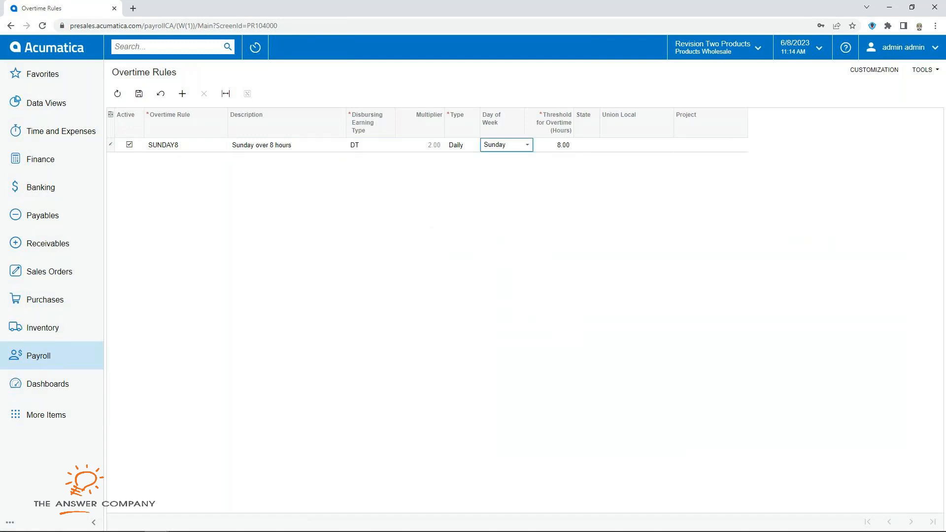
{"action": "key", "text": "Tab"}
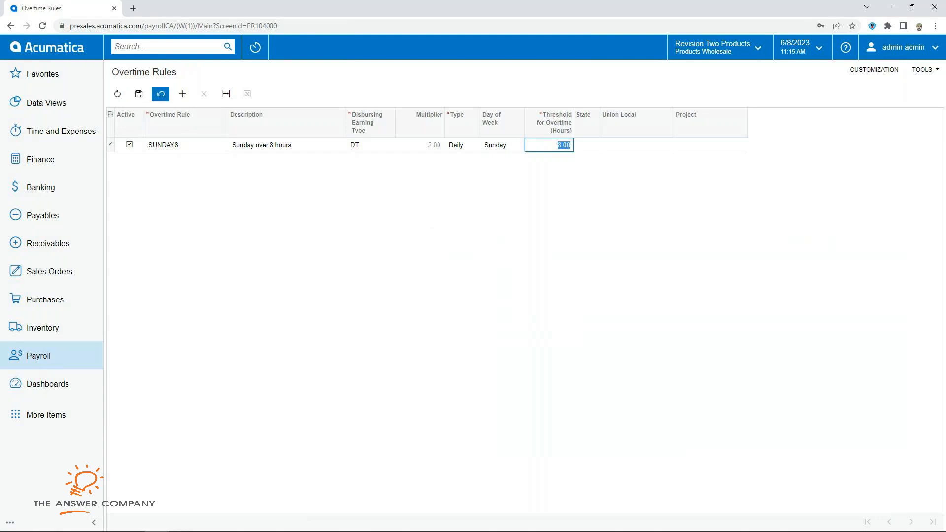
Step: Draft a Weekly-type WEEKLY40 rule, then cancel so both unsaved rules are discarded
{"action": "left_click", "coordinate": [182, 94]}
{"action": "type", "text": "W"}
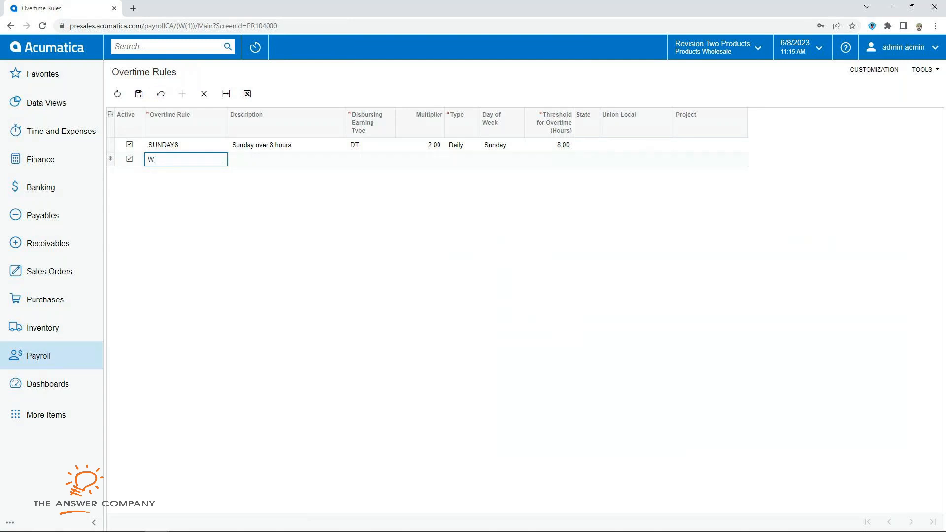
{"action": "type", "text": "EEKLY40"}
{"action": "key", "text": "Tab"}
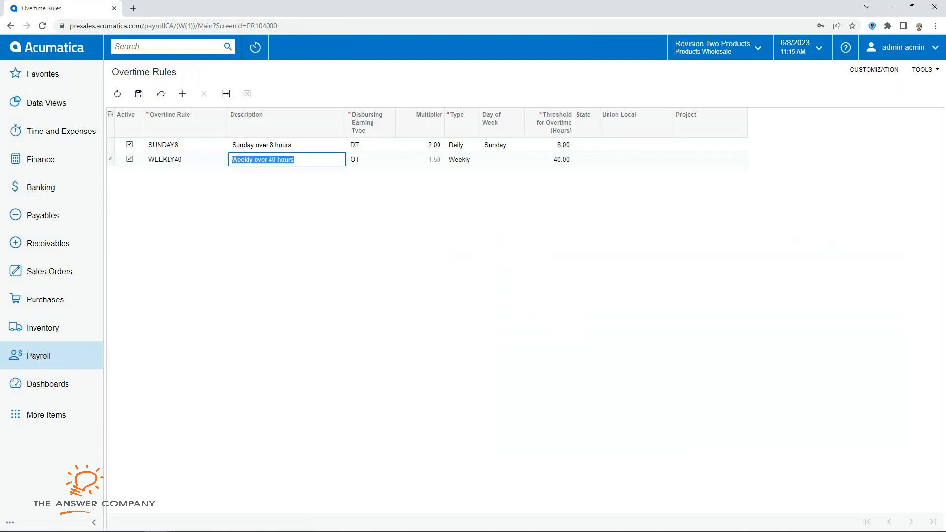
{"action": "left_click", "coordinate": [462, 159]}
{"action": "left_click", "coordinate": [482, 159]}
{"action": "left_click", "coordinate": [482, 159]}
{"action": "left_click", "coordinate": [549, 159]}
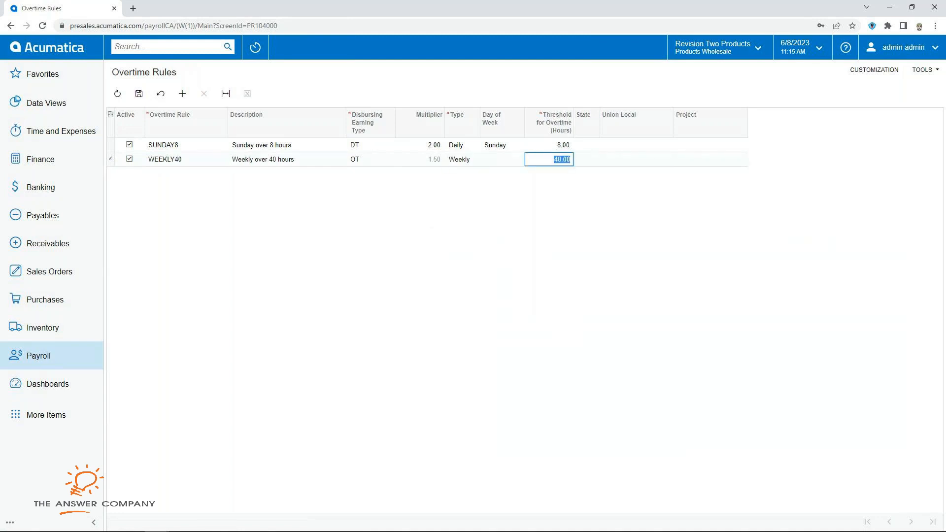
{"action": "left_click", "coordinate": [370, 159]}
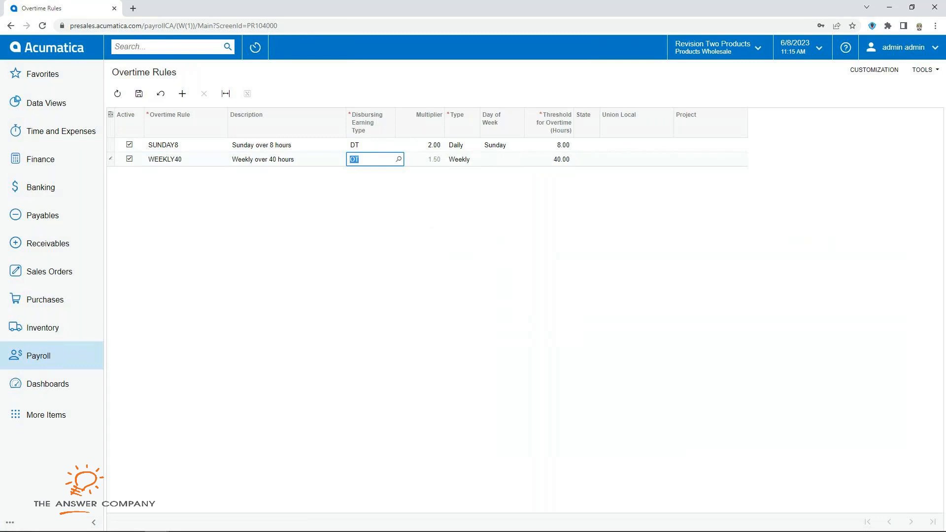
{"action": "left_click", "coordinate": [139, 94]}
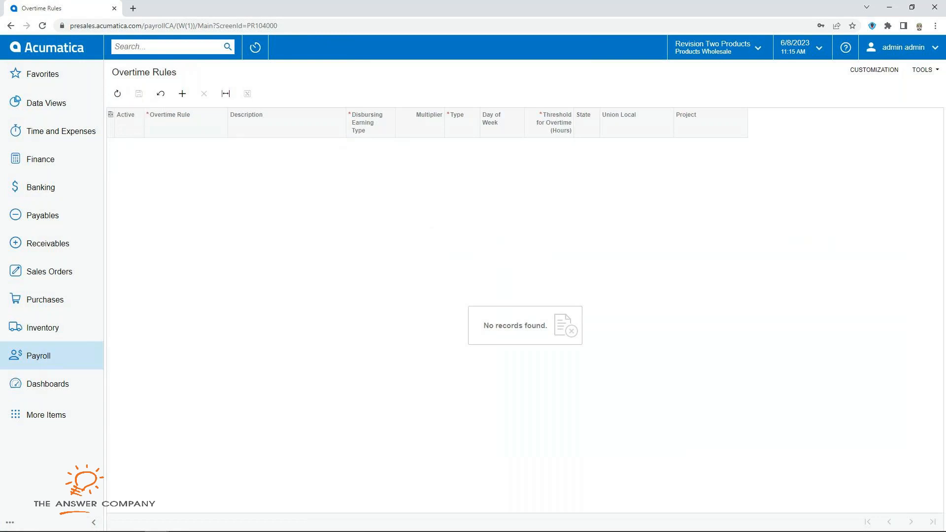
Step: Load the WEEKCAN Canada Weekly payroll class and check its pay group, working weeks and WCC code
{"action": "left_click", "coordinate": [38, 355]}
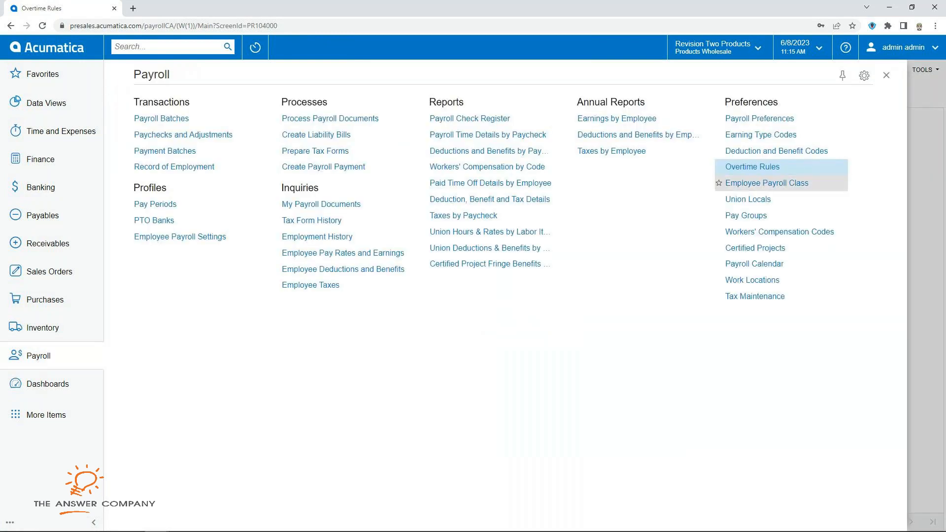
{"action": "left_click", "coordinate": [767, 182]}
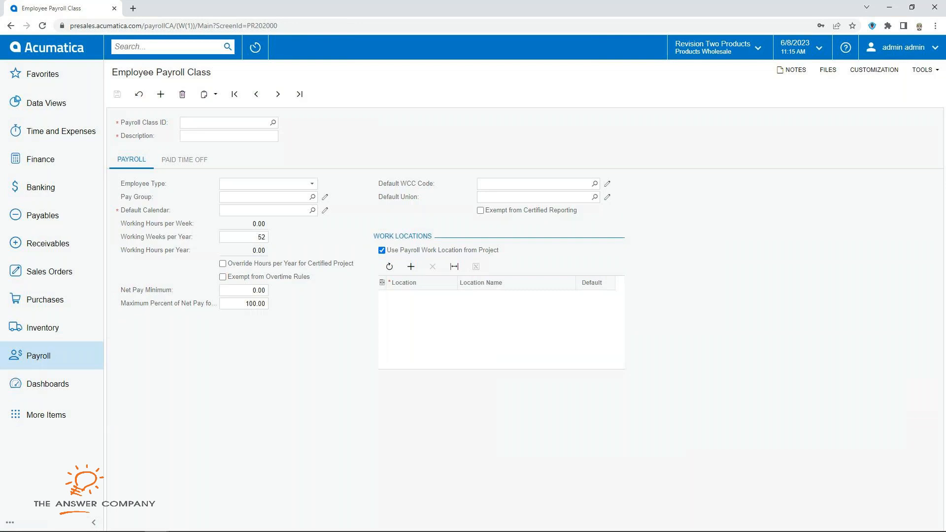
{"action": "left_click", "coordinate": [273, 123]}
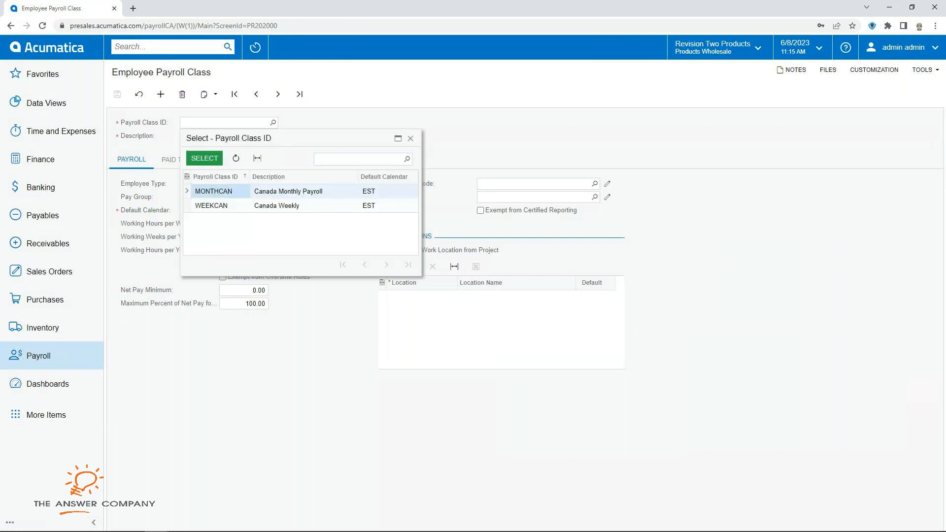
{"action": "left_click", "coordinate": [212, 205]}
{"action": "left_click", "coordinate": [205, 158]}
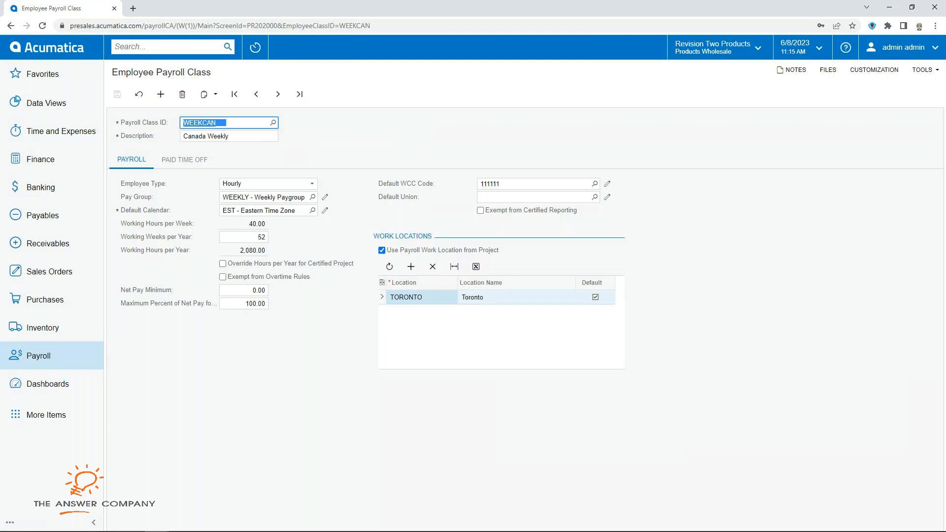
{"action": "left_click", "coordinate": [266, 197]}
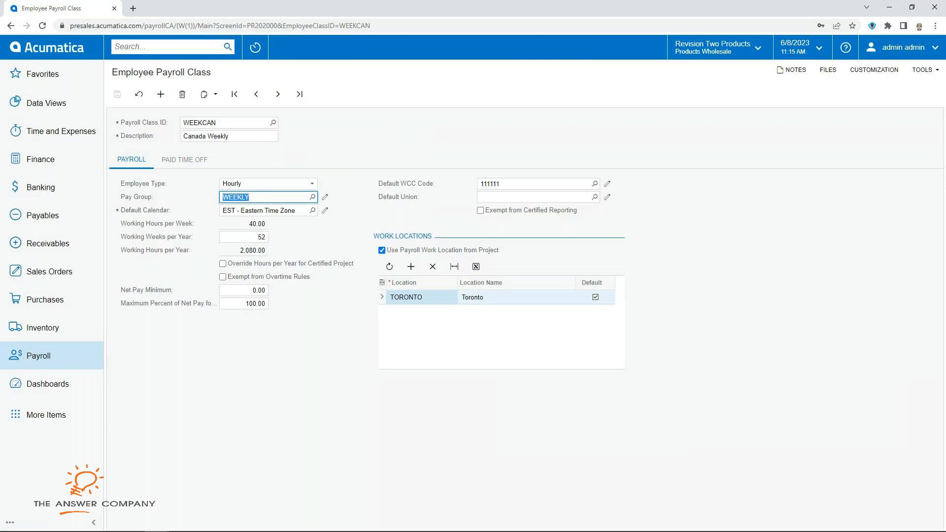
{"action": "left_click", "coordinate": [243, 237]}
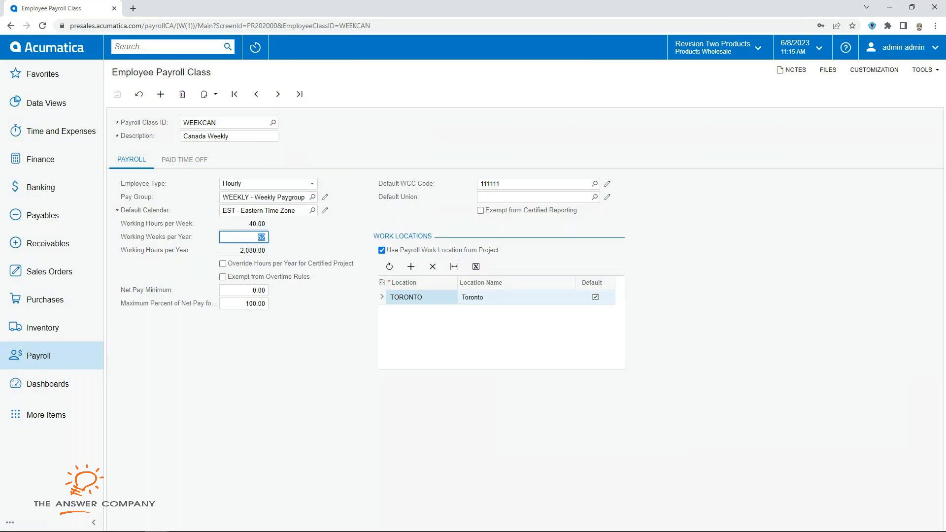
{"action": "left_click", "coordinate": [532, 184]}
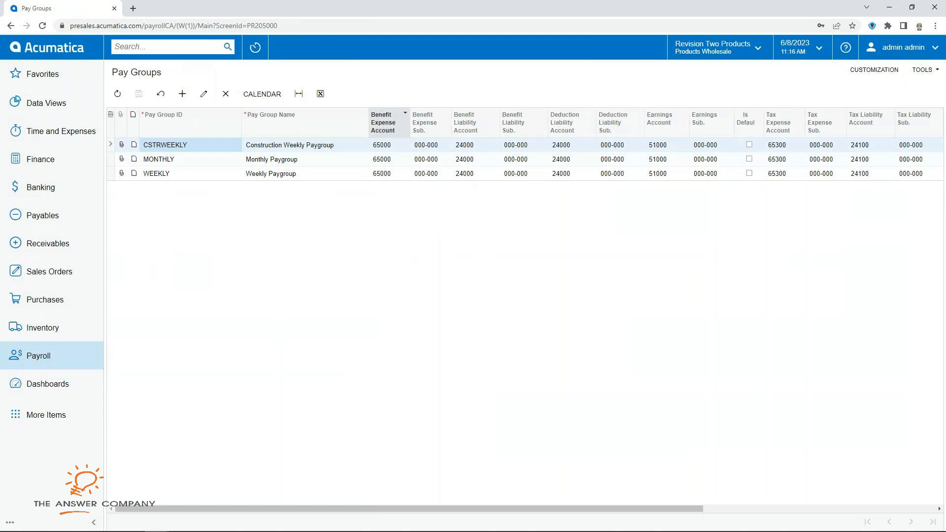
{"action": "left_click", "coordinate": [306, 145]}
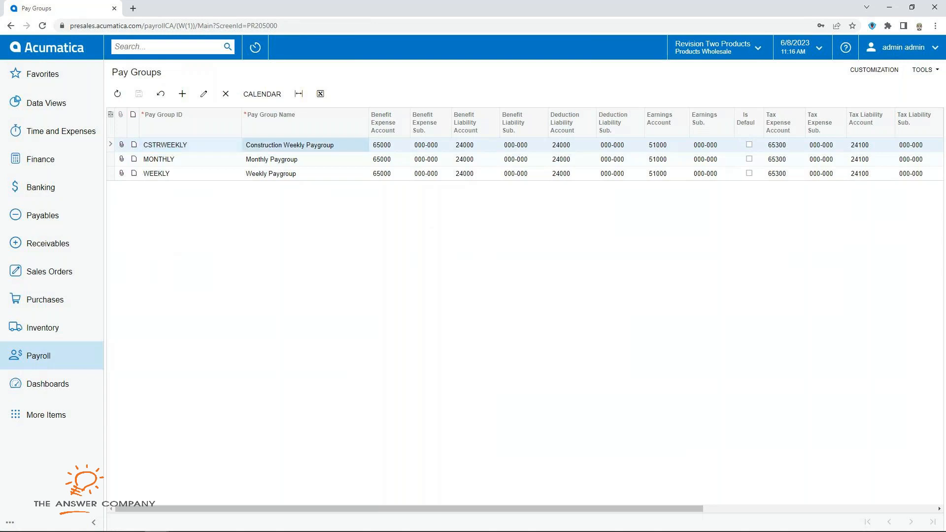
{"action": "left_click", "coordinate": [190, 145]}
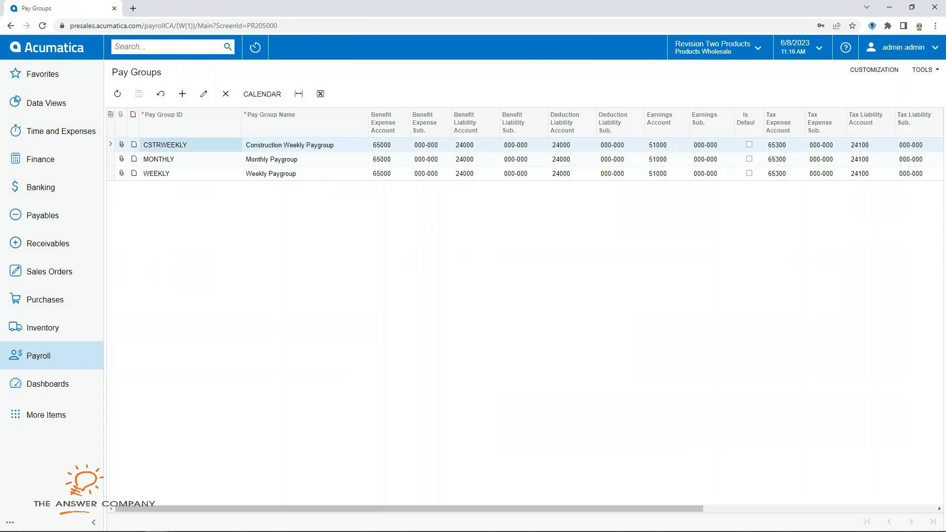
{"action": "left_click", "coordinate": [190, 174]}
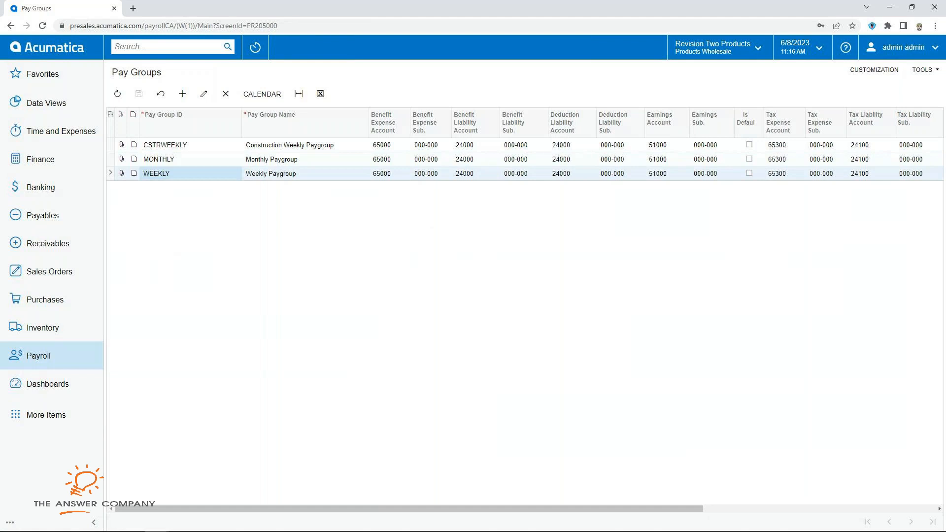
{"action": "left_click_drag", "start_coordinate": [409, 508], "coordinate": [641, 508]}
{"action": "left_click_drag", "start_coordinate": [462, 508], "coordinate": [409, 508]}
Step: View Workers' Compensation Codes: code 111111 with a CANWCC 0.050000 Percent of Gross rate for ON
{"action": "left_click", "coordinate": [38, 355]}
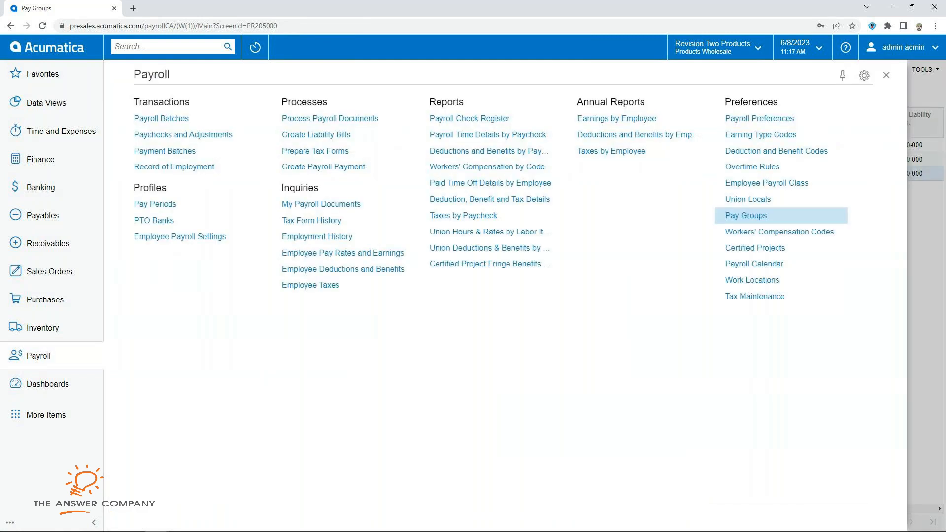
{"action": "left_click", "coordinate": [779, 231]}
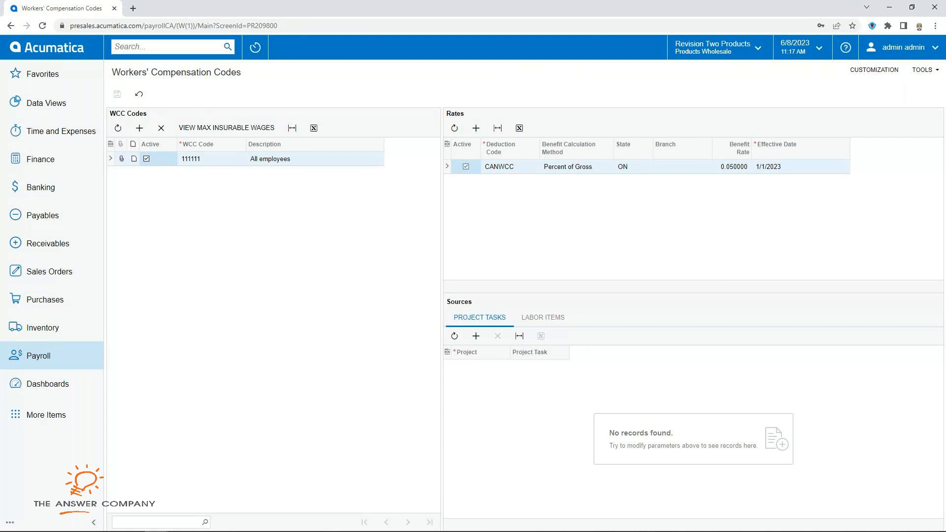
{"action": "left_click", "coordinate": [38, 356]}
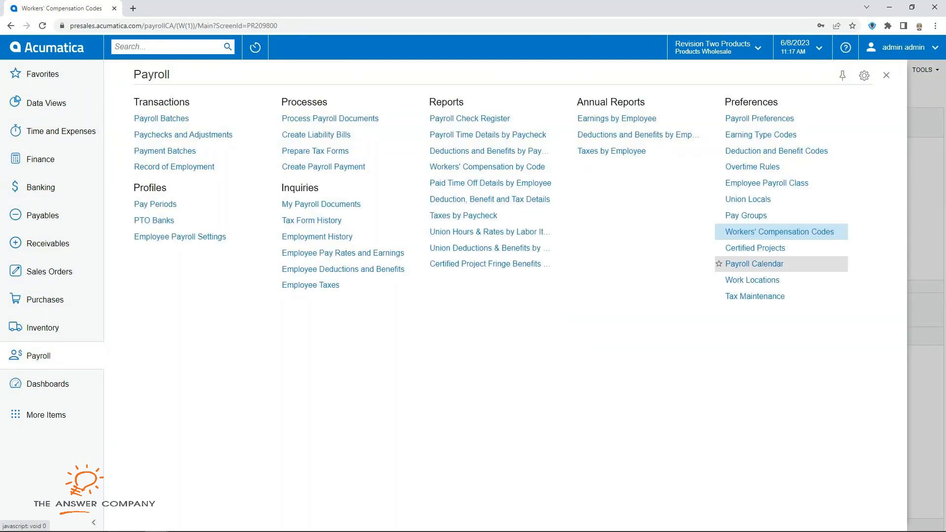
Step: Load the payroll calendar for the MONTHLY pay group
{"action": "left_click", "coordinate": [754, 263]}
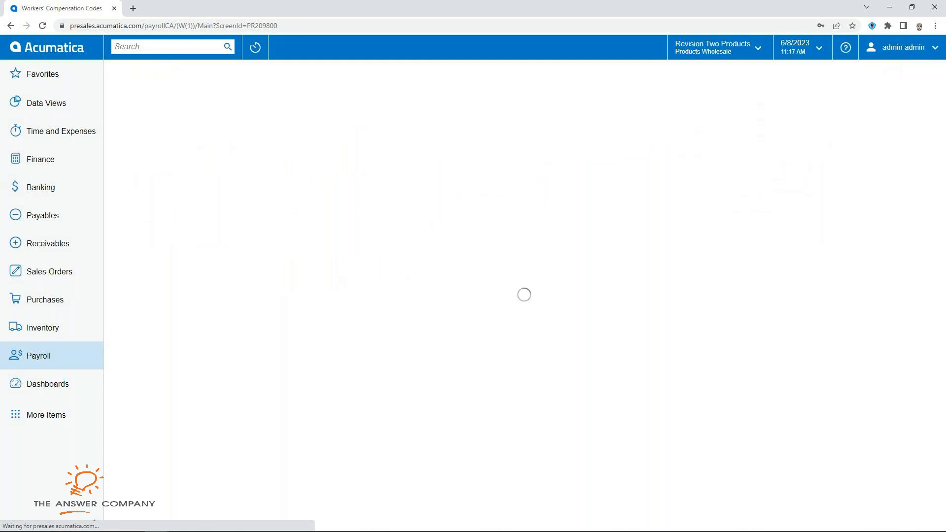
{"action": "left_click", "coordinate": [239, 123]}
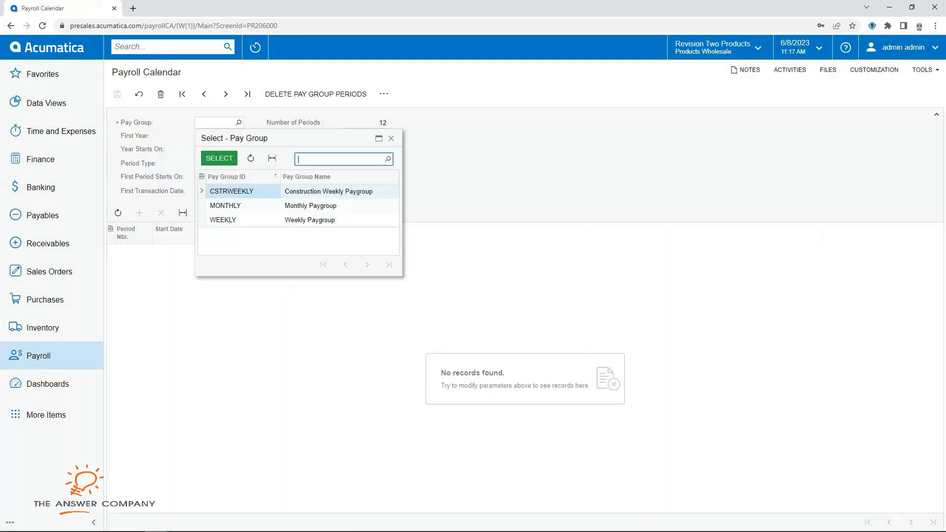
{"action": "left_click", "coordinate": [226, 206]}
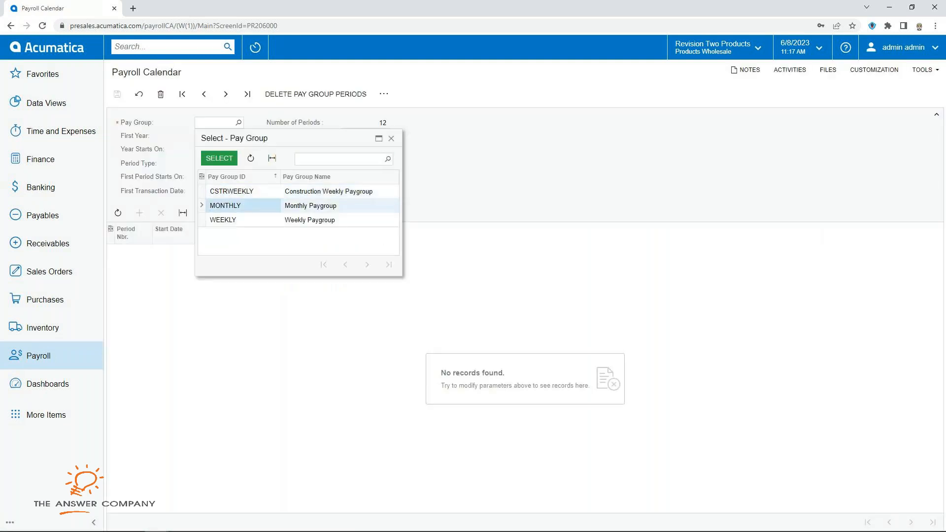
{"action": "left_click", "coordinate": [220, 159]}
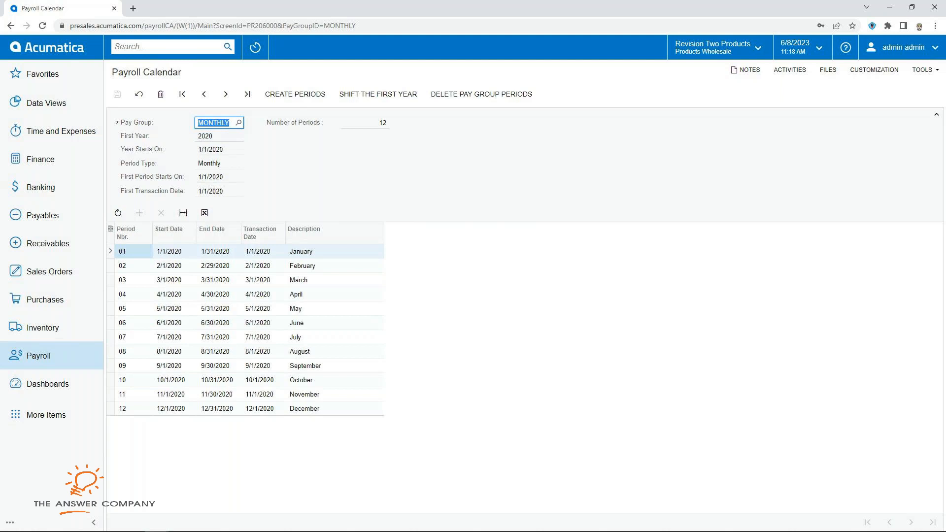
Step: Switch to the WEEKLY pay group's calendar: weekly periods from 12/22/2019, paid Thursday
{"action": "left_click", "coordinate": [238, 123]}
{"action": "left_click", "coordinate": [223, 220]}
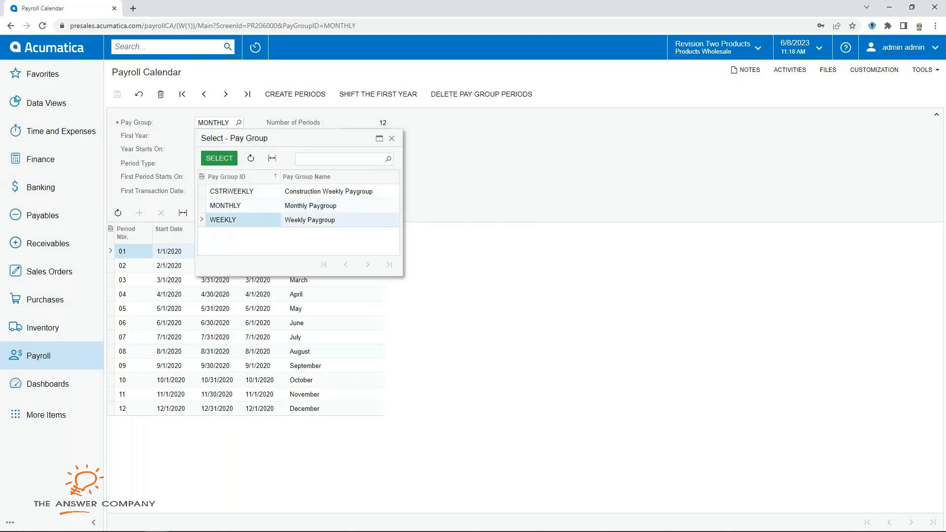
{"action": "left_click", "coordinate": [224, 158]}
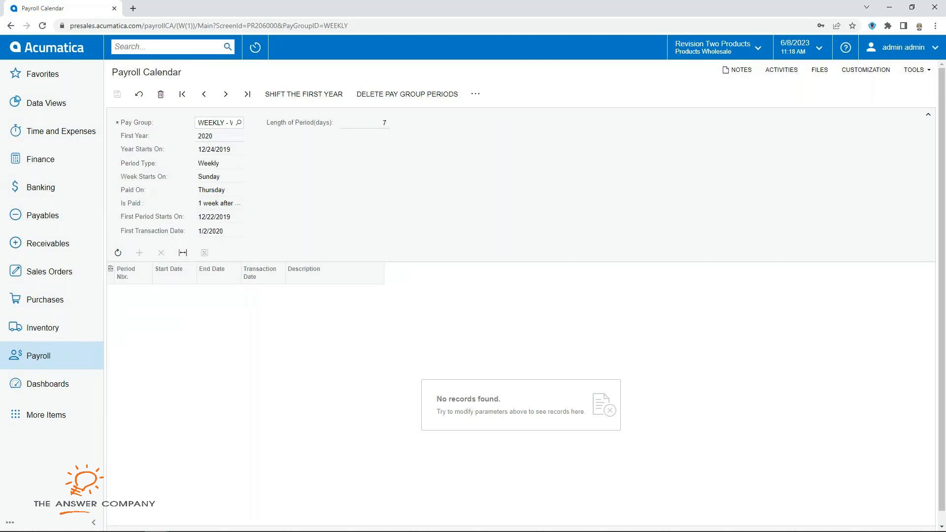
{"action": "left_click", "coordinate": [39, 356]}
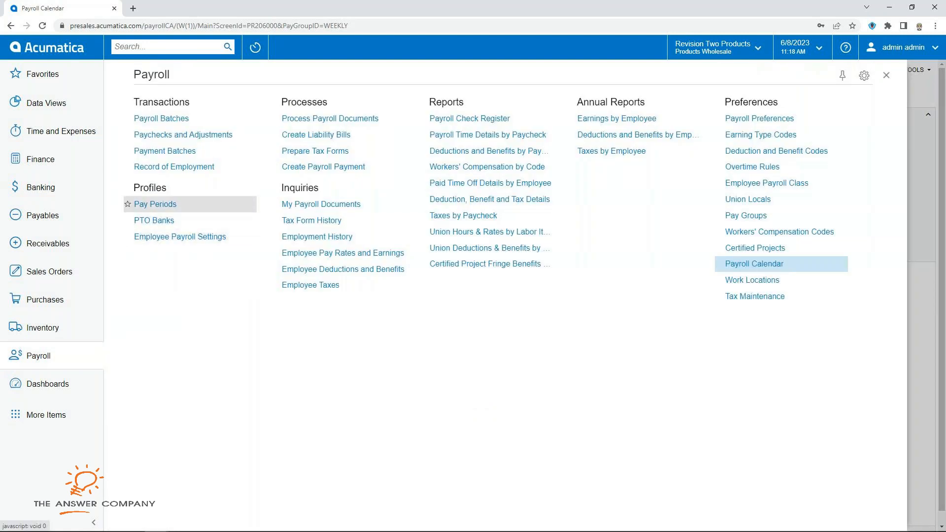
Step: Generate the 52 weekly 2024 pay periods for the WEEKLY pay group, starting 12/24/2023
{"action": "left_click", "coordinate": [235, 204]}
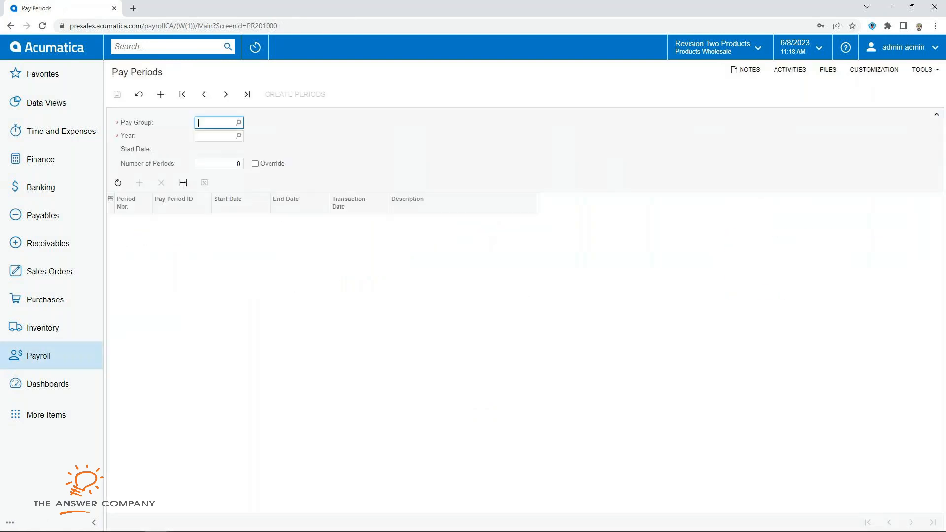
{"action": "left_click", "coordinate": [238, 122]}
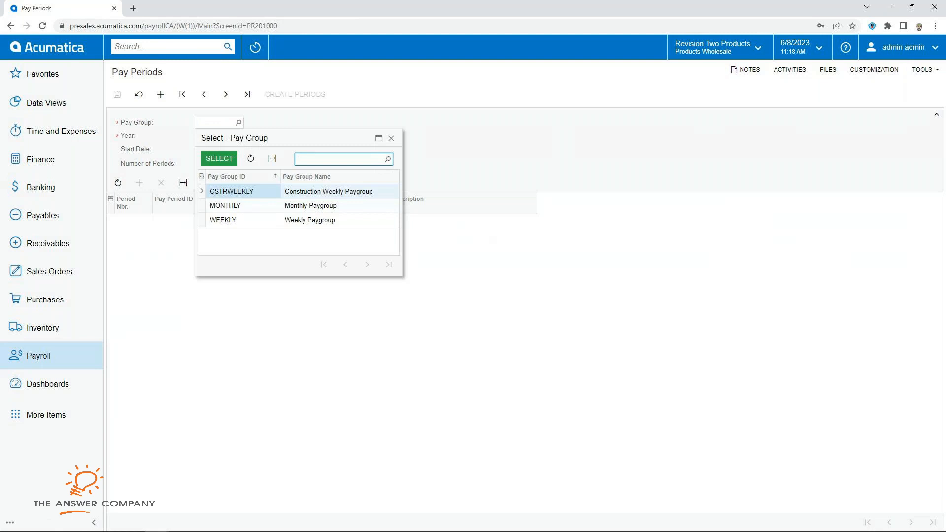
{"action": "double_click", "coordinate": [223, 221]}
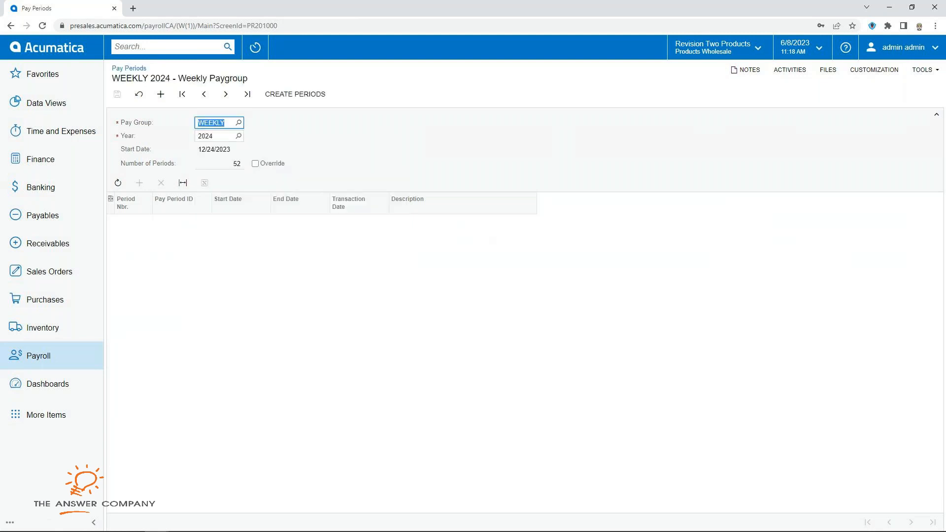
{"action": "left_click", "coordinate": [295, 94]}
{"action": "left_click", "coordinate": [613, 344]}
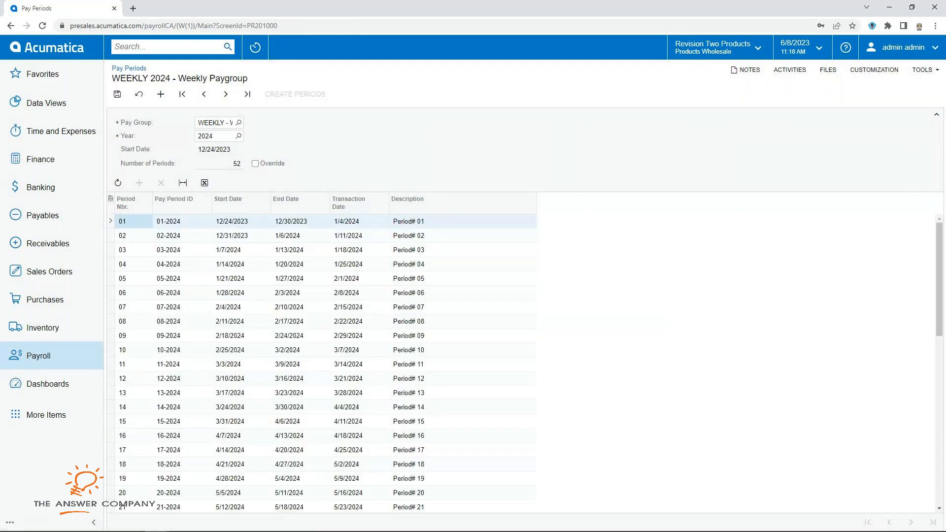
{"action": "scroll", "coordinate": [325, 362], "scroll_direction": "down", "scroll_amount": 9}
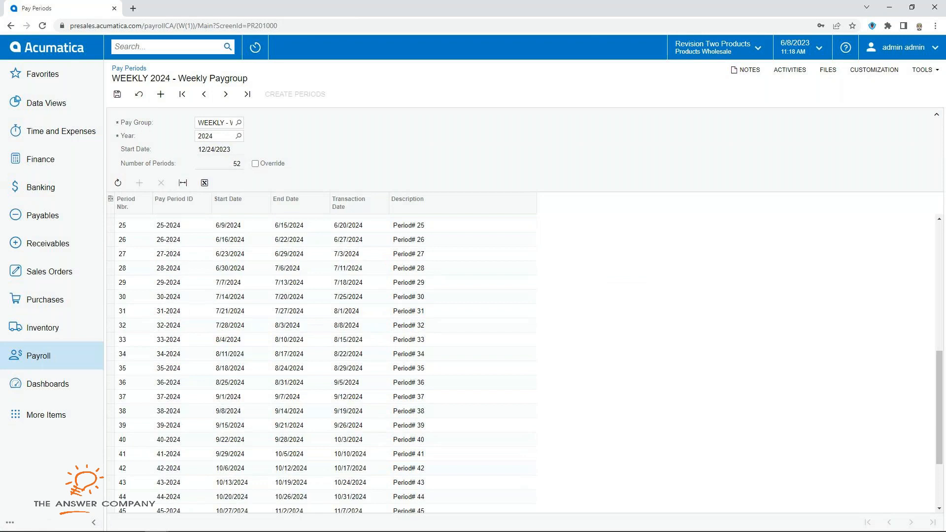
{"action": "scroll", "coordinate": [325, 363], "scroll_direction": "up", "scroll_amount": 9}
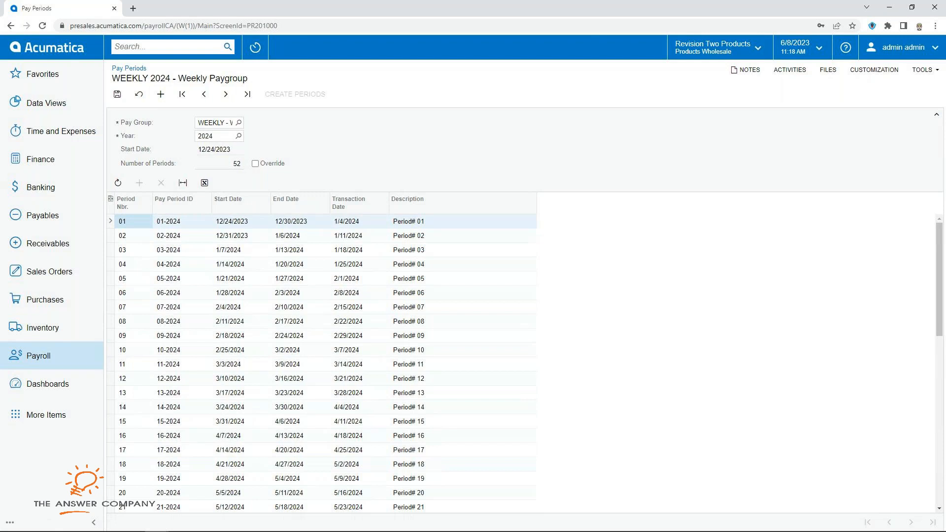
{"action": "left_click", "coordinate": [38, 356]}
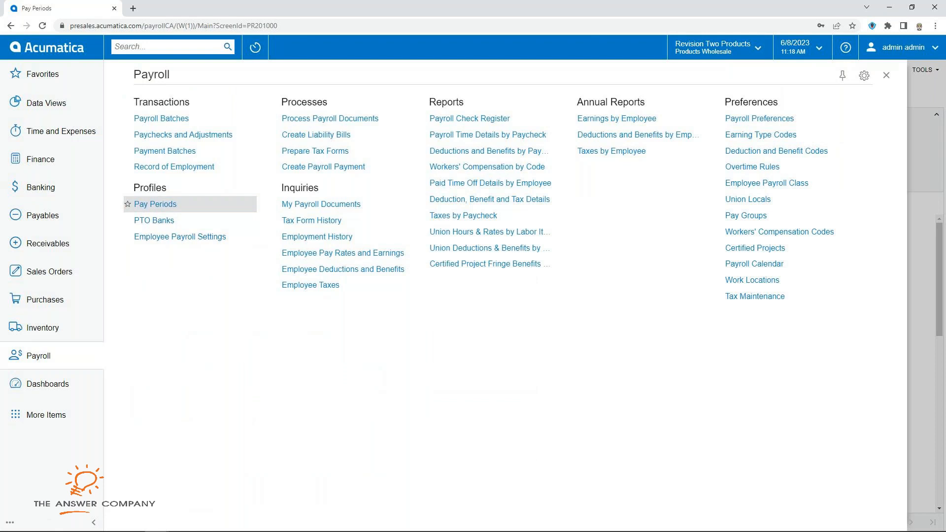
Step: Leave the pay periods page and open the PTO Personal Time bank
{"action": "left_click", "coordinate": [154, 221]}
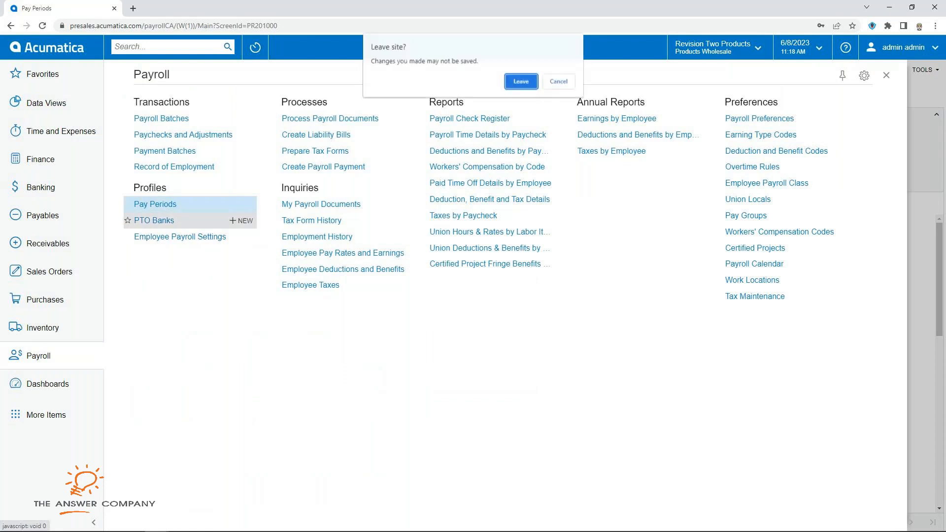
{"action": "key", "text": "Return"}
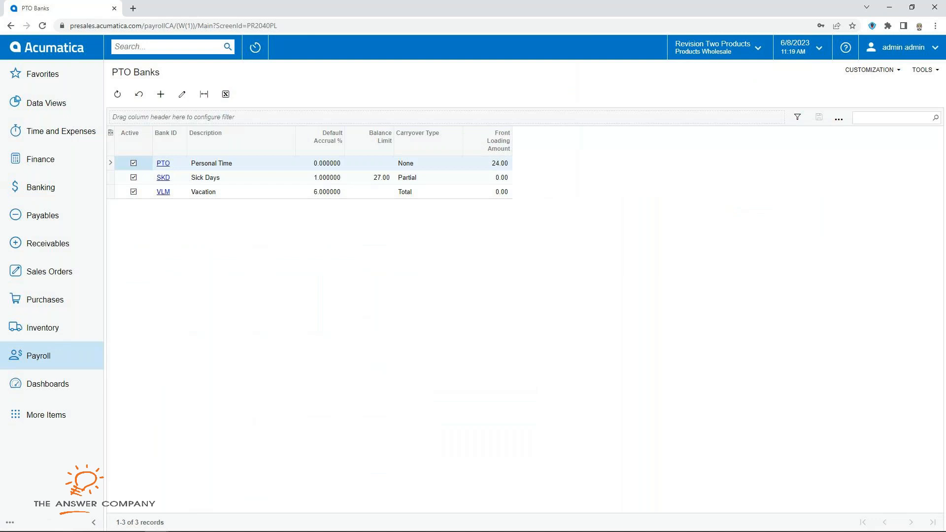
{"action": "left_click", "coordinate": [163, 163]}
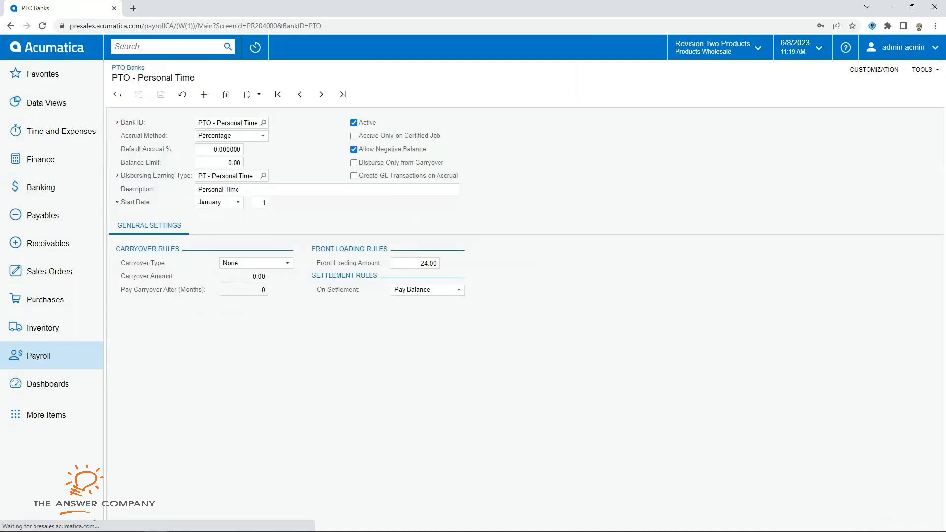
Step: Review its Percentage accrual, PT earning type, 24.00 front loading and Pay Balance settlement
{"action": "left_click", "coordinate": [219, 149]}
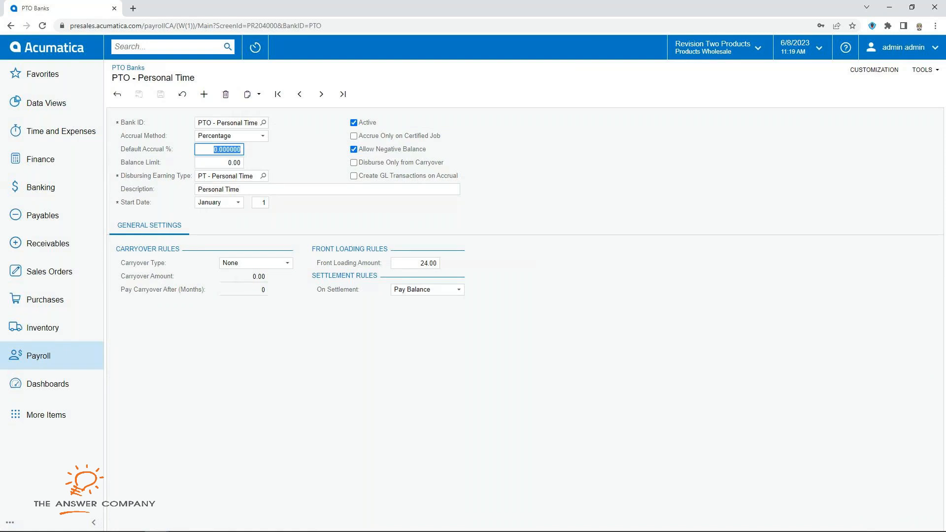
{"action": "left_click", "coordinate": [263, 136]}
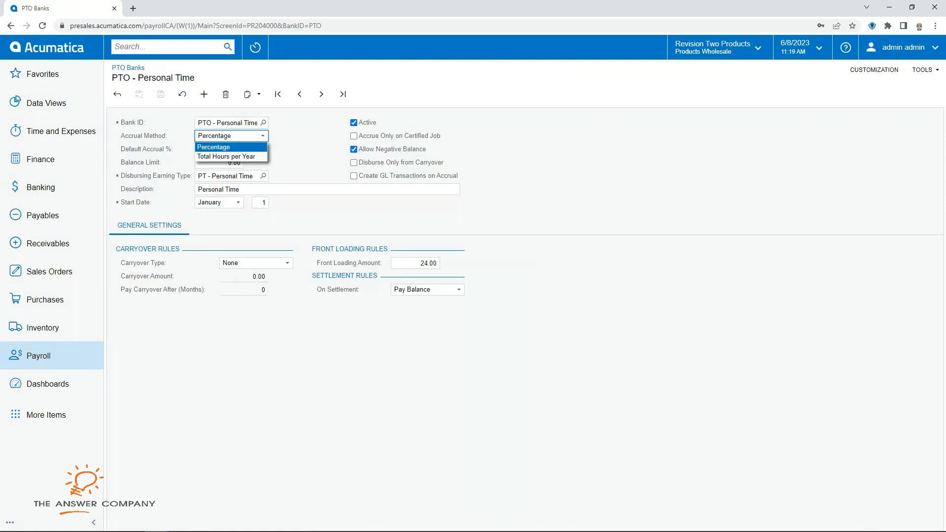
{"action": "key", "text": "Escape"}
{"action": "left_click", "coordinate": [227, 176]}
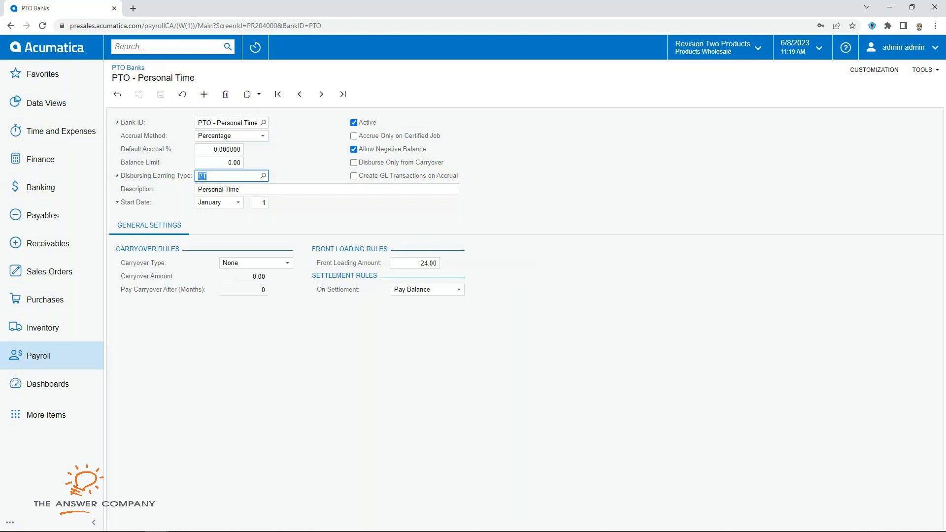
{"action": "left_click", "coordinate": [415, 263]}
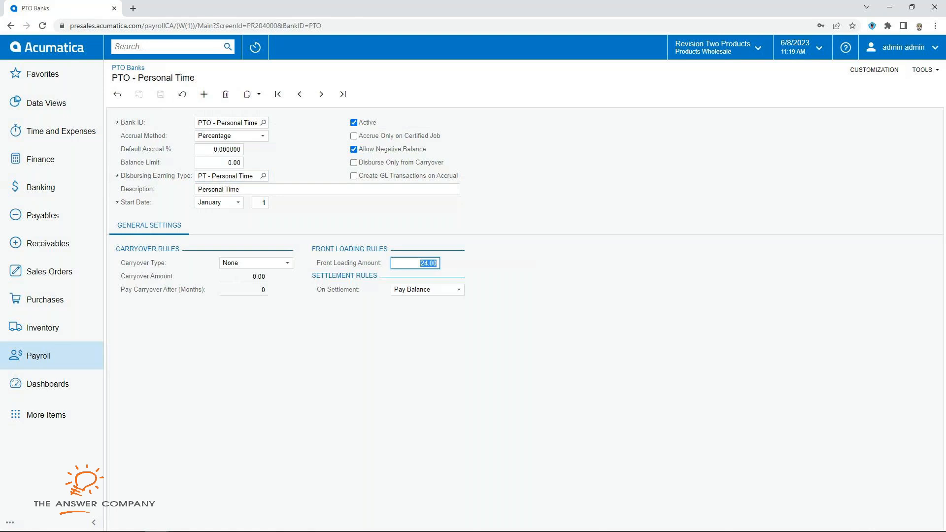
{"action": "left_click", "coordinate": [458, 289]}
{"action": "left_click", "coordinate": [458, 290]}
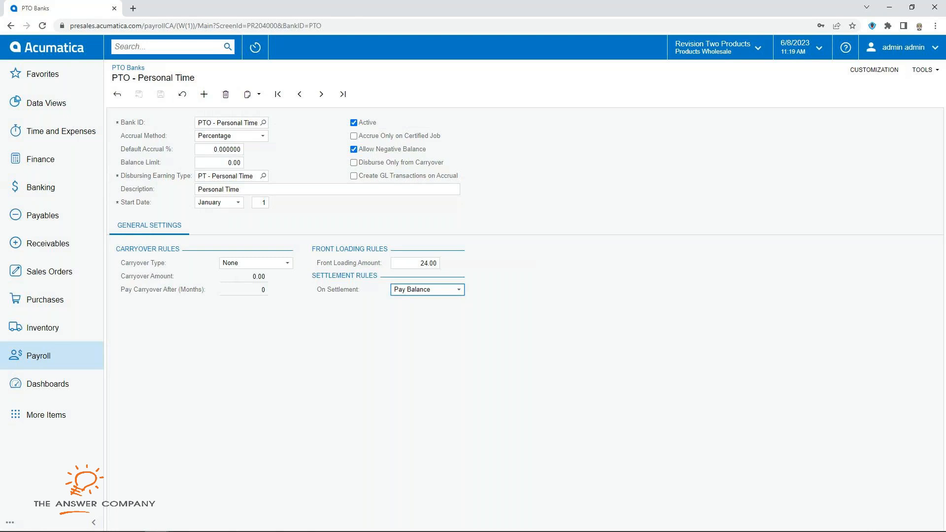
{"action": "left_click", "coordinate": [39, 356]}
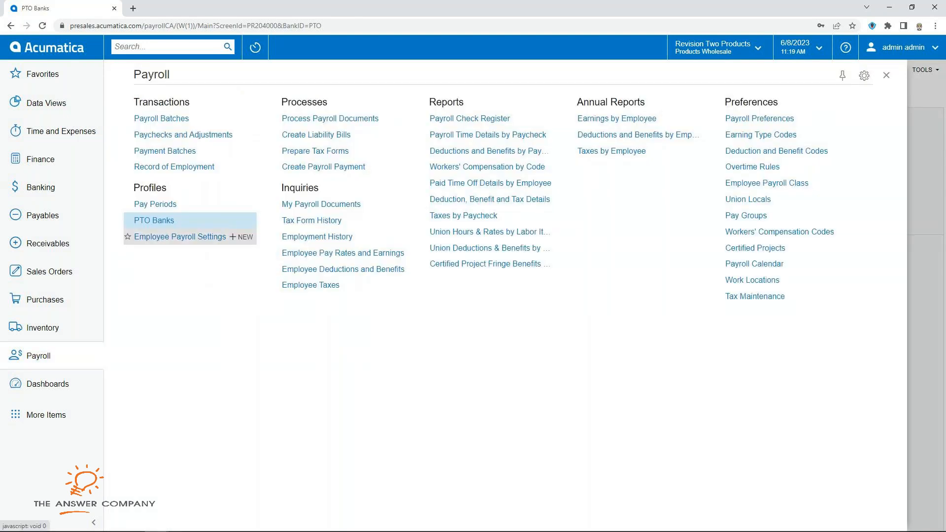
Step: Open the hourly WEEKCAN employee's payroll settings record and show the More Items workspaces
{"action": "left_click", "coordinate": [180, 237]}
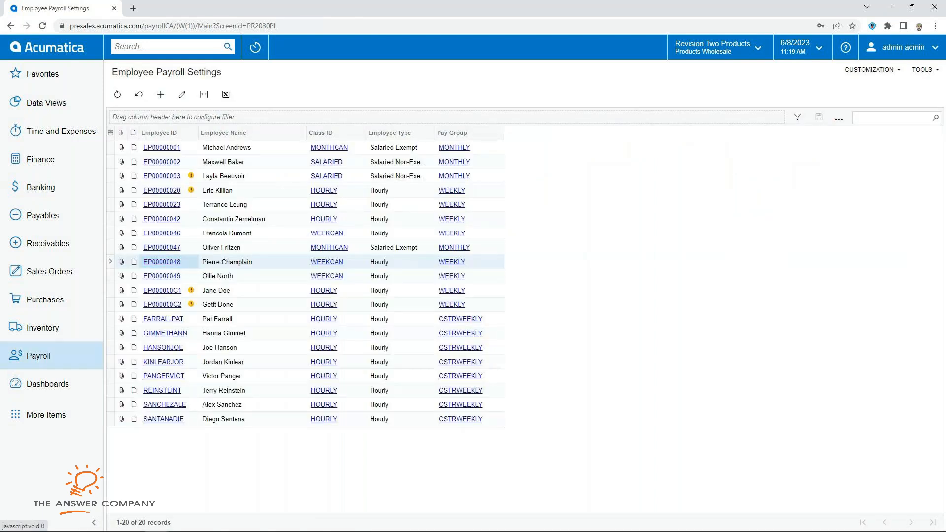
{"action": "left_click", "coordinate": [162, 261]}
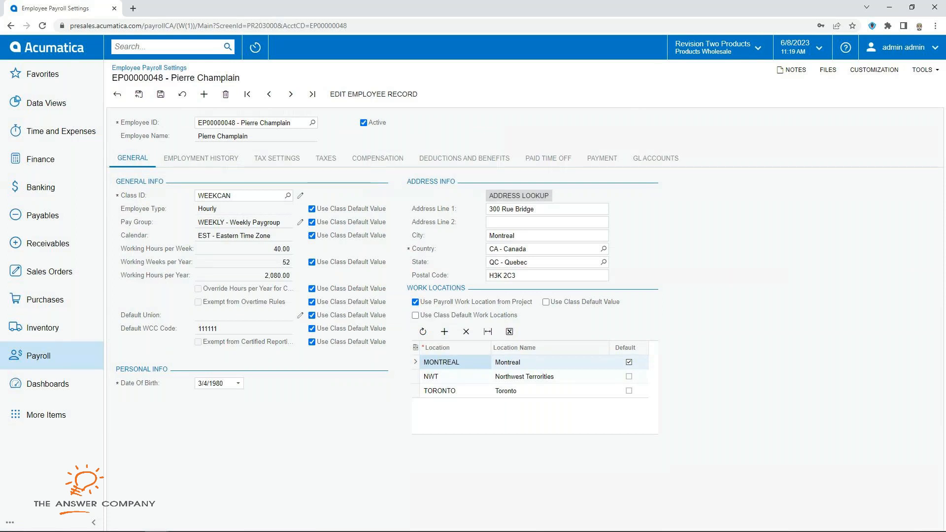
{"action": "left_click", "coordinate": [46, 415]}
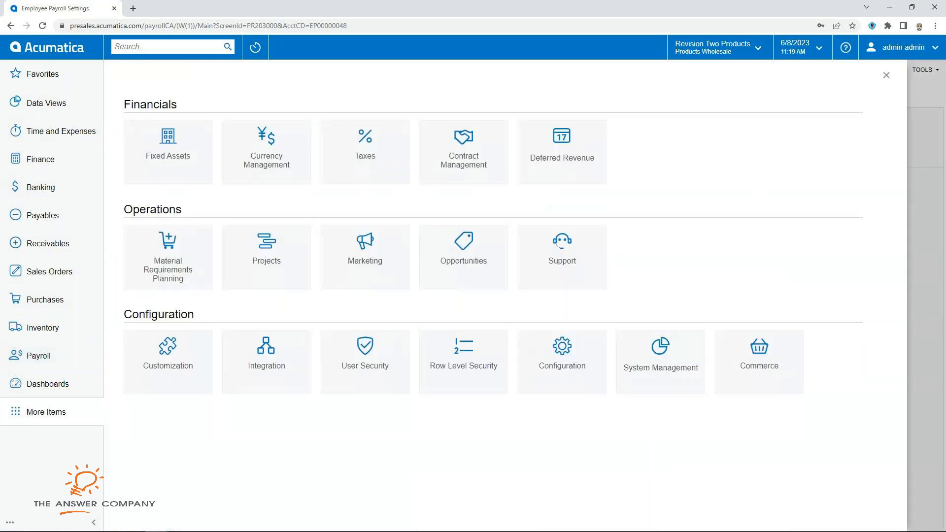
Step: Browse the Configuration workspace, then return to the employee's Employee ID and WEEKCAN class fields
{"action": "left_click", "coordinate": [560, 359]}
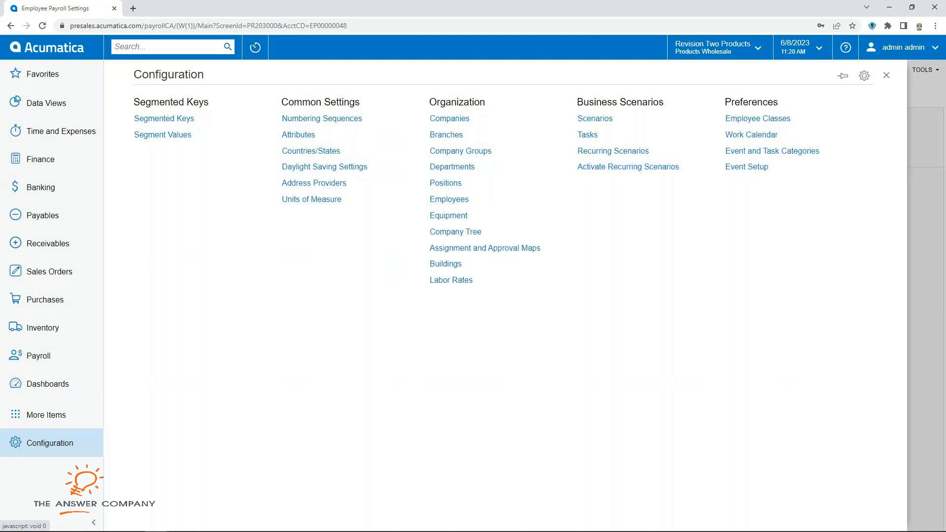
{"action": "left_click", "coordinate": [886, 75]}
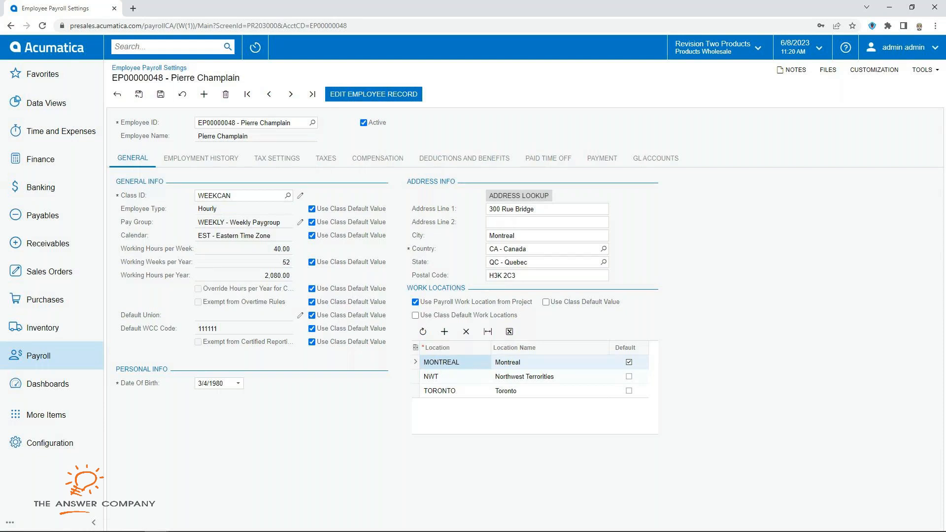
{"action": "left_click", "coordinate": [312, 122]}
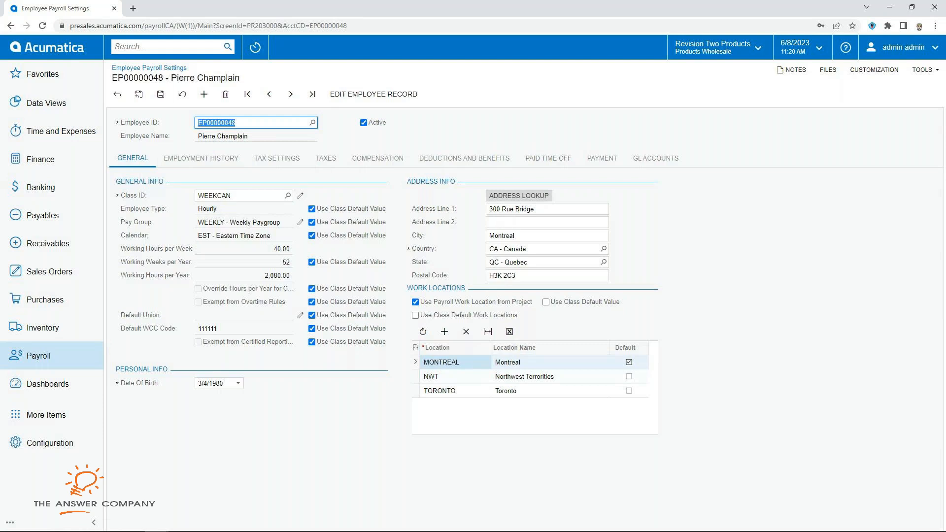
{"action": "left_click", "coordinate": [231, 196]}
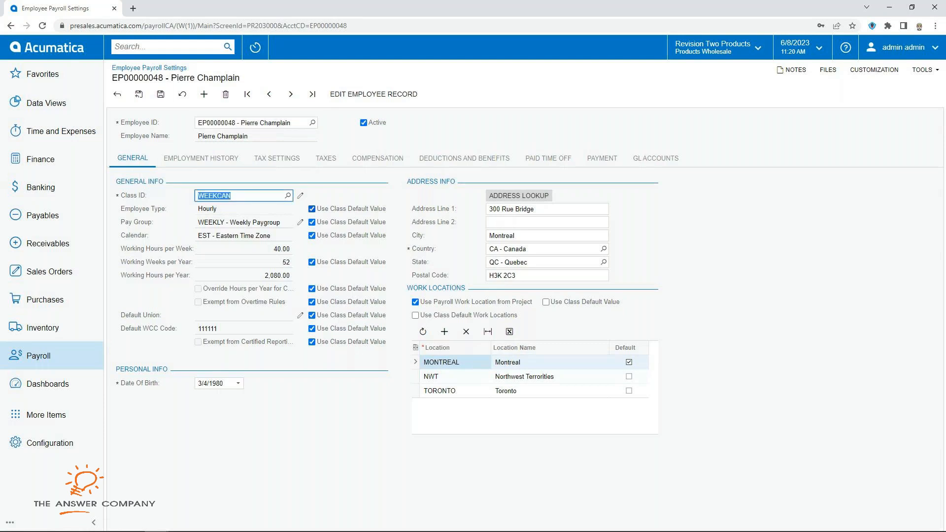
Step: Show the employee's tax settings and its ten tax codes, including Quebec pension and PPIP
{"action": "left_click", "coordinate": [201, 158]}
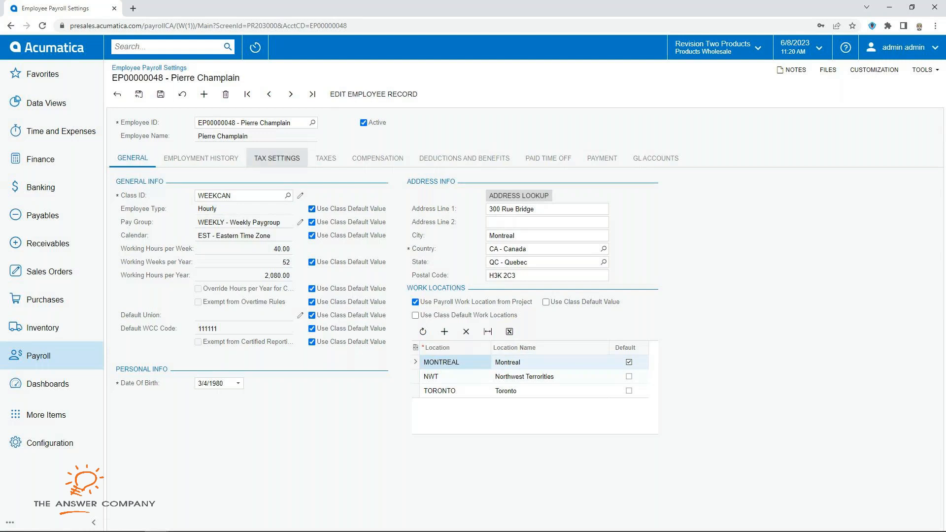
{"action": "left_click", "coordinate": [277, 157]}
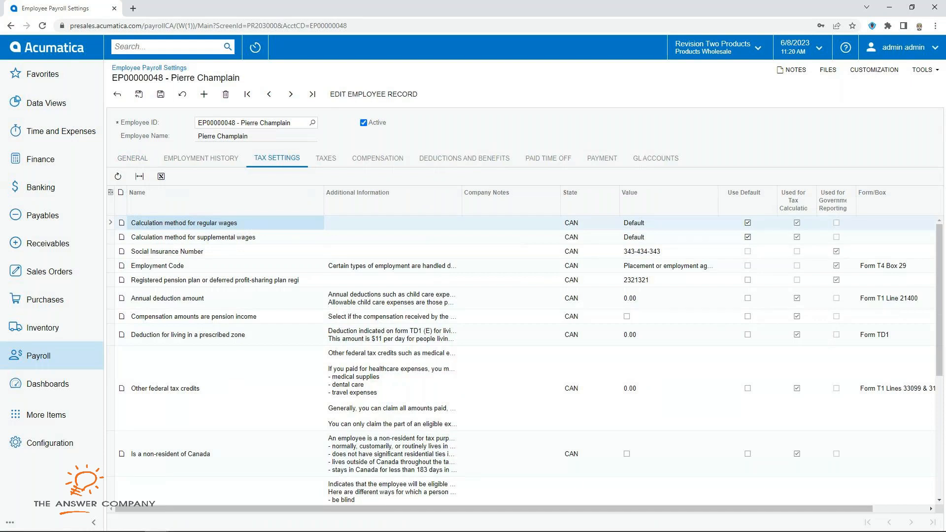
{"action": "left_click", "coordinate": [325, 157]}
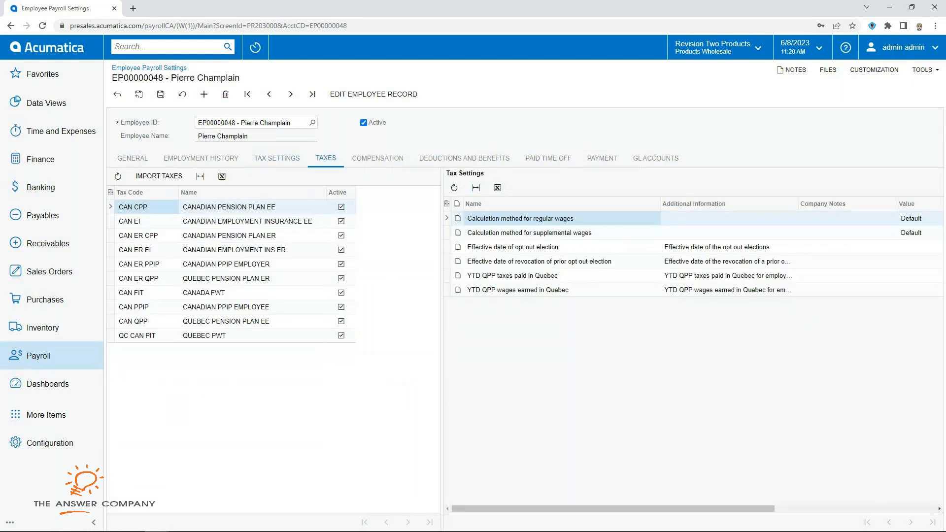
Step: Review the CAN EI and CPP tax codes and regular-hours compensation, keeping unit Hour
{"action": "left_click", "coordinate": [252, 221]}
{"action": "left_click", "coordinate": [252, 235]}
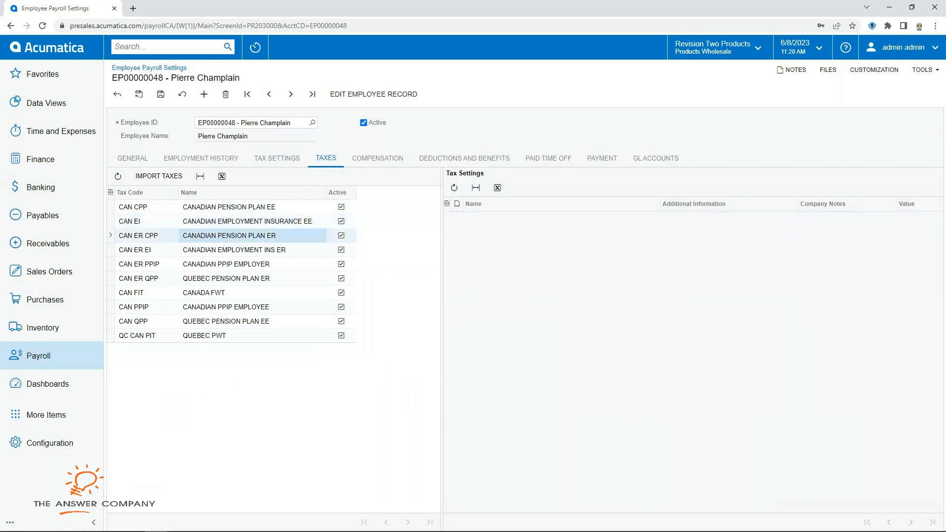
{"action": "left_click", "coordinate": [378, 158]}
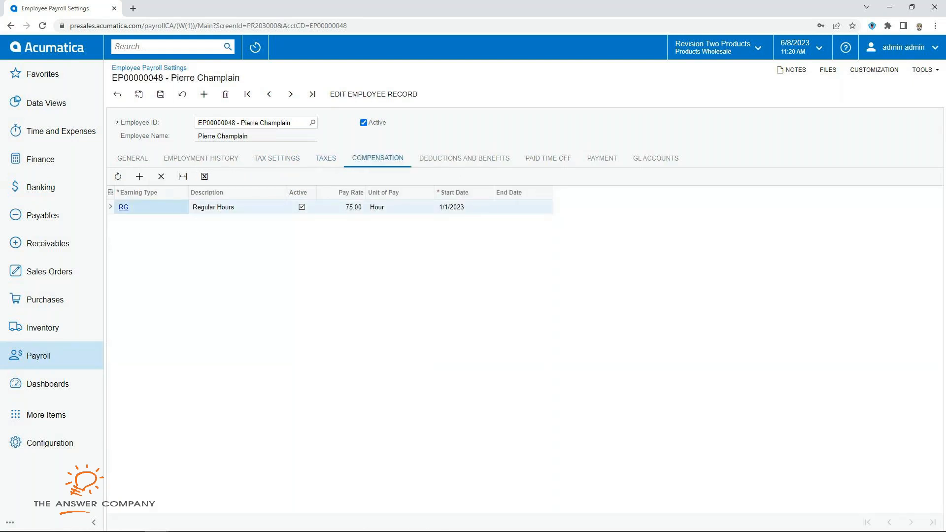
{"action": "double_click", "coordinate": [400, 207]}
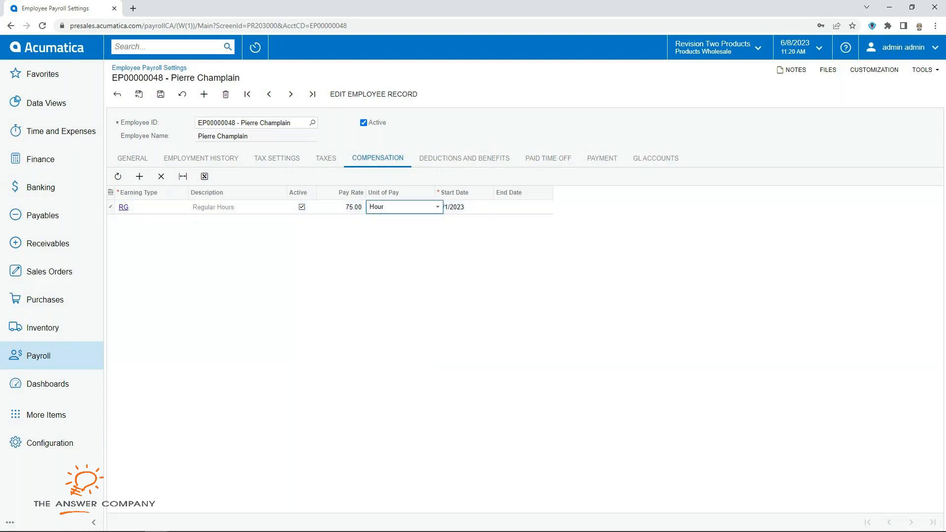
{"action": "left_click", "coordinate": [438, 207]}
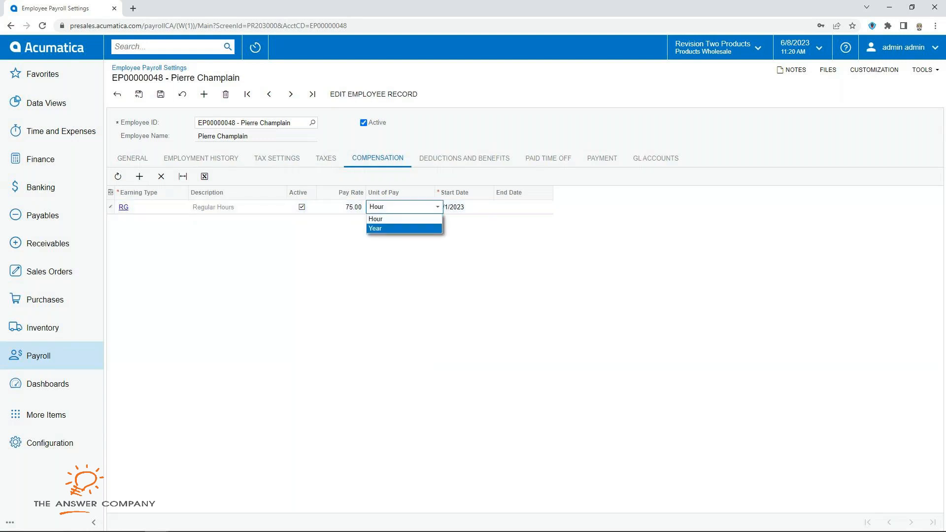
{"action": "key", "text": "Escape"}
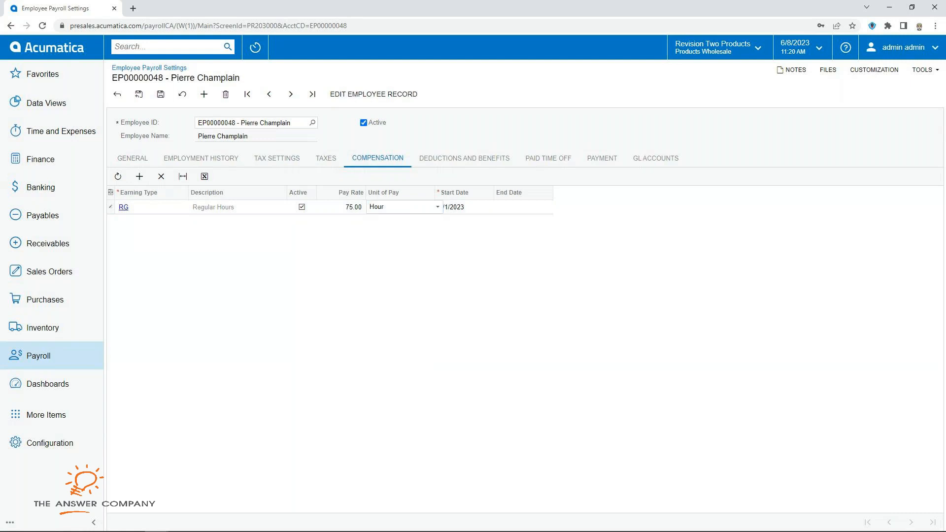
Step: Review deductions and the 6.000000 vacation accrual, then view the EFT payment setup
{"action": "left_click", "coordinate": [464, 158]}
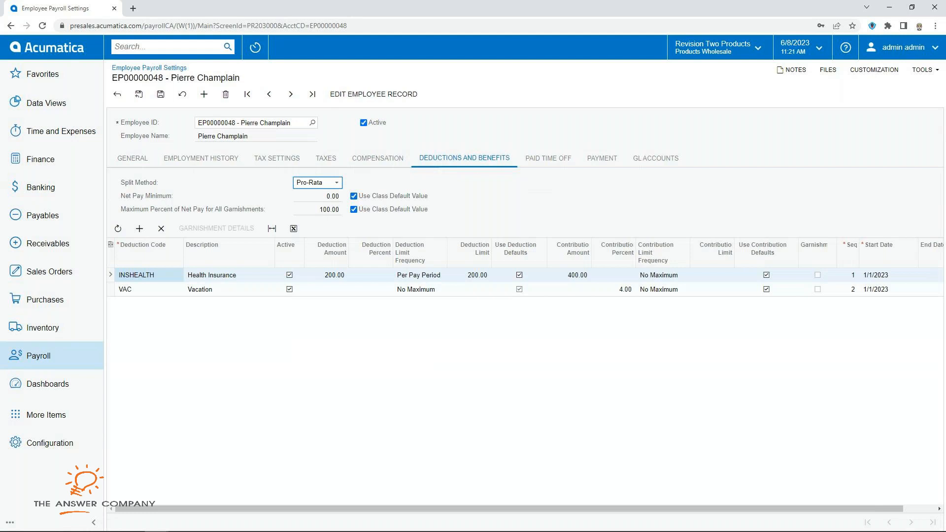
{"action": "left_click", "coordinate": [548, 158]}
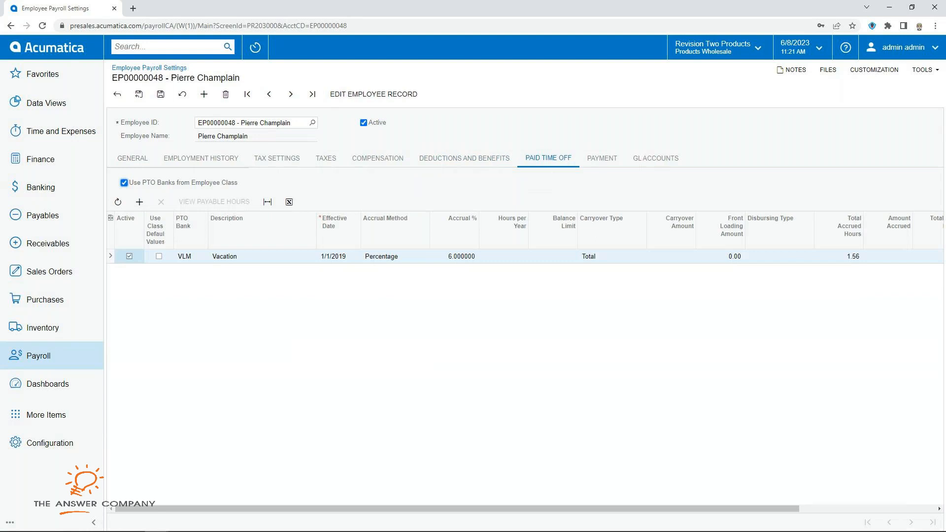
{"action": "left_click", "coordinate": [454, 256]}
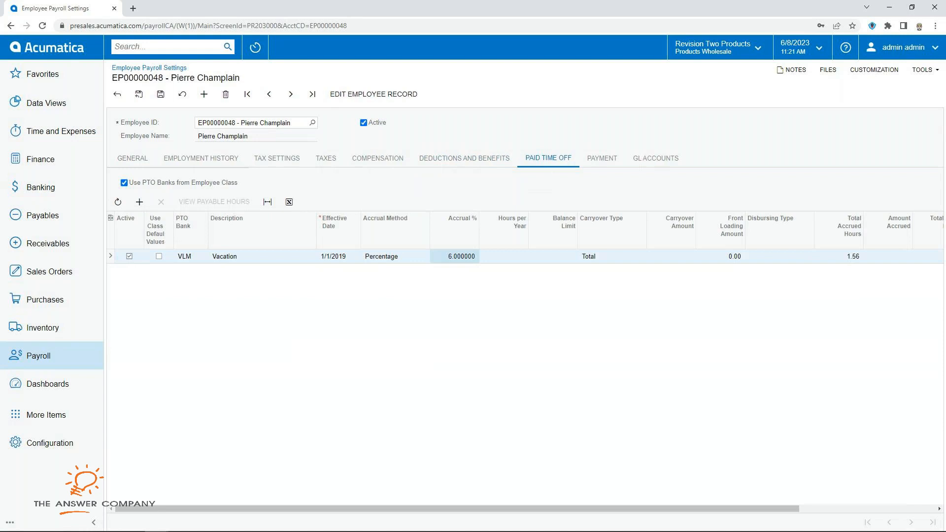
{"action": "mouse_move", "coordinate": [542, 509]}
{"action": "left_mouse_down"}
{"action": "mouse_move", "coordinate": [612, 509]}
{"action": "mouse_move", "coordinate": [542, 509]}
{"action": "left_mouse_up"}
{"action": "left_click", "coordinate": [602, 157]}
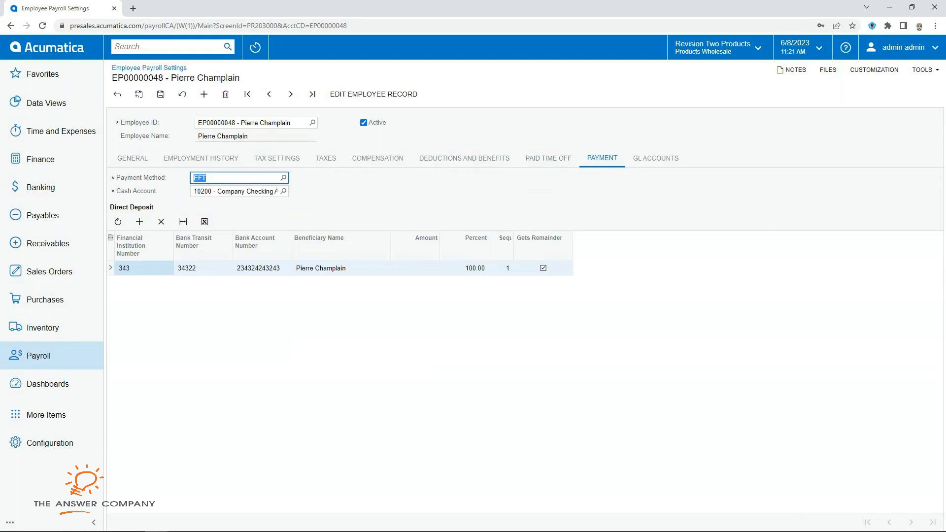
Step: Check the 100.00 direct deposit percentage, then bring up the Payroll screen list
{"action": "left_click", "coordinate": [464, 269]}
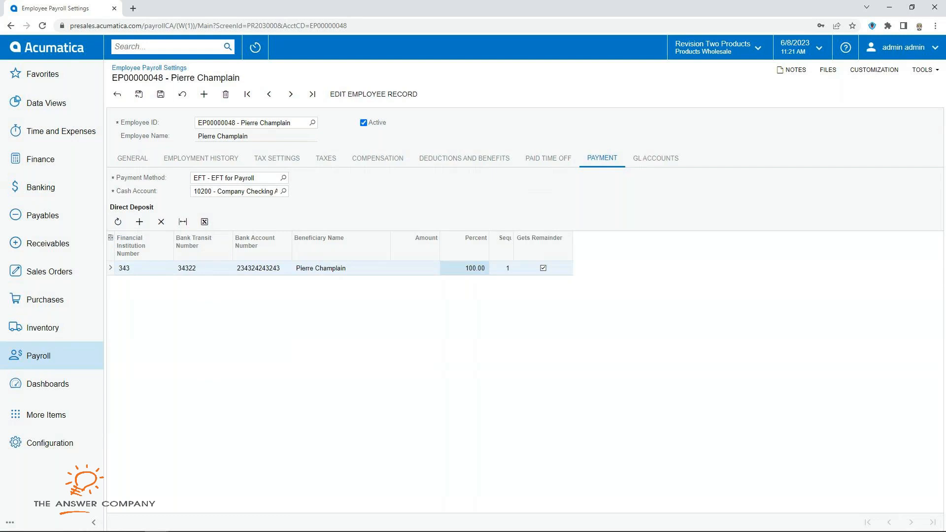
{"action": "left_click", "coordinate": [38, 356]}
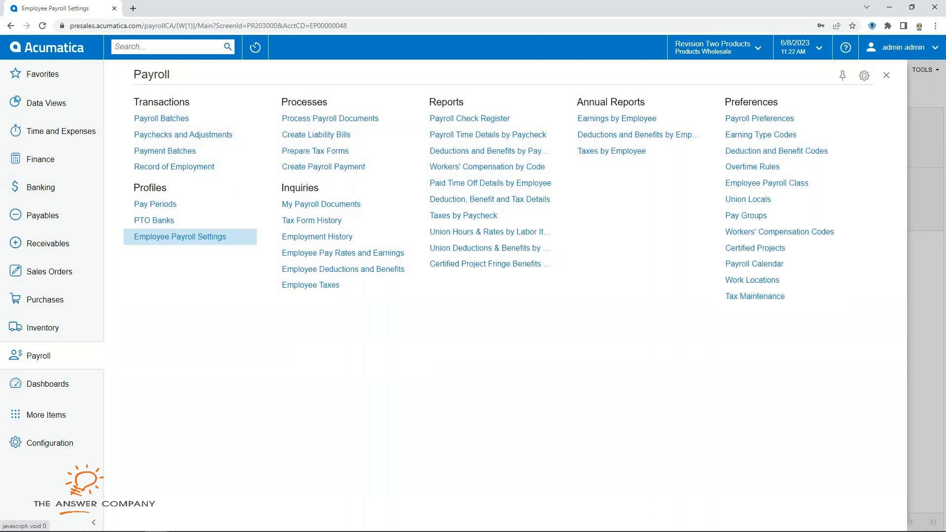
Step: View the Payroll Flow dashboard, then open the Payroll Batches list of 98 batches
{"action": "left_click", "coordinate": [48, 384]}
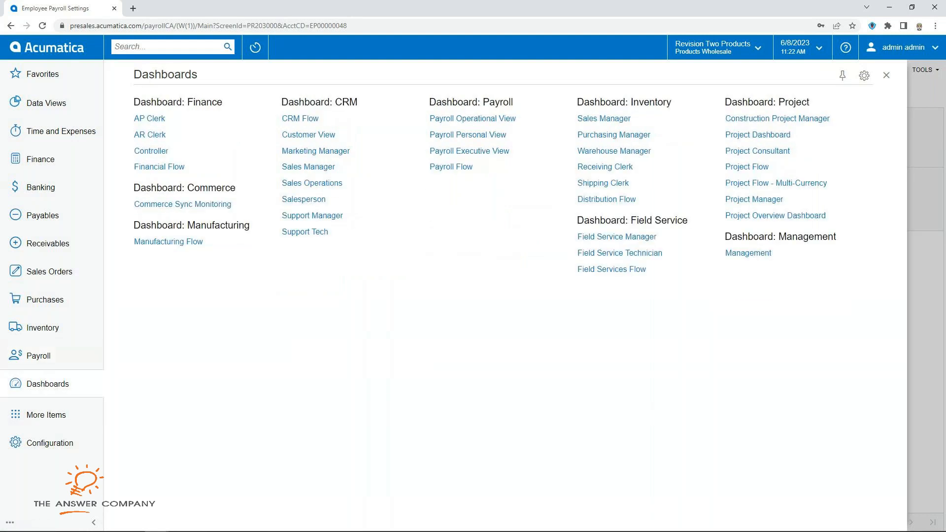
{"action": "left_click", "coordinate": [451, 167]}
{"action": "left_click", "coordinate": [521, 81]}
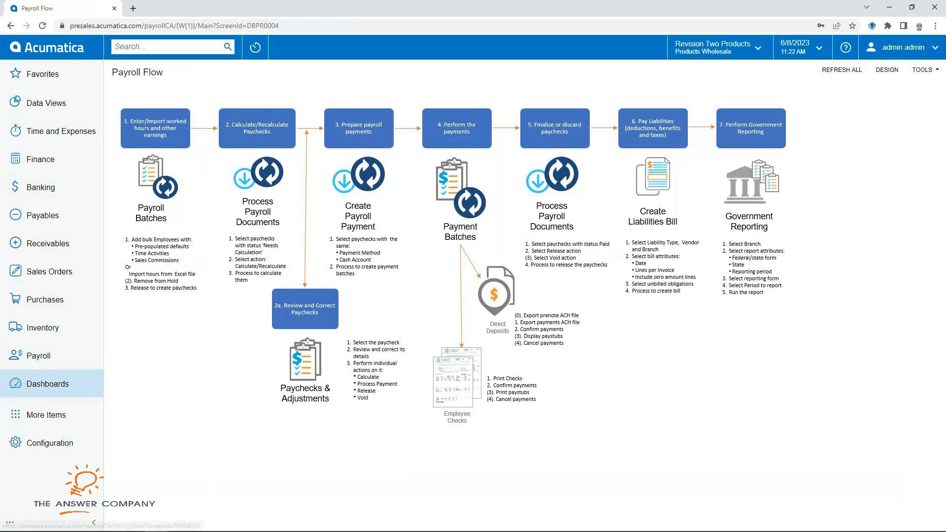
{"action": "left_click", "coordinate": [38, 356]}
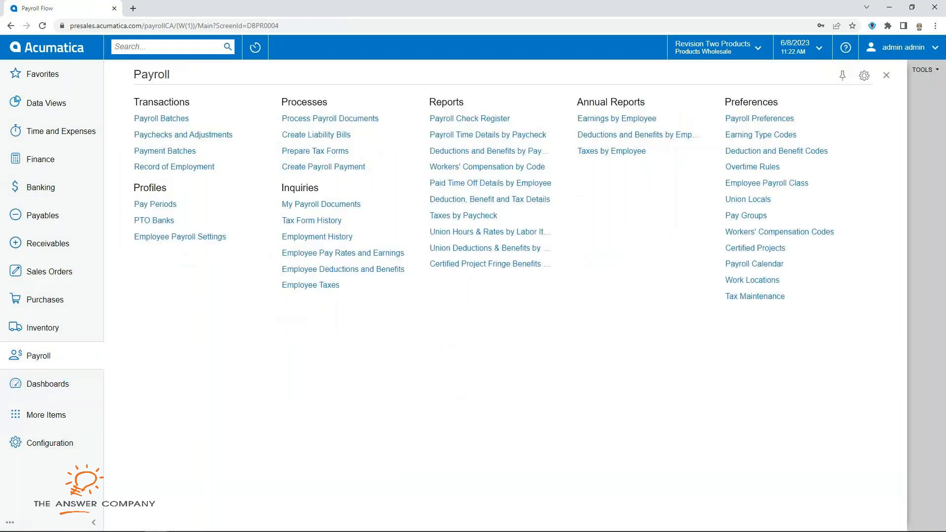
{"action": "left_click", "coordinate": [161, 118]}
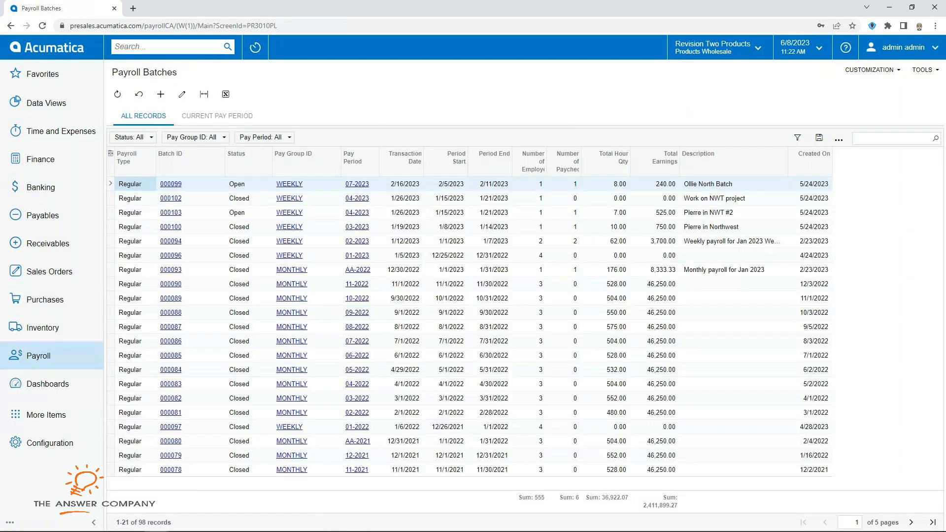
Step: Start a new Regular payroll batch for the WEEKLY pay group
{"action": "left_click", "coordinate": [161, 94]}
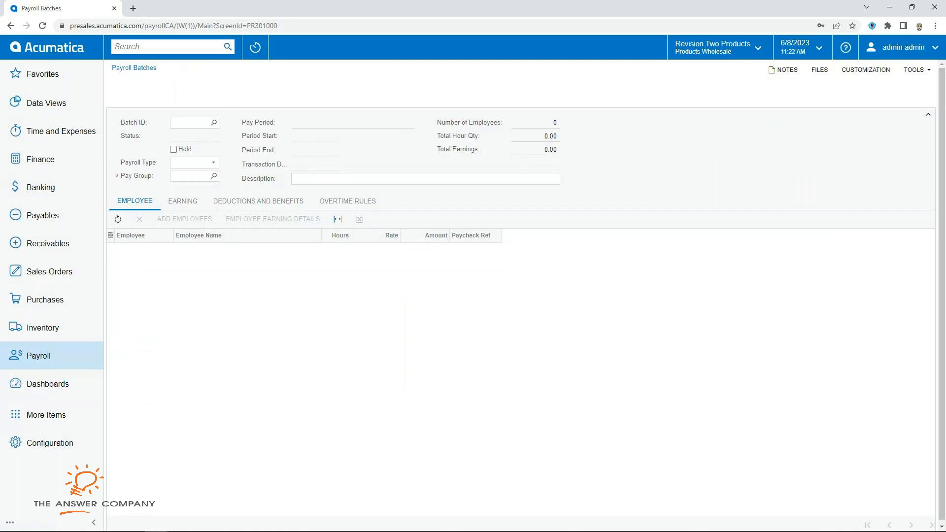
{"action": "left_click", "coordinate": [213, 163]}
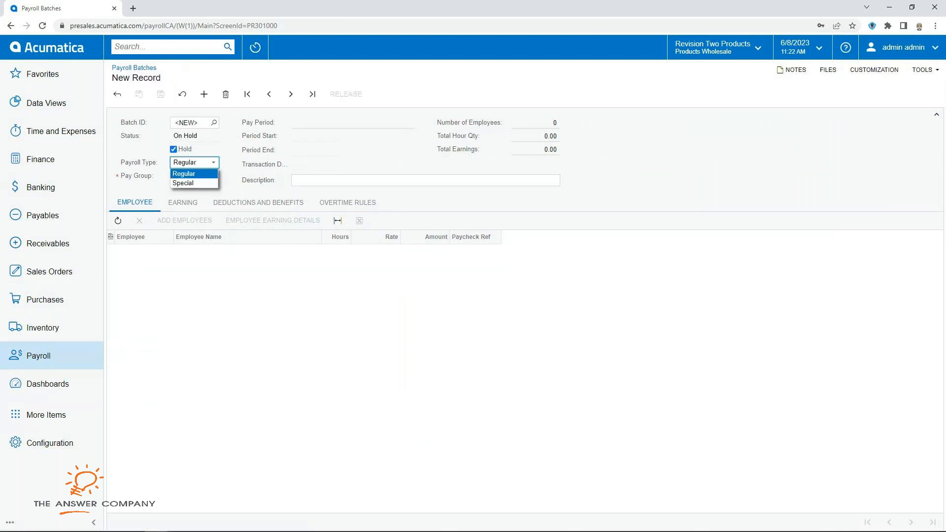
{"action": "key", "text": "Escape"}
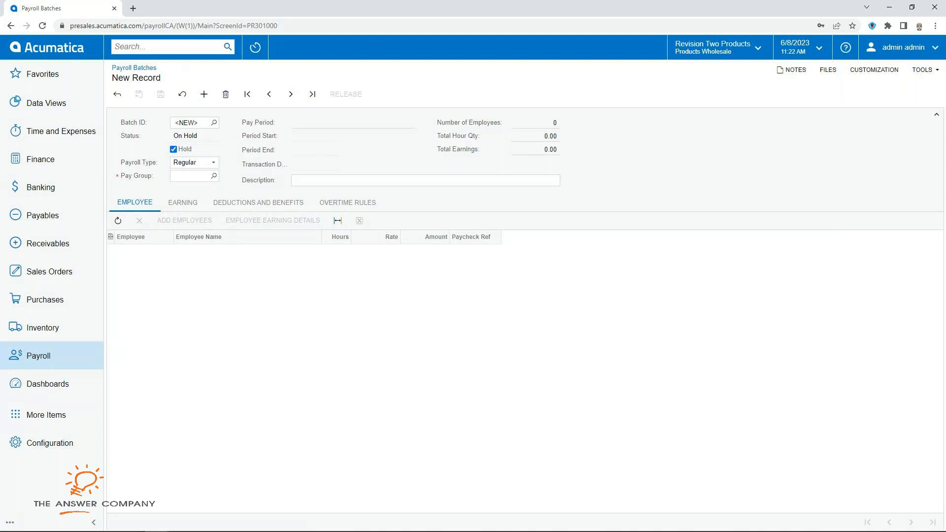
{"action": "left_click", "coordinate": [214, 176]}
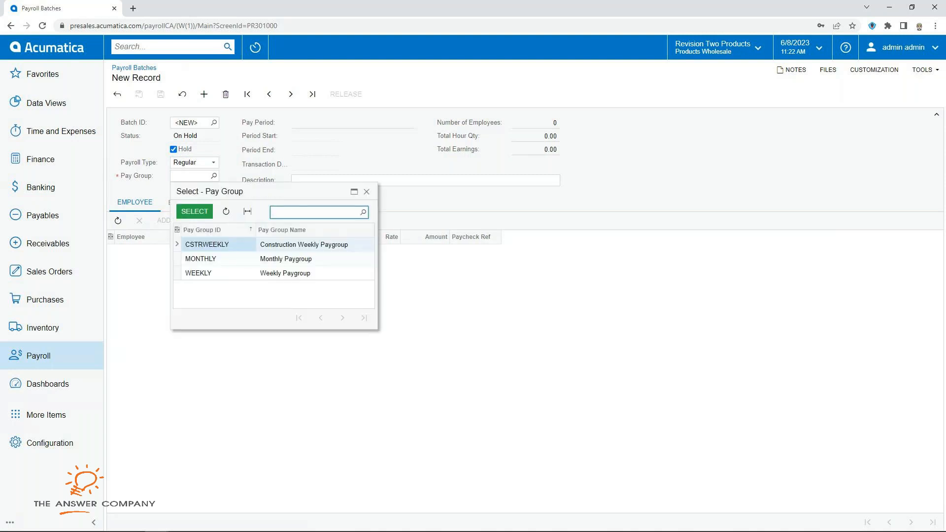
{"action": "left_click", "coordinate": [198, 273]}
{"action": "left_click", "coordinate": [195, 212]}
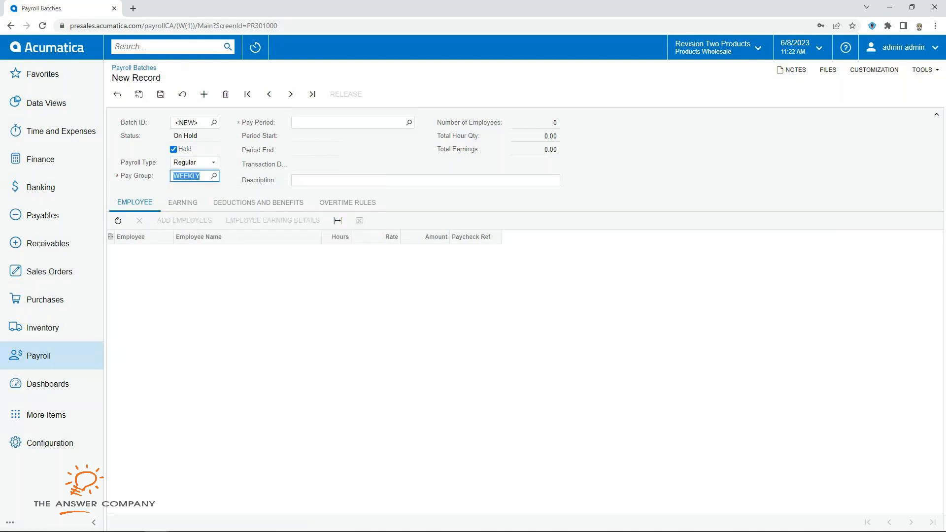
Step: Set pay period 03-2022 and bring up the Add Employees list
{"action": "key", "text": "Tab"}
{"action": "type", "text": "032022"}
{"action": "key", "text": "Tab"}
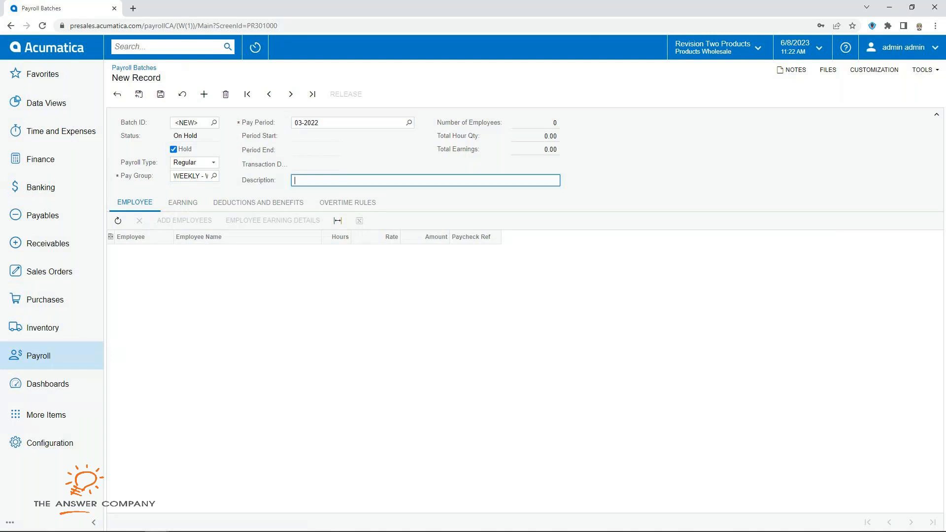
{"action": "left_click", "coordinate": [184, 221]}
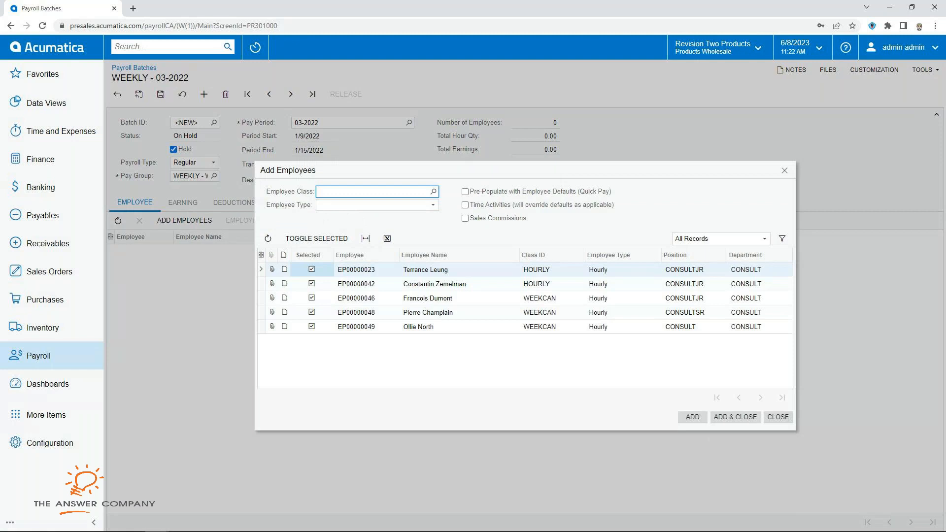
Step: Keep only the two WEEKCAN employees, pre-populate quick-pay defaults, and add them to batch 000105
{"action": "left_click", "coordinate": [311, 269]}
{"action": "left_click", "coordinate": [311, 284]}
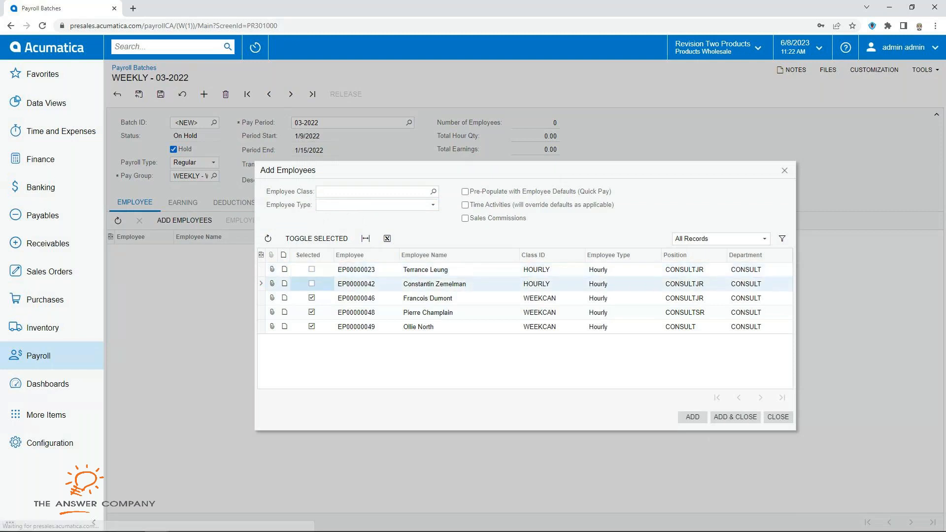
{"action": "left_click", "coordinate": [311, 327]}
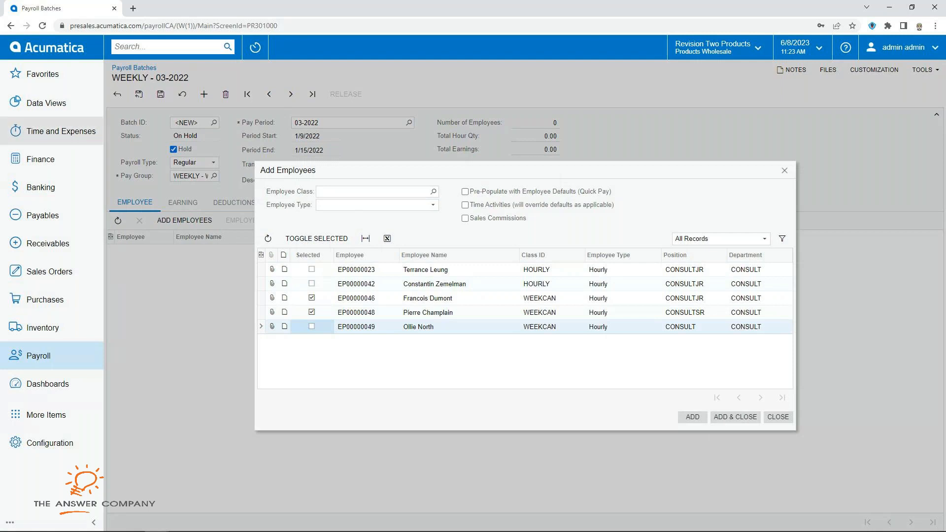
{"action": "left_click", "coordinate": [465, 191]}
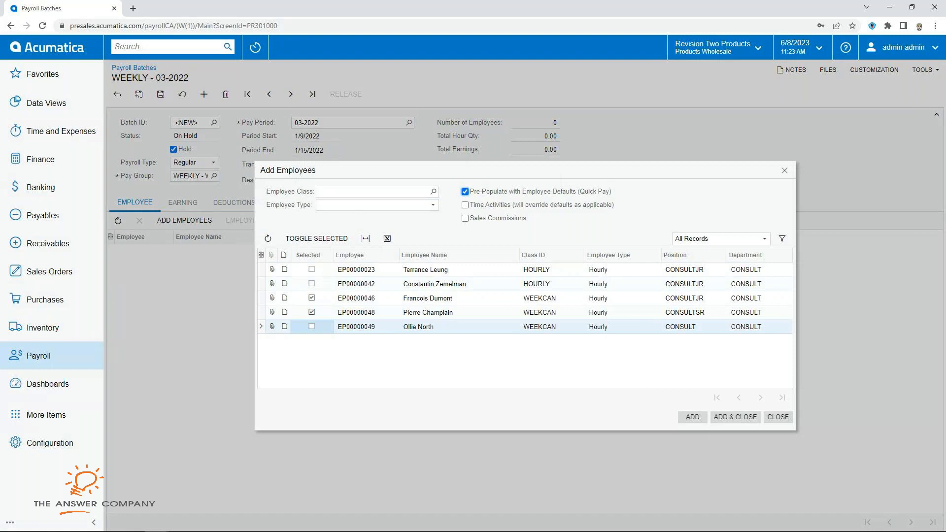
{"action": "left_click", "coordinate": [735, 417]}
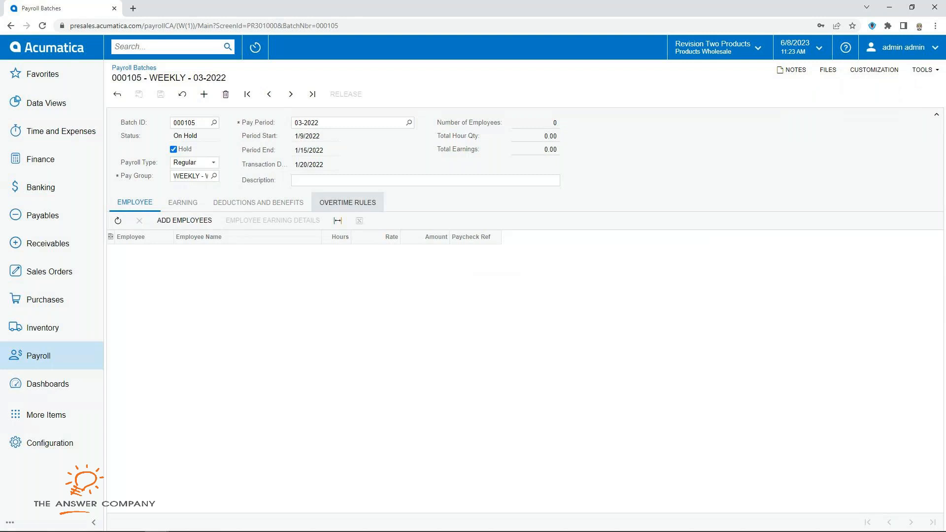
Step: Retry adding the two WEEKCAN employees with quick-pay defaults after the error
{"action": "left_click", "coordinate": [185, 220]}
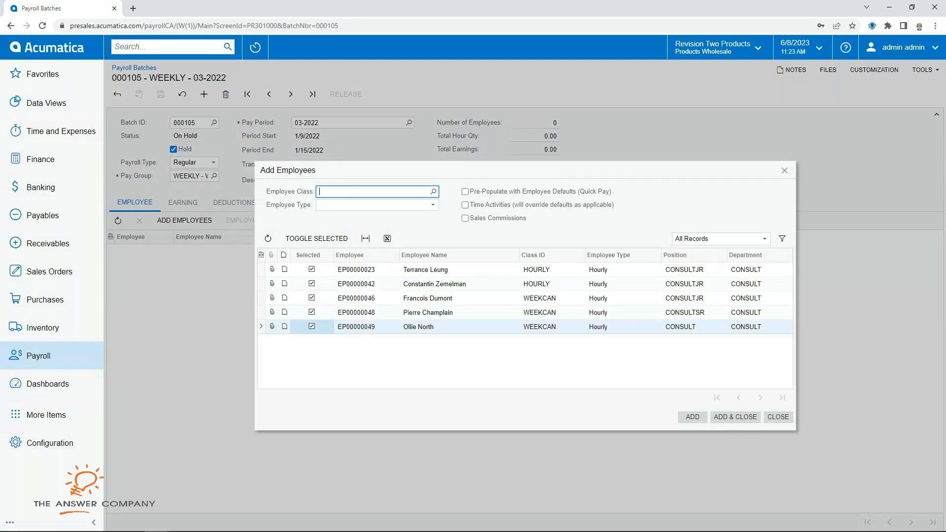
{"action": "left_click", "coordinate": [311, 270]}
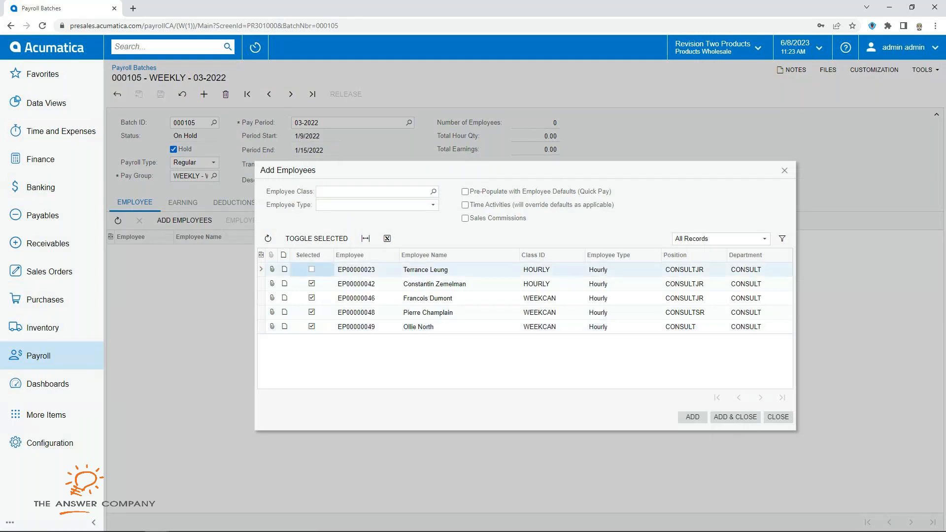
{"action": "left_click", "coordinate": [312, 284]}
{"action": "left_click", "coordinate": [311, 326]}
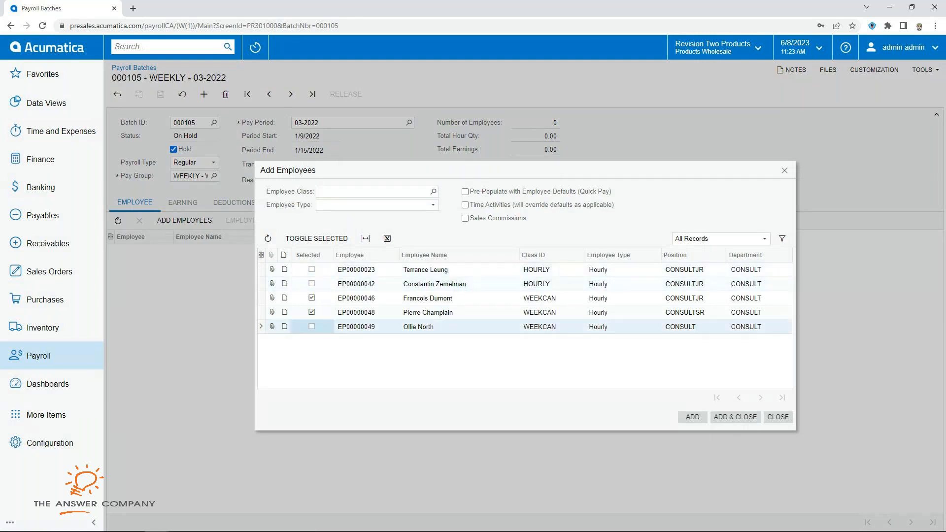
{"action": "left_click", "coordinate": [464, 192]}
{"action": "left_click", "coordinate": [735, 417]}
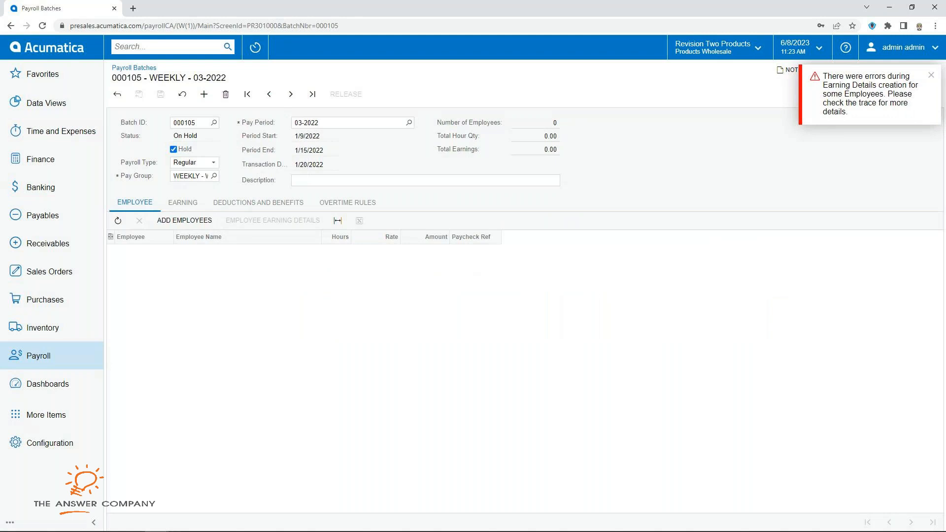
{"action": "left_click", "coordinate": [184, 220]}
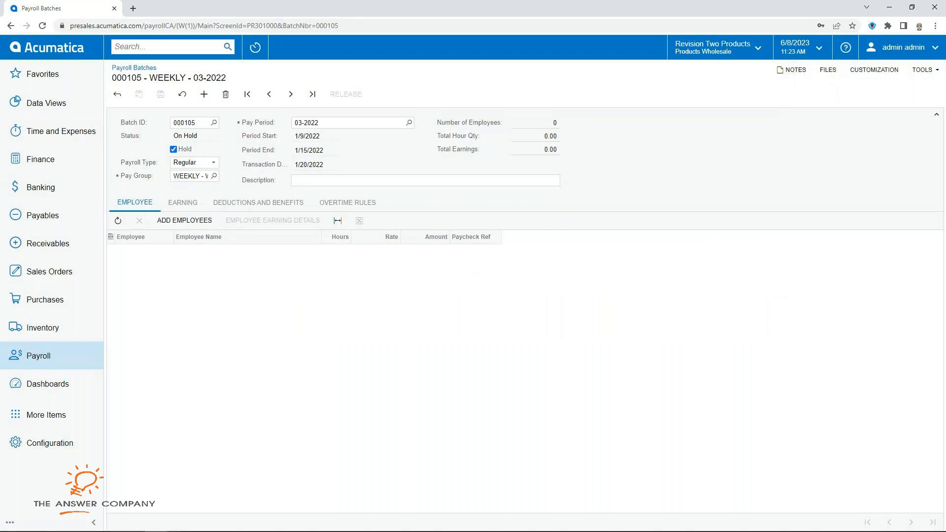
Step: Add only employee EP00000048 to batch 000105 and start loading earning records from a file
{"action": "left_click", "coordinate": [311, 270]}
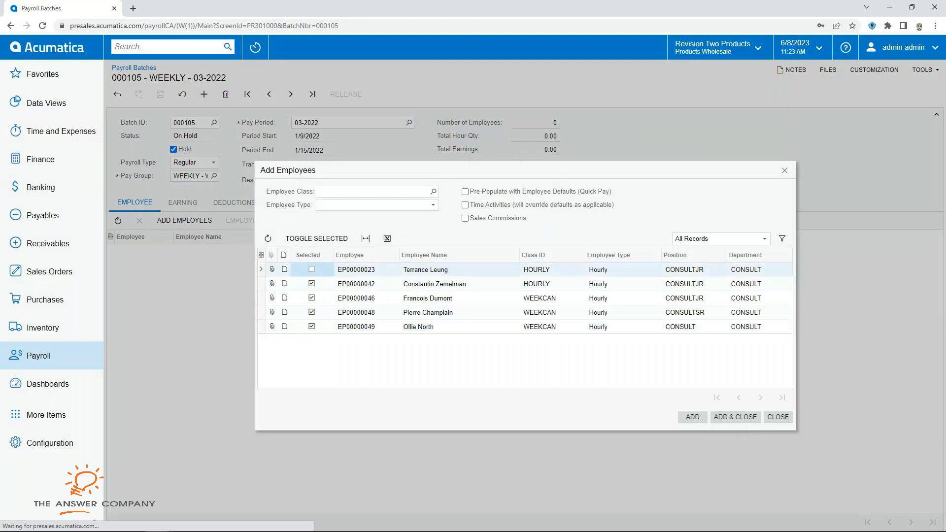
{"action": "left_click", "coordinate": [311, 284]}
{"action": "left_click", "coordinate": [311, 298]}
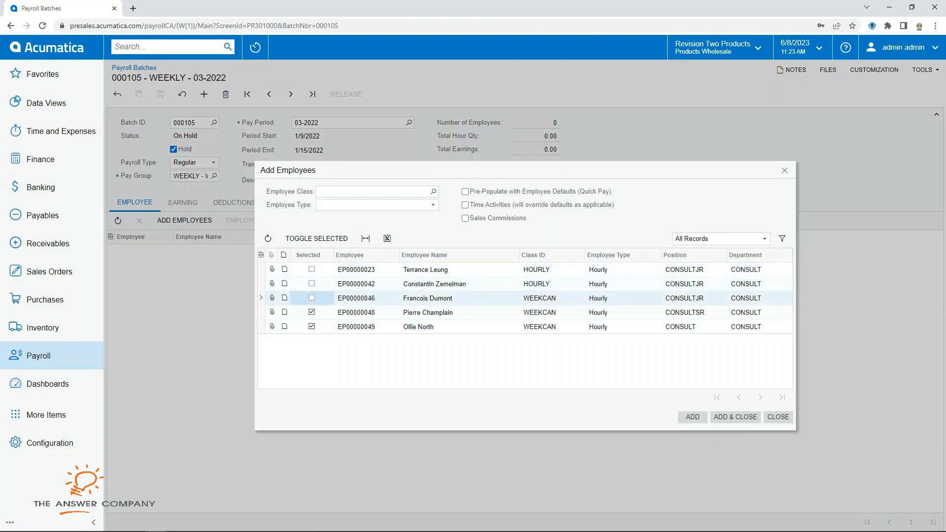
{"action": "left_click", "coordinate": [312, 327]}
{"action": "left_click", "coordinate": [735, 417]}
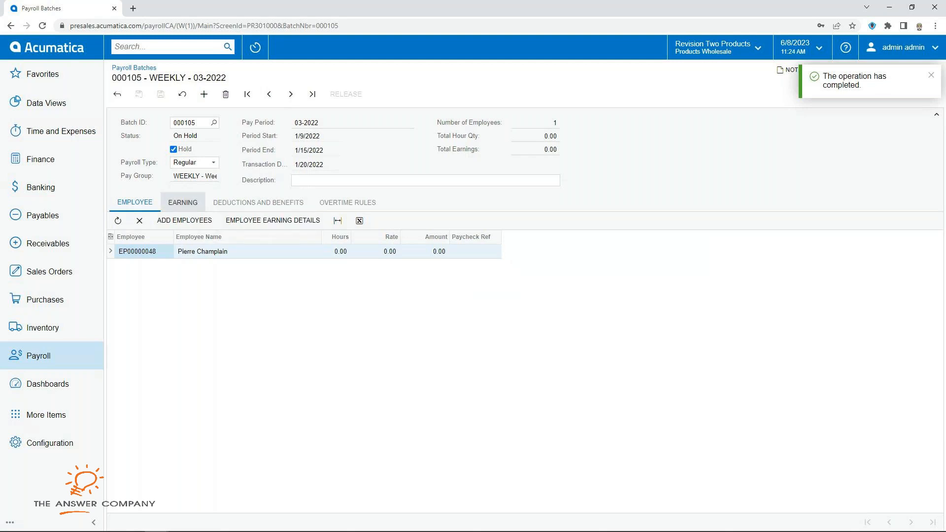
{"action": "left_click", "coordinate": [183, 203]}
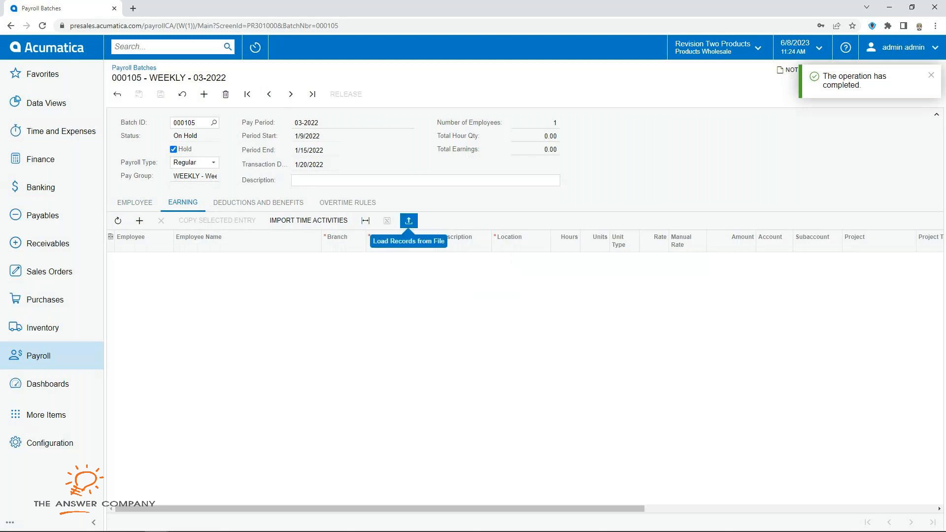
{"action": "left_click", "coordinate": [408, 221]}
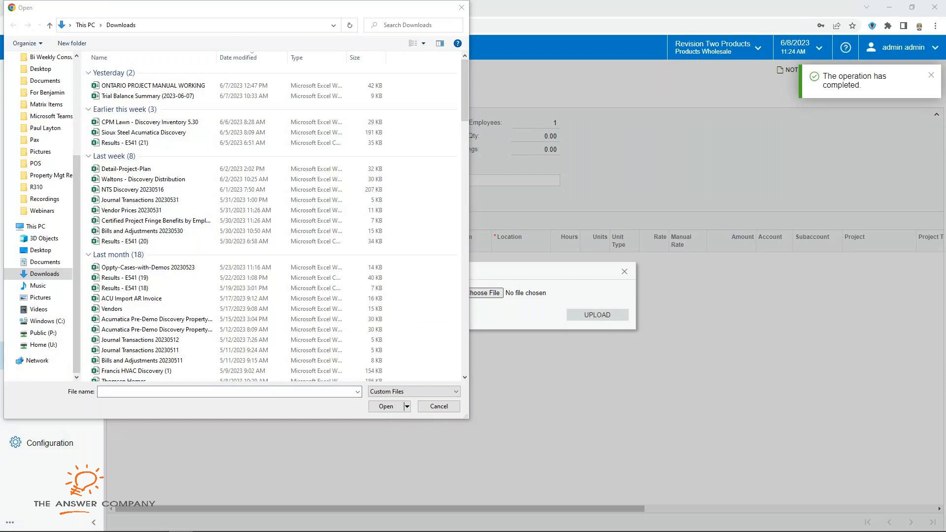
Step: Review the payroll spreadsheet's Employee, Date, Hours, Project, Task and Labor Item columns, then close it
{"action": "left_click_drag", "start_coordinate": [0, 60], "coordinate": [710, 41]}
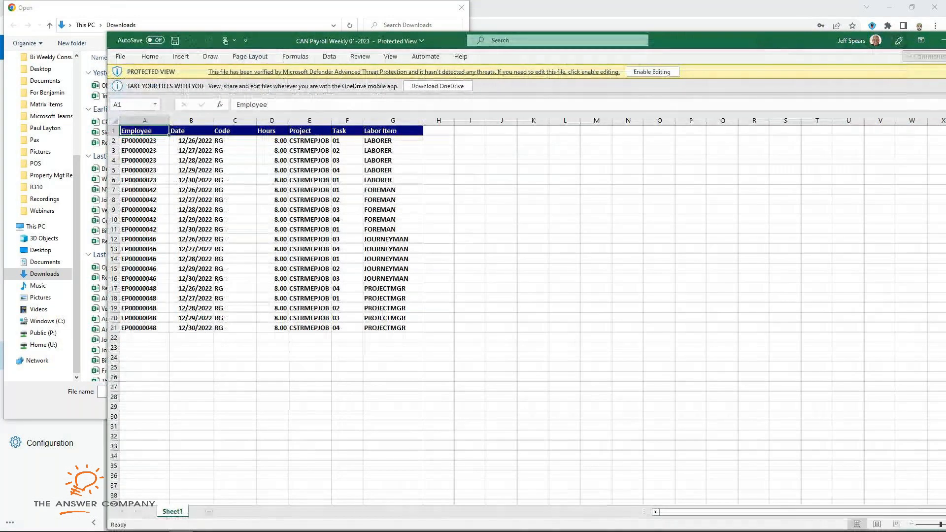
{"action": "left_click", "coordinate": [144, 120]}
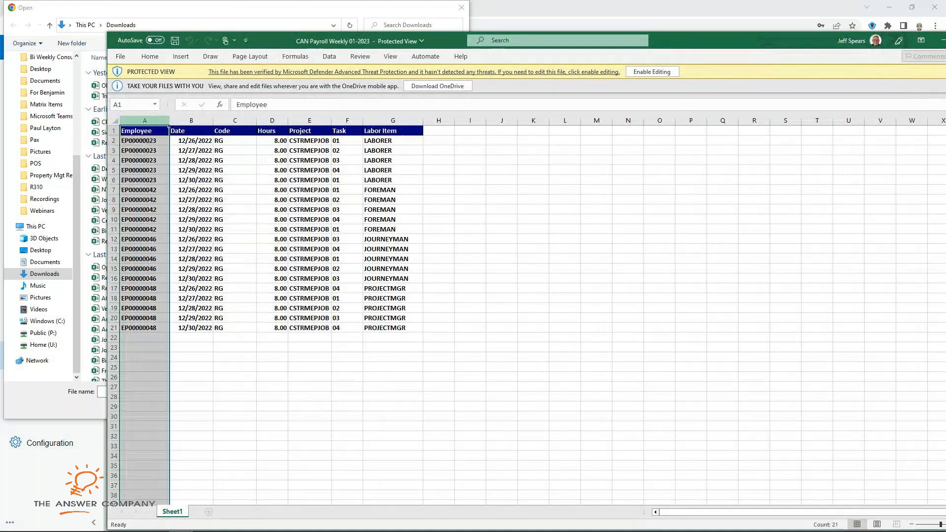
{"action": "left_click", "coordinate": [191, 120]}
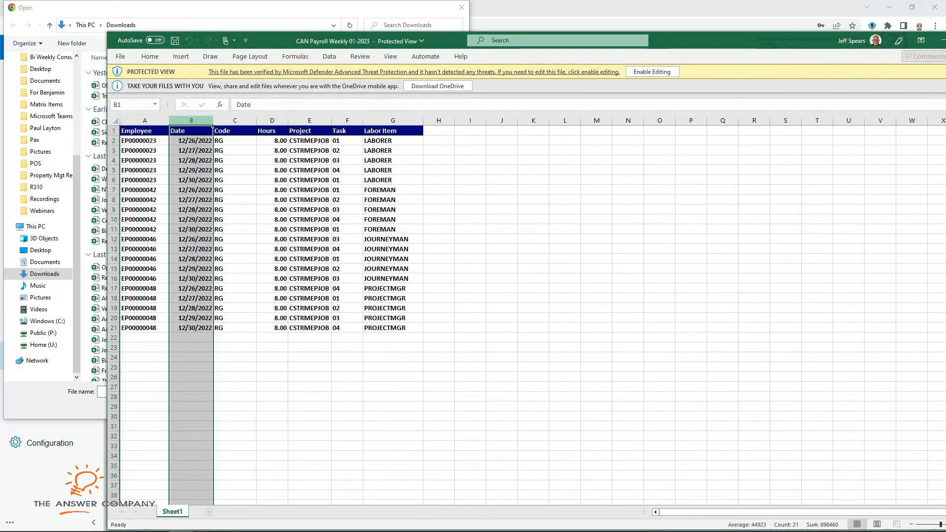
{"action": "left_click_drag", "start_coordinate": [272, 141], "coordinate": [272, 328]}
{"action": "left_click_drag", "start_coordinate": [310, 141], "coordinate": [348, 328]}
{"action": "left_click_drag", "start_coordinate": [392, 141], "coordinate": [393, 328]}
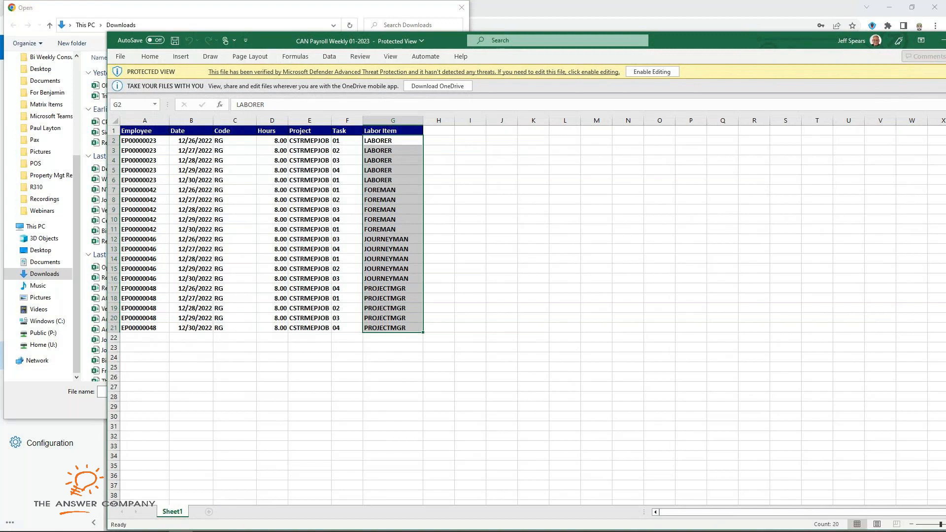
{"action": "left_click_drag", "start_coordinate": [446, 40], "coordinate": [409, 32]}
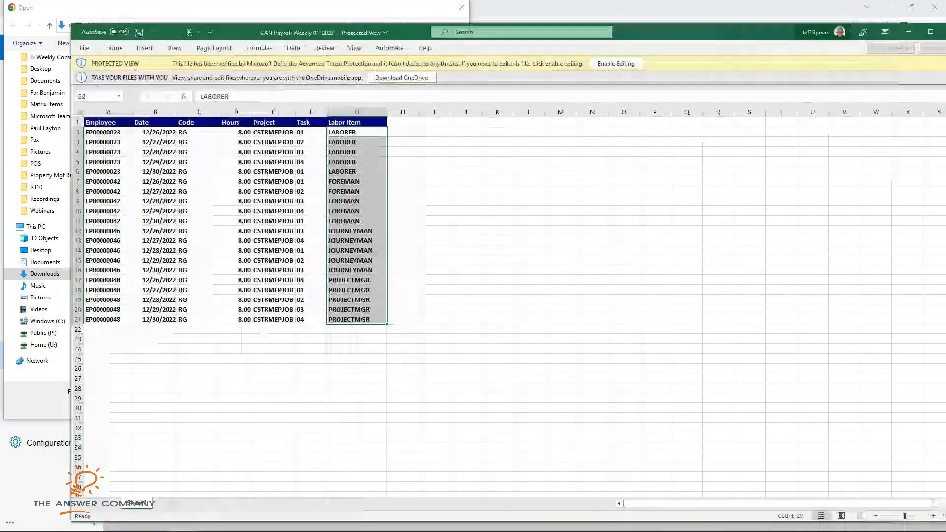
{"action": "left_click_drag", "start_coordinate": [409, 33], "coordinate": [322, 93]}
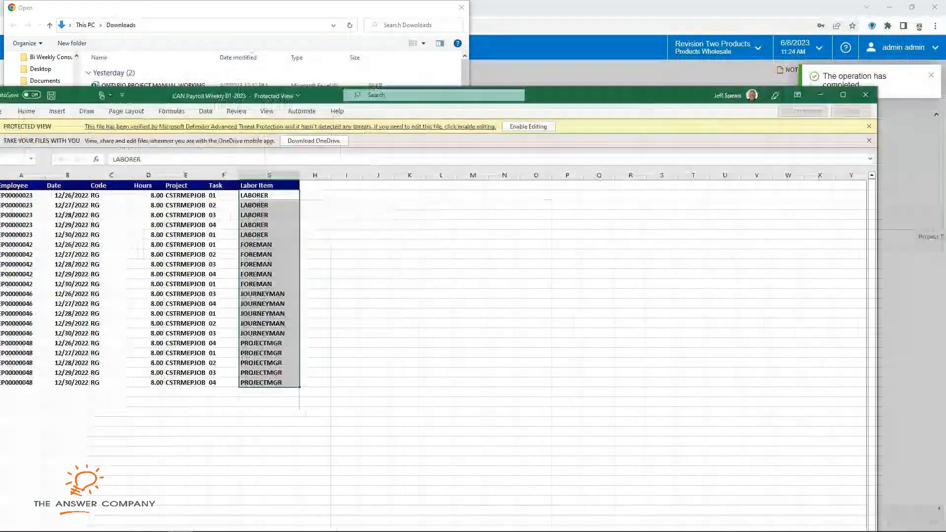
{"action": "left_click", "coordinate": [864, 93]}
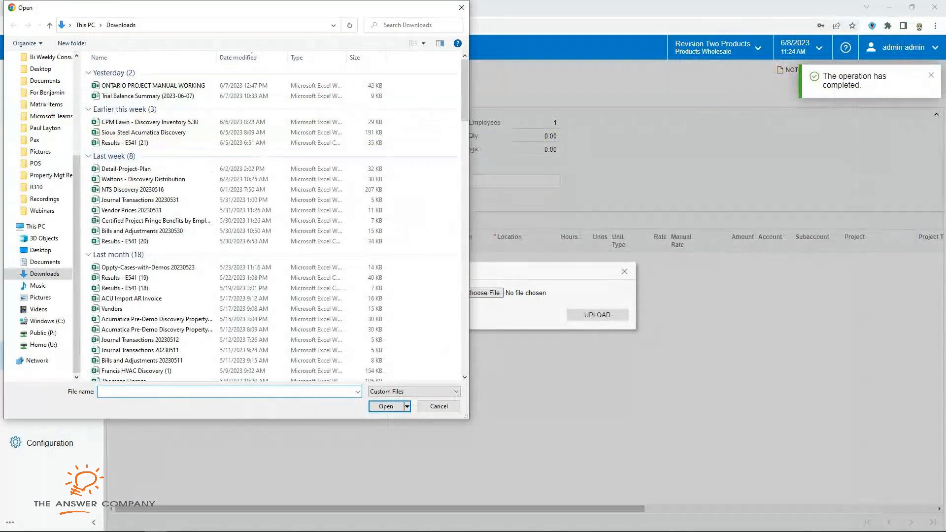
Step: Upload the CAN Payroll Weekly 01-2023 file from the Desktop, accepting the import settings
{"action": "left_click", "coordinate": [40, 250]}
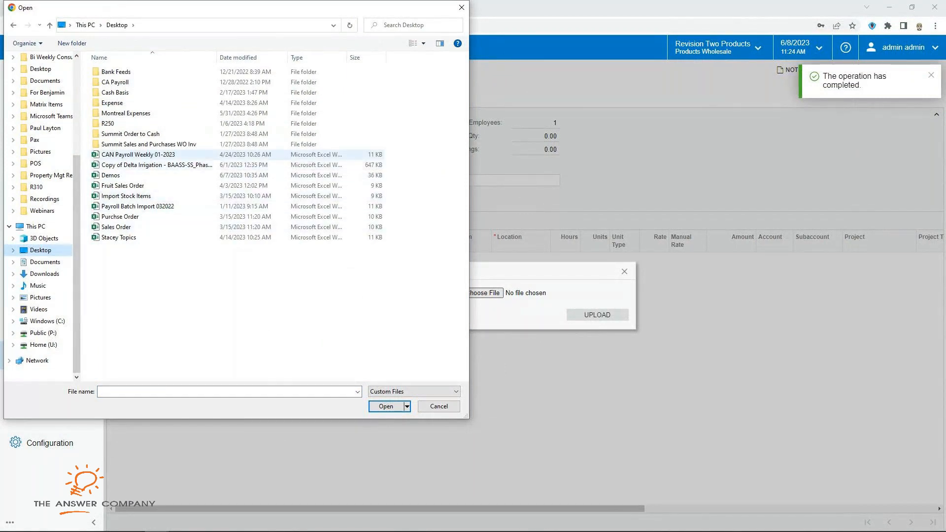
{"action": "left_click", "coordinate": [137, 155]}
{"action": "key", "text": "Return"}
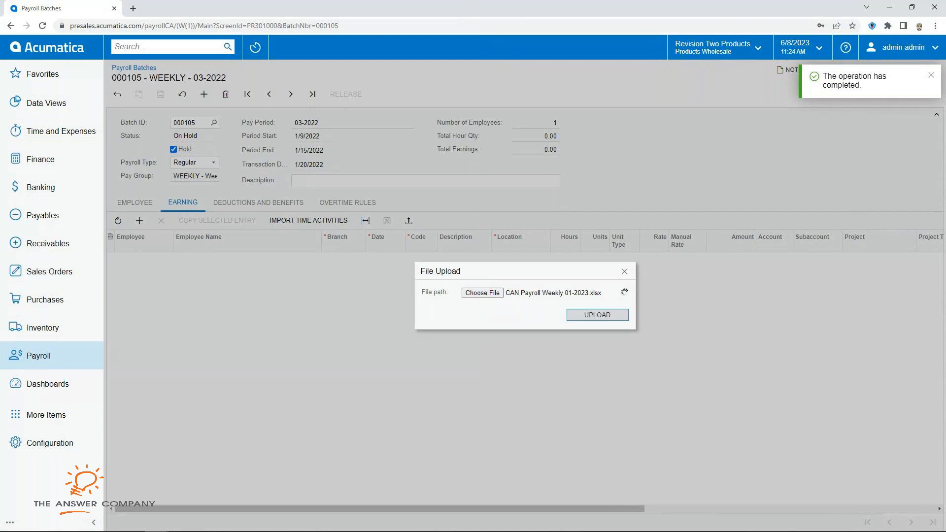
{"action": "key", "text": "Return"}
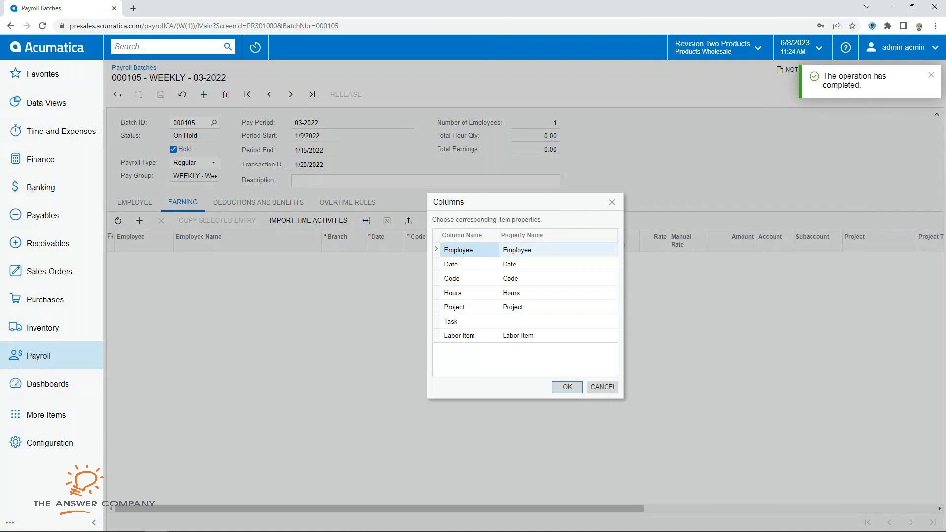
Step: Map the Task column to Project Task and run the import, loading 160.00 hours for four employees
{"action": "left_click", "coordinate": [557, 265]}
{"action": "left_click", "coordinate": [557, 322]}
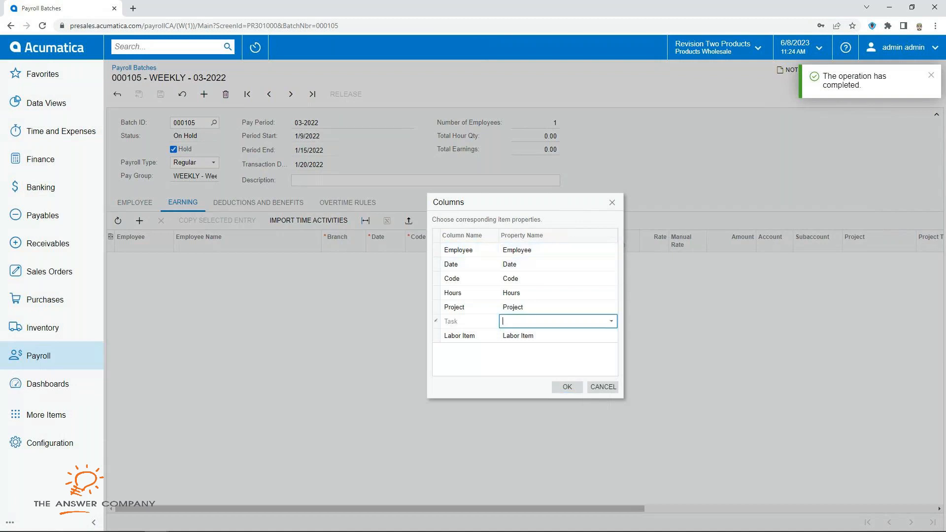
{"action": "left_click", "coordinate": [611, 321]}
{"action": "scroll", "coordinate": [554, 379], "scroll_direction": "down", "scroll_amount": 3}
{"action": "scroll", "coordinate": [554, 395], "scroll_direction": "down", "scroll_amount": 1}
{"action": "left_click", "coordinate": [542, 385]}
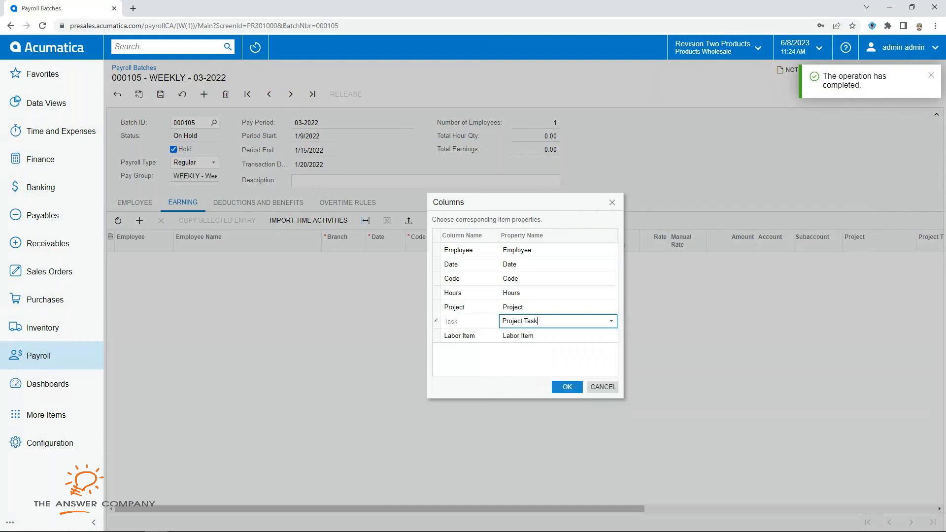
{"action": "left_click", "coordinate": [566, 387]}
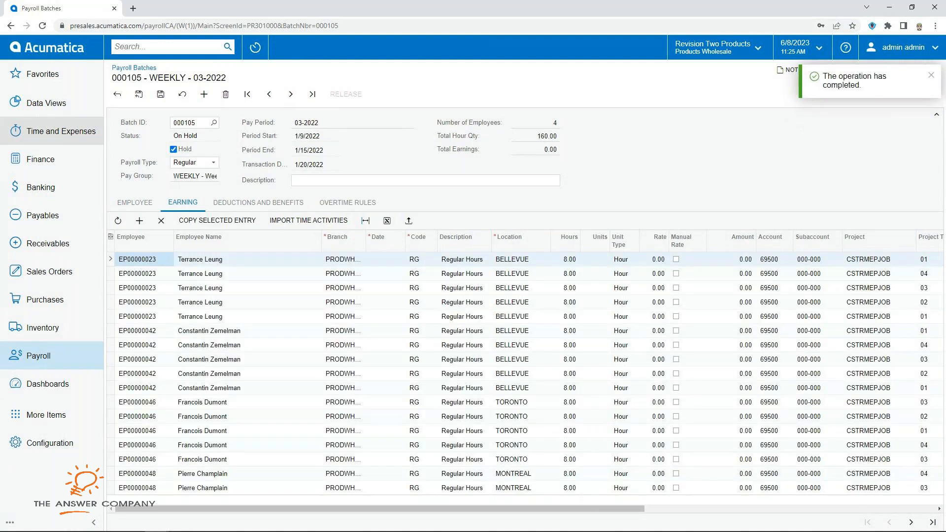
{"action": "left_click", "coordinate": [59, 131]}
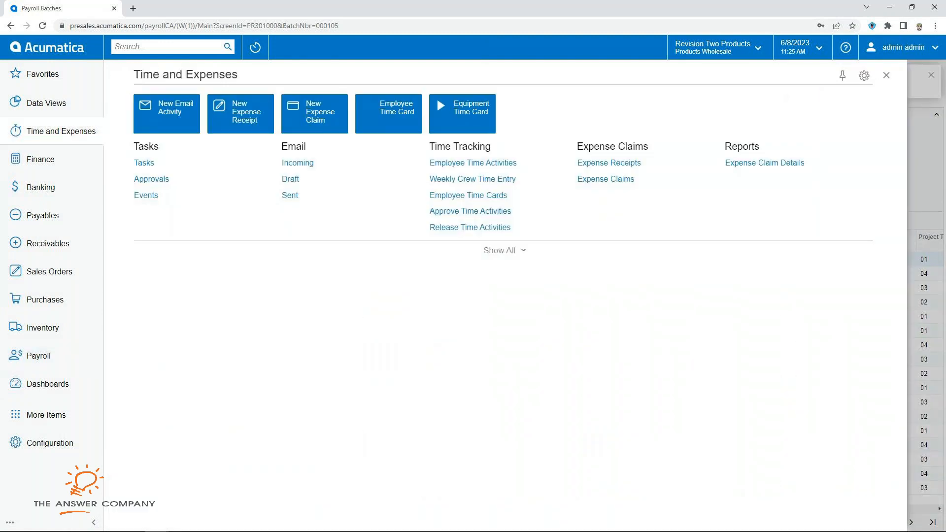
{"action": "left_click", "coordinate": [499, 250]}
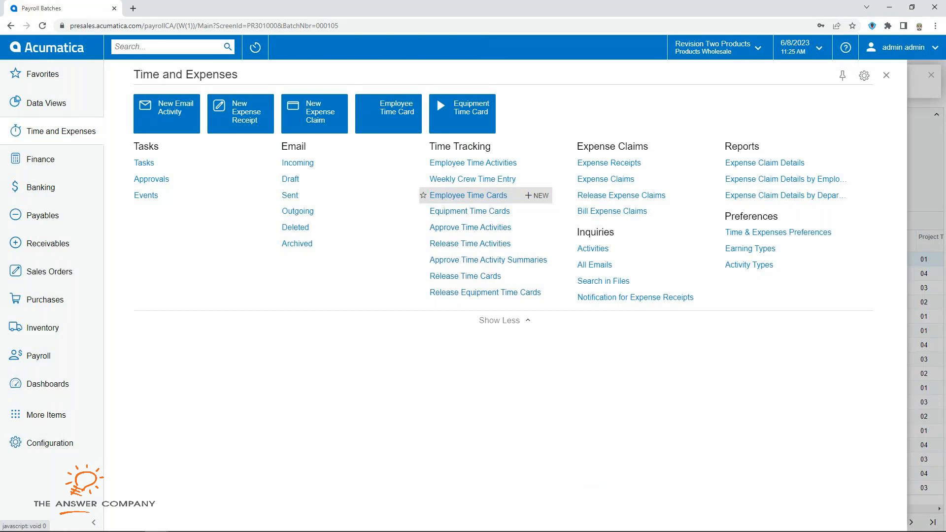
{"action": "left_click", "coordinate": [886, 75]}
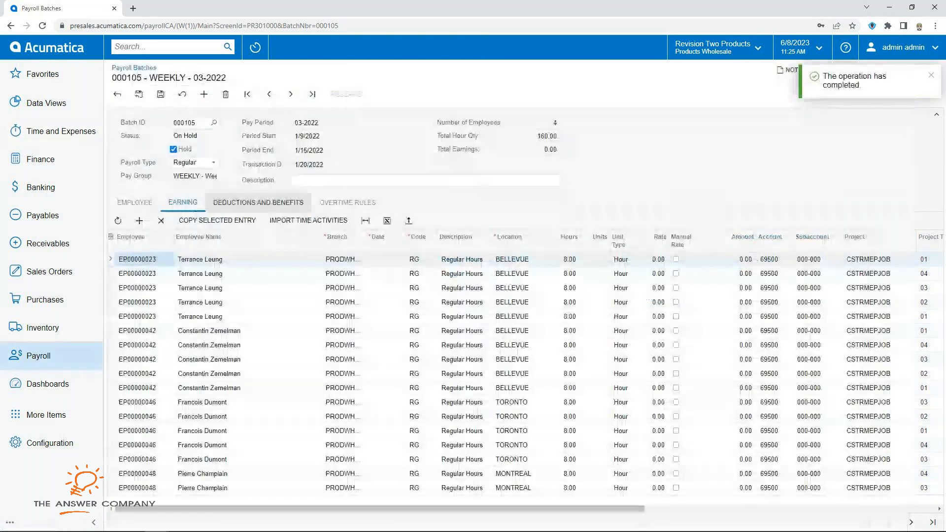
{"action": "left_click", "coordinate": [134, 203]}
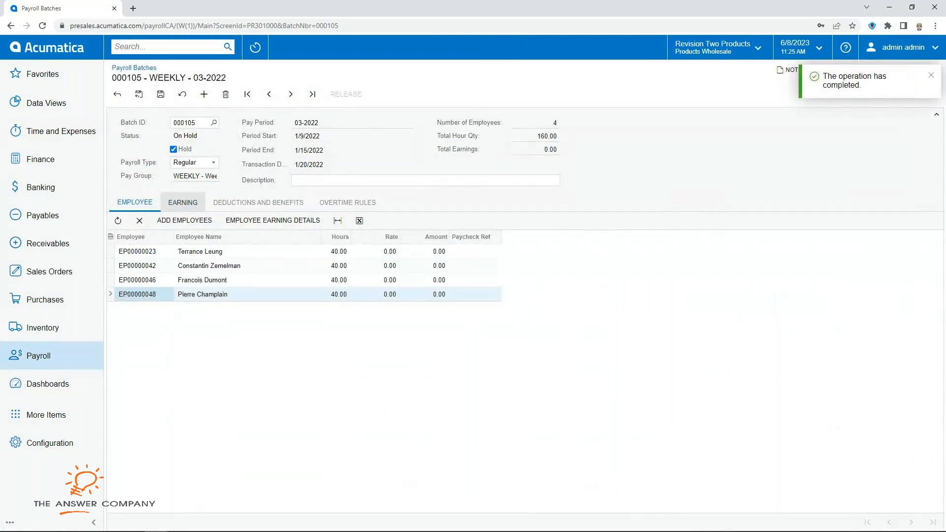
{"action": "left_click", "coordinate": [182, 203]}
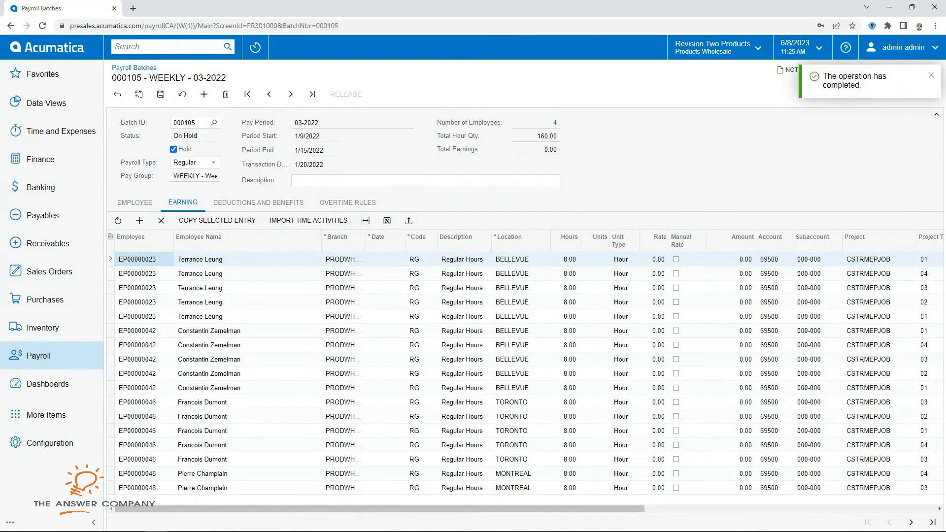
Step: Delete the first two employees' nine earning lines, save the batch and dismiss the date error
{"action": "left_click", "coordinate": [161, 220]}
{"action": "left_click", "coordinate": [161, 220]}
{"action": "left_click", "coordinate": [161, 220]}
{"action": "left_click", "coordinate": [161, 220]}
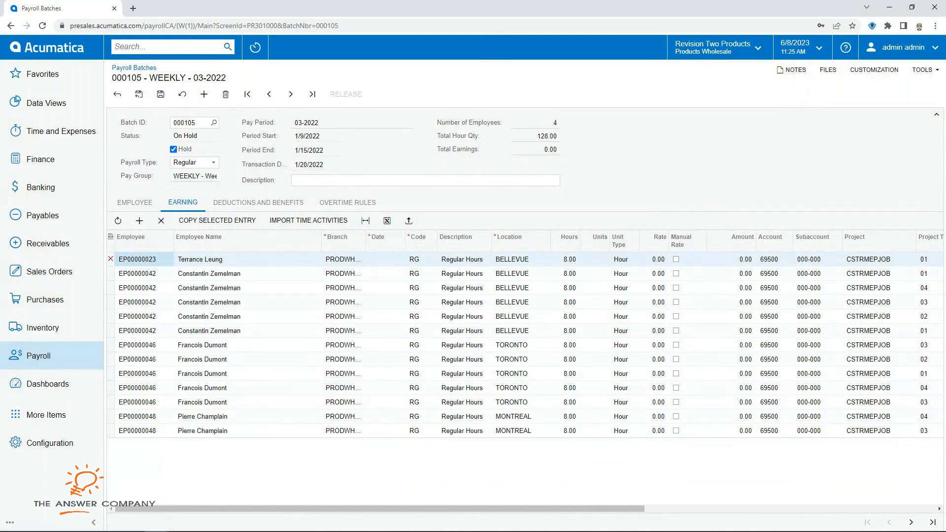
{"action": "left_click", "coordinate": [161, 220]}
{"action": "left_click", "coordinate": [161, 220]}
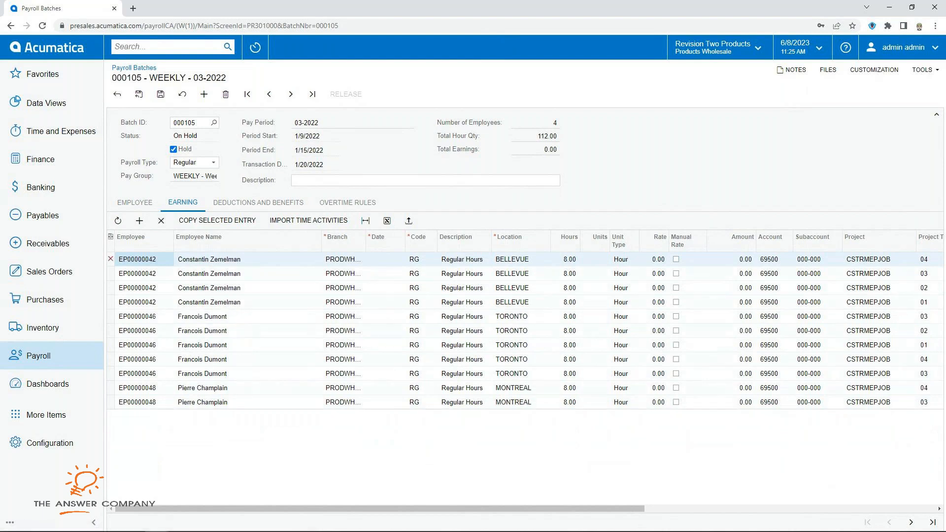
{"action": "left_click", "coordinate": [161, 220]}
{"action": "left_click", "coordinate": [161, 220]}
{"action": "left_click", "coordinate": [161, 220]}
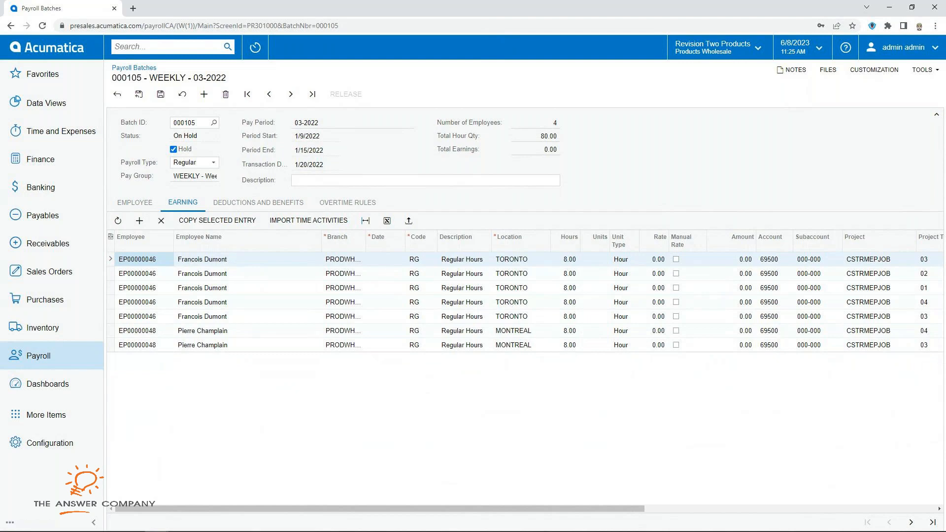
{"action": "left_click", "coordinate": [161, 94]}
{"action": "left_click", "coordinate": [560, 91]}
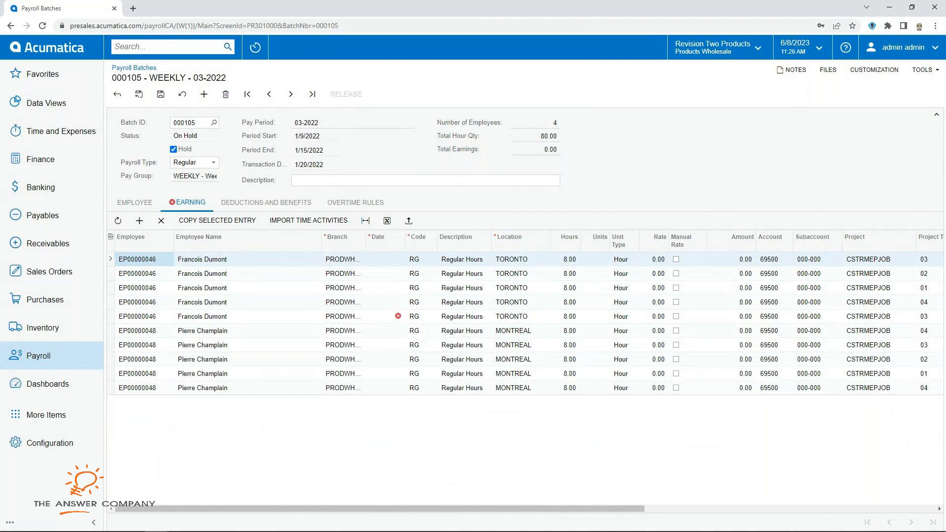
Step: Date the first employee's earning lines 1/9/2022 through 1/13/2022, correcting the mistyped 1/11 entry
{"action": "double_click", "coordinate": [386, 259]}
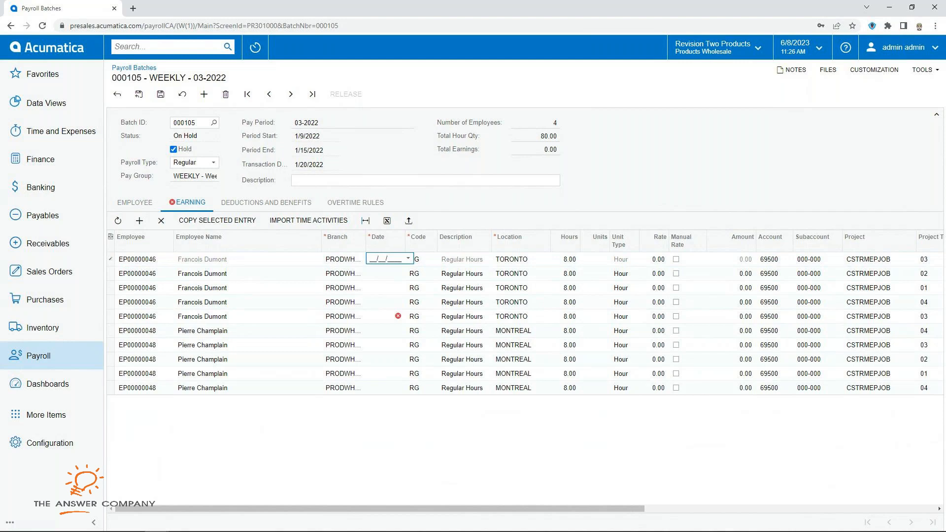
{"action": "type", "text": "0"}
{"action": "type", "text": "1/_9/"}
{"action": "type", "text": "2022"}
{"action": "key", "text": "Down"}
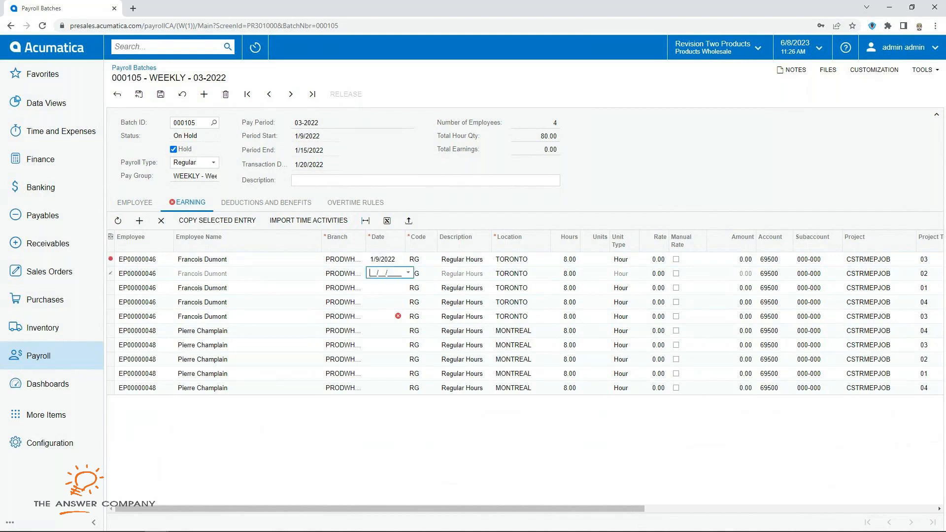
{"action": "type", "text": "01/10/2022"}
{"action": "key", "text": "Down"}
{"action": "type", "text": "10112022"}
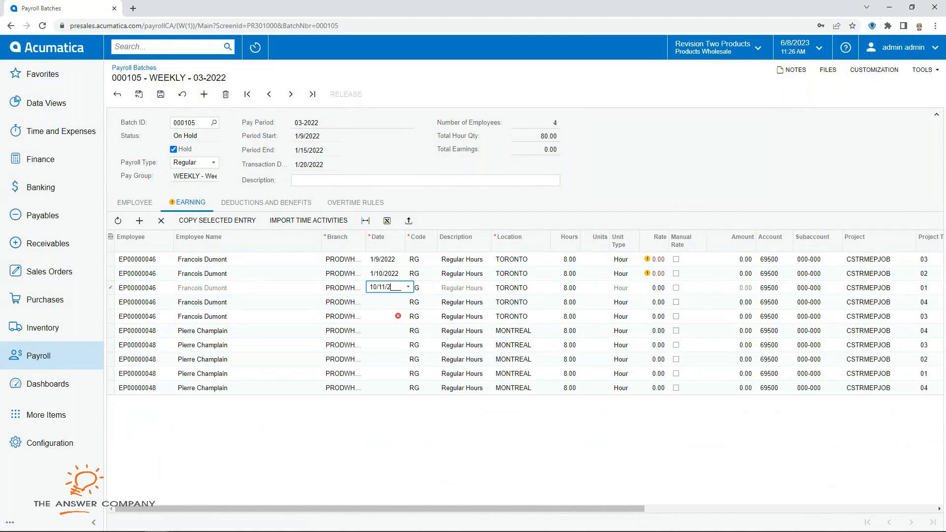
{"action": "key", "text": "Down"}
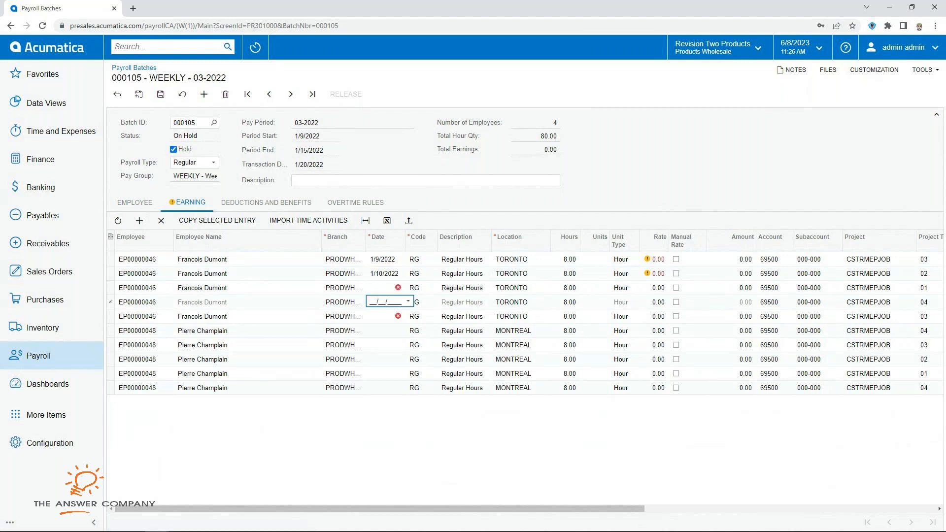
{"action": "key", "text": "Up"}
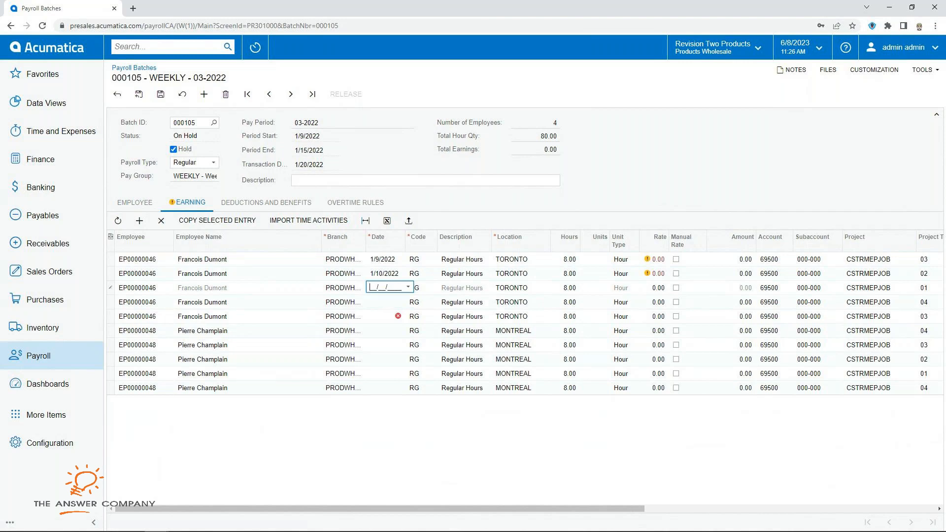
{"action": "type", "text": "01112022"}
{"action": "key", "text": "Down"}
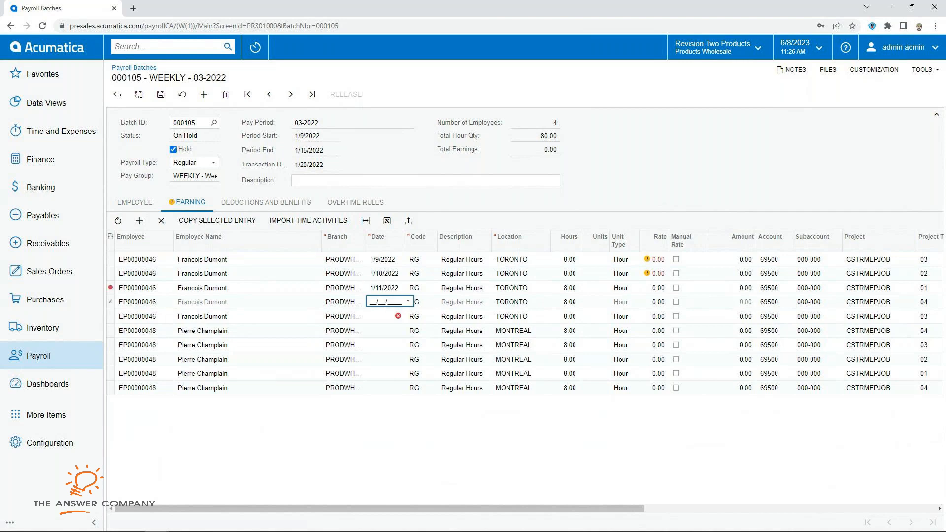
{"action": "type", "text": "01/12/2022"}
{"action": "key", "text": "Down"}
{"action": "type", "text": "1"}
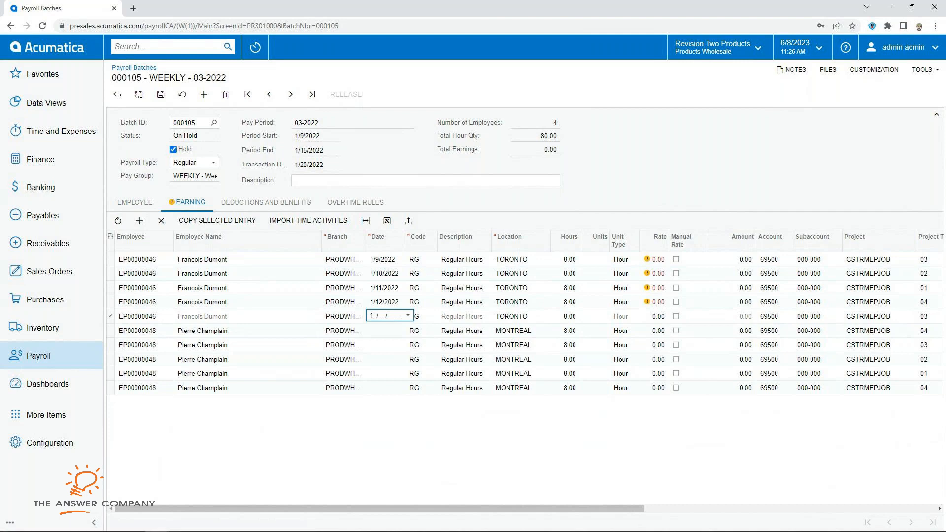
{"action": "type", "text": "01132022"}
{"action": "key", "text": "Down"}
Step: Date the second employee's lines 1/9/2022 through 1/13/2022 and save the batch
{"action": "type", "text": "01/09/202"}
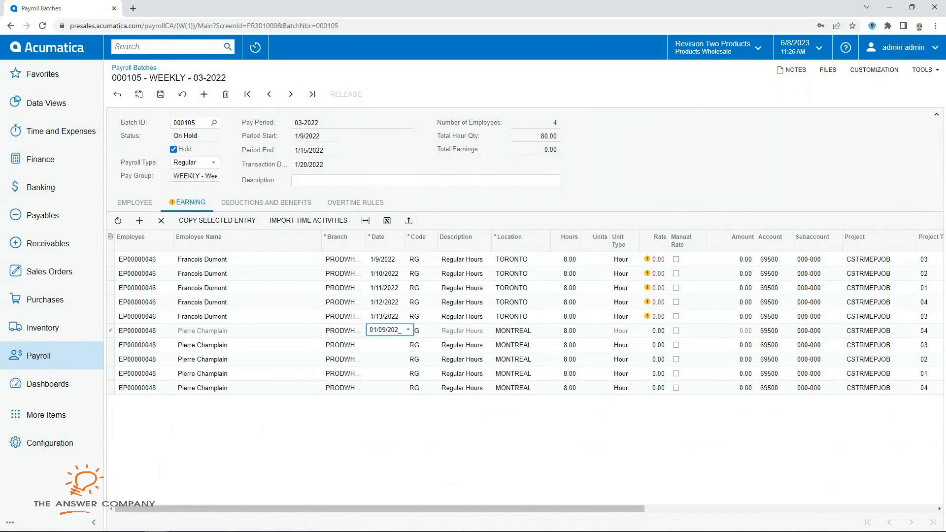
{"action": "type", "text": "2"}
{"action": "key", "text": "Down"}
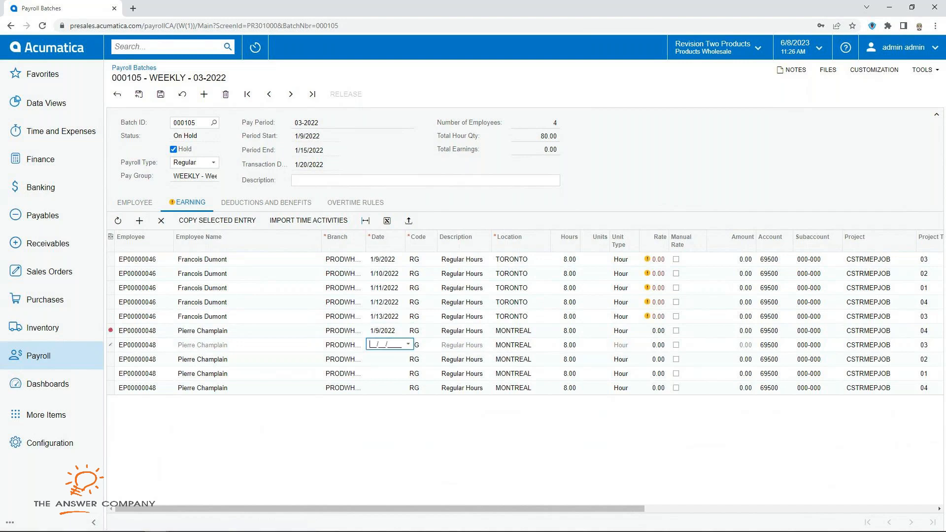
{"action": "type", "text": "01/10/2022"}
{"action": "key", "text": "Down"}
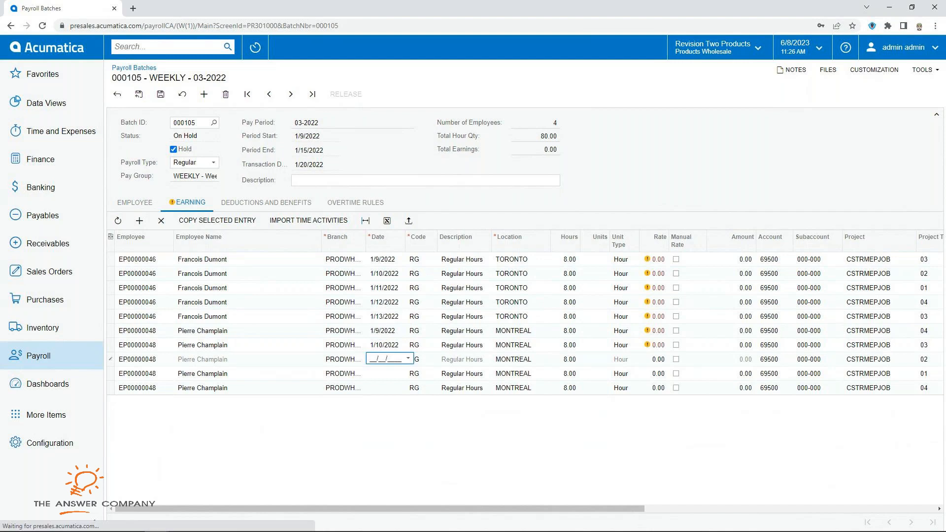
{"action": "type", "text": "01112022"}
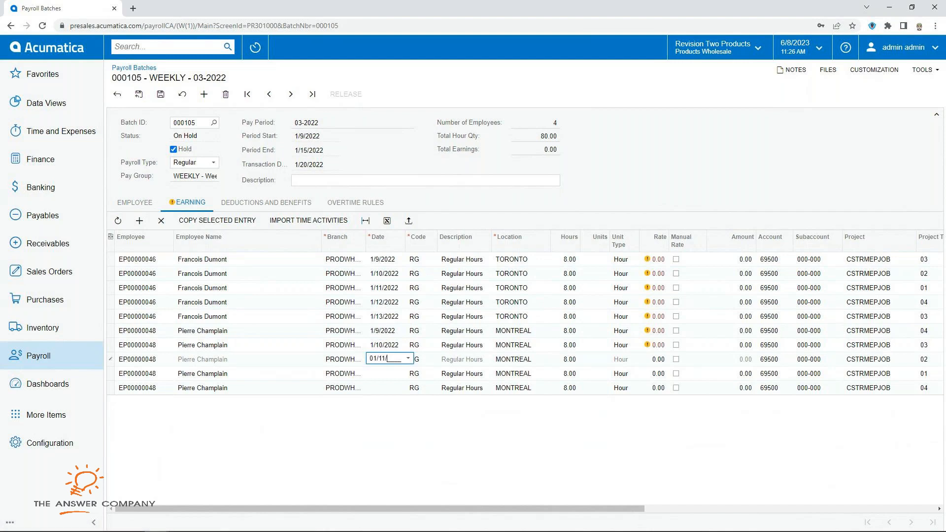
{"action": "key", "text": "Down"}
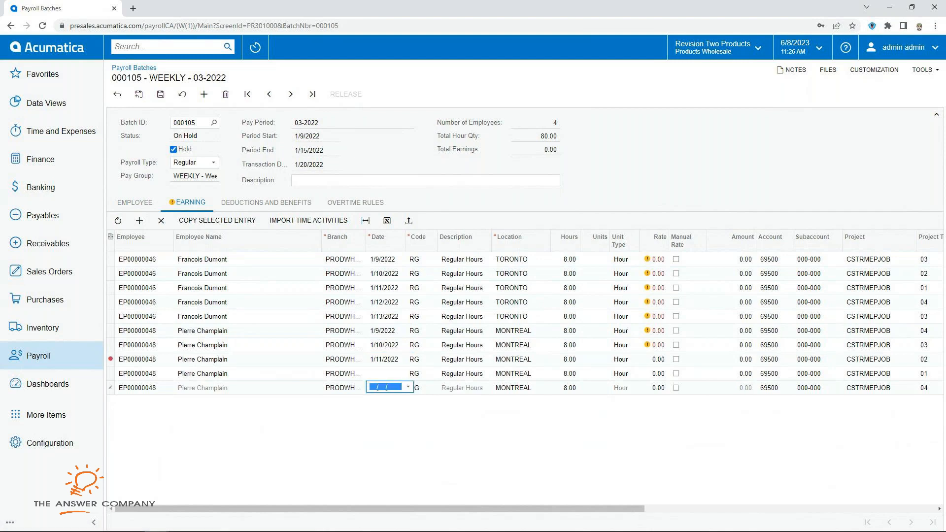
{"action": "type", "text": "01122022"}
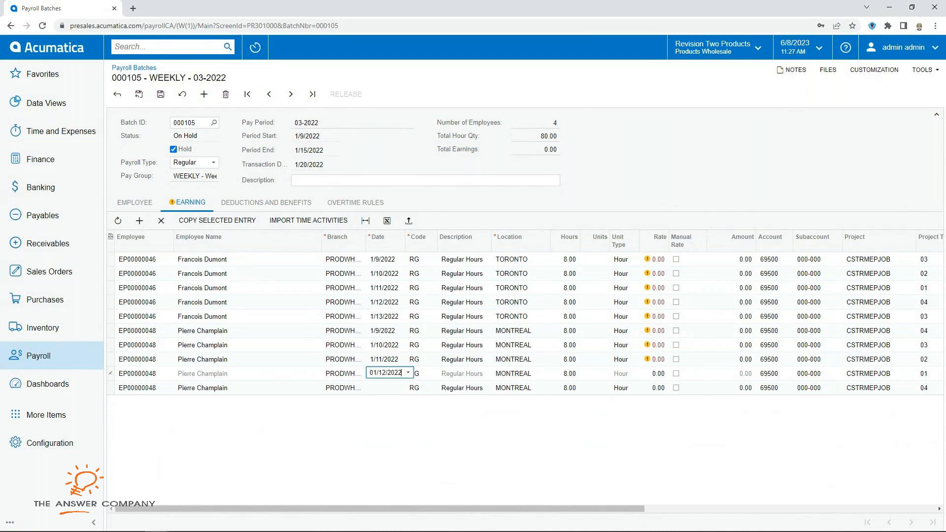
{"action": "key", "text": "Down"}
{"action": "type", "text": "01132022"}
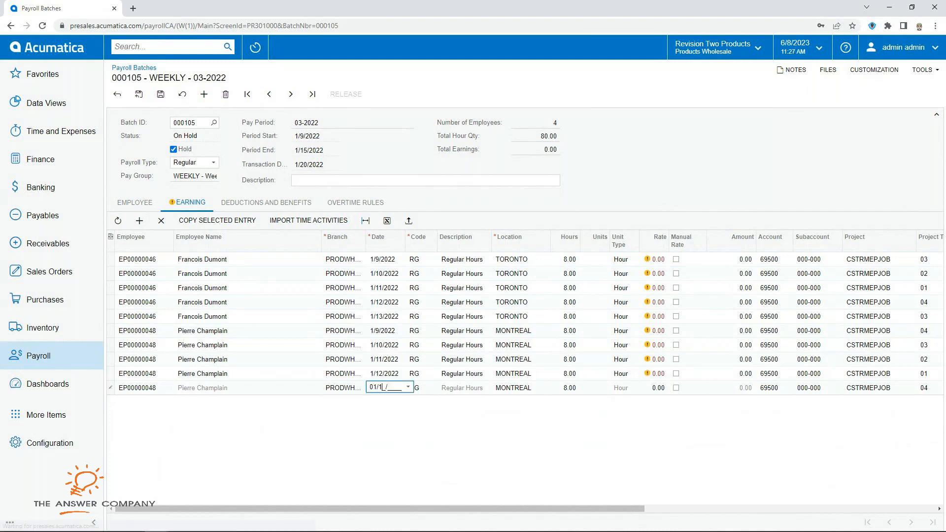
{"action": "key", "text": "Tab"}
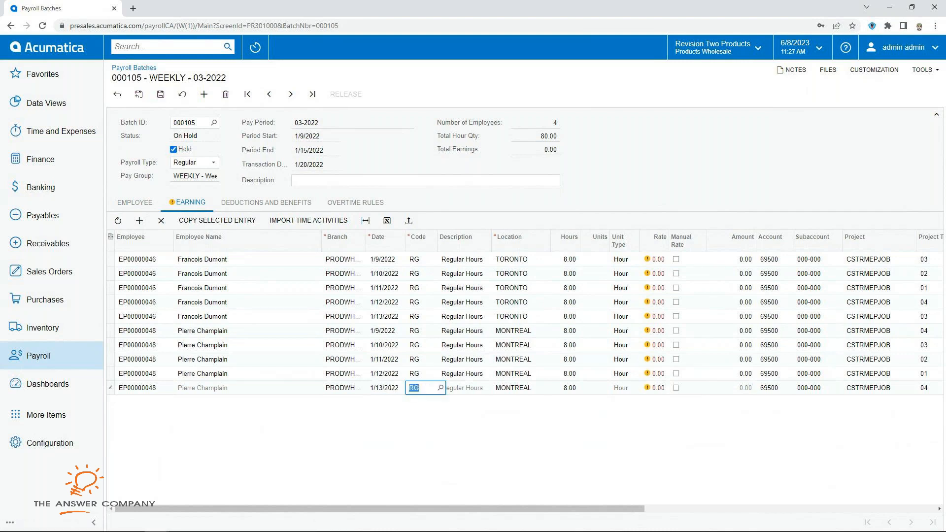
{"action": "key", "text": "ctrl+s"}
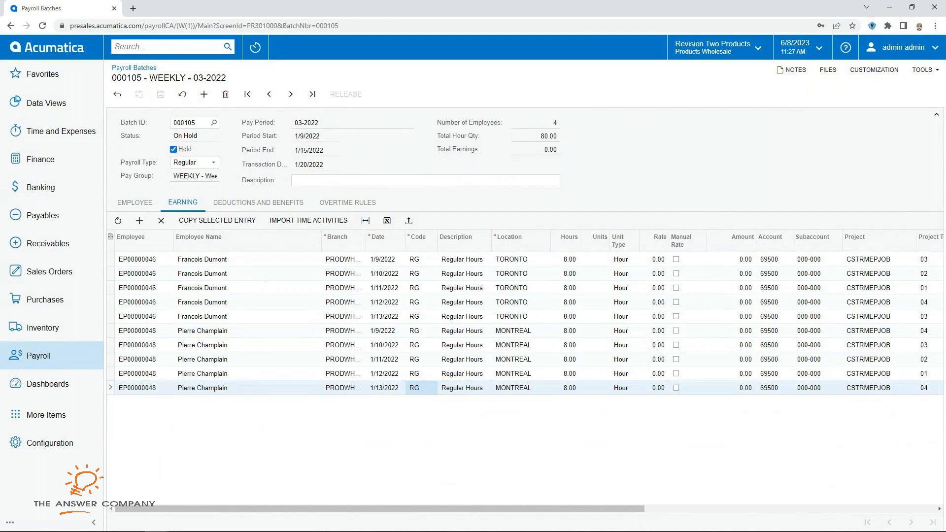
Step: Set a rate of 75 on each of the Montreal employee's earning lines
{"action": "left_click", "coordinate": [654, 259]}
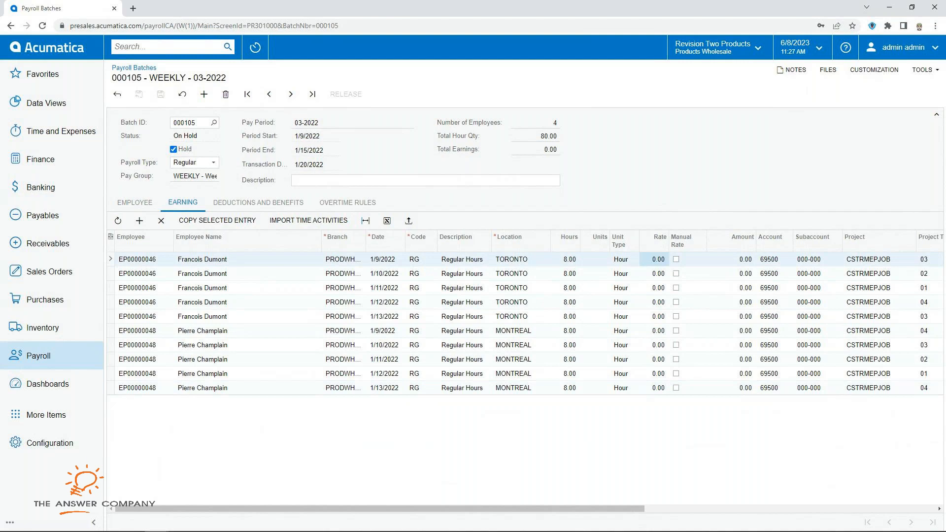
{"action": "double_click", "coordinate": [655, 330]}
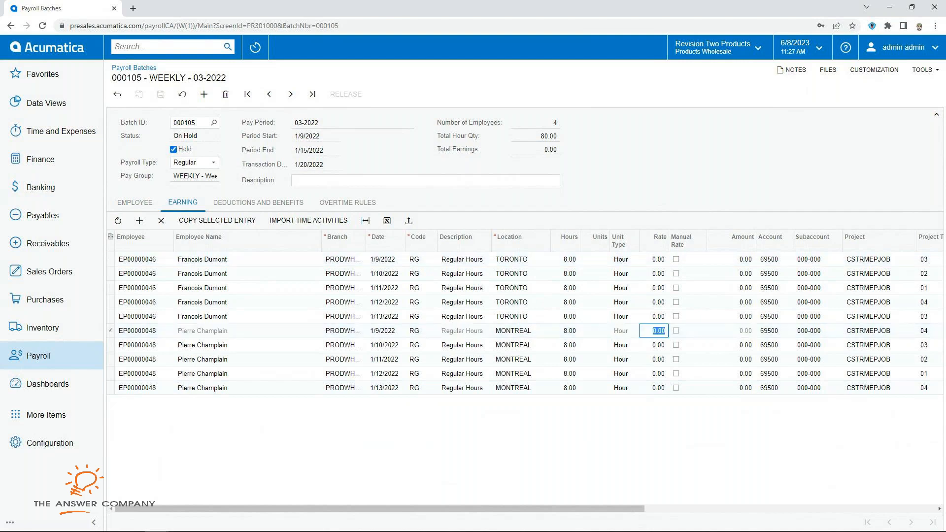
{"action": "type", "text": "75"}
{"action": "key", "text": "Down"}
{"action": "type", "text": "75"}
{"action": "key", "text": "Down"}
{"action": "type", "text": "75"}
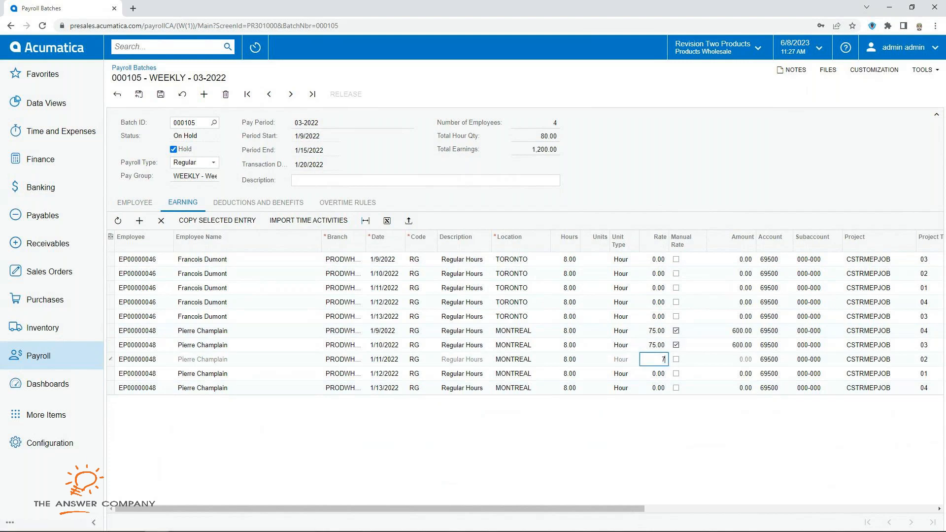
{"action": "key", "text": "Down"}
{"action": "type", "text": "75"}
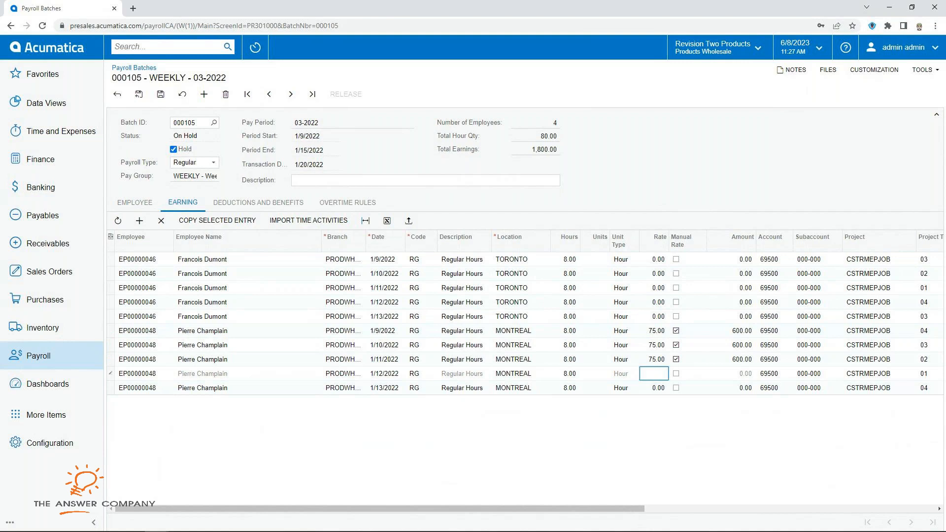
{"action": "key", "text": "Down"}
{"action": "type", "text": "5"}
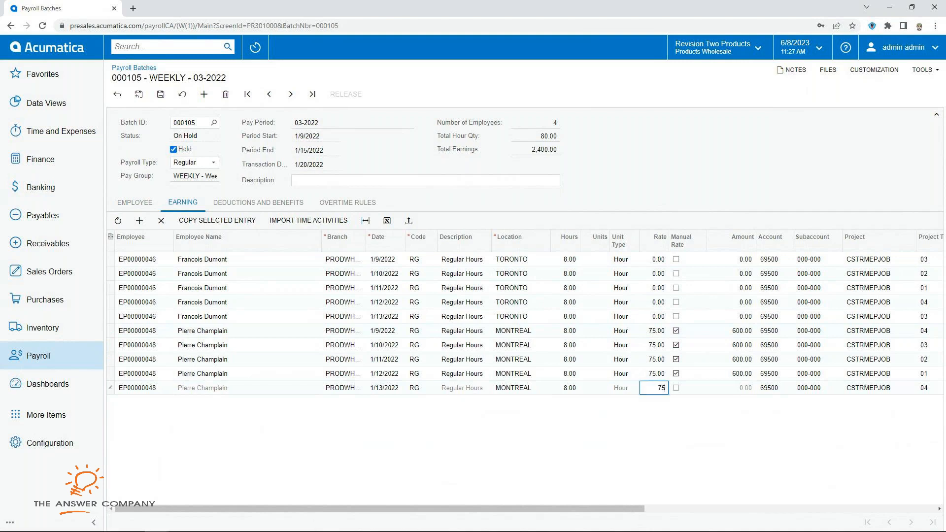
{"action": "key", "text": "Up"}
{"action": "key", "text": "Up"}
{"action": "key", "text": "Up"}
{"action": "key", "text": "Up"}
{"action": "key", "text": "Up"}
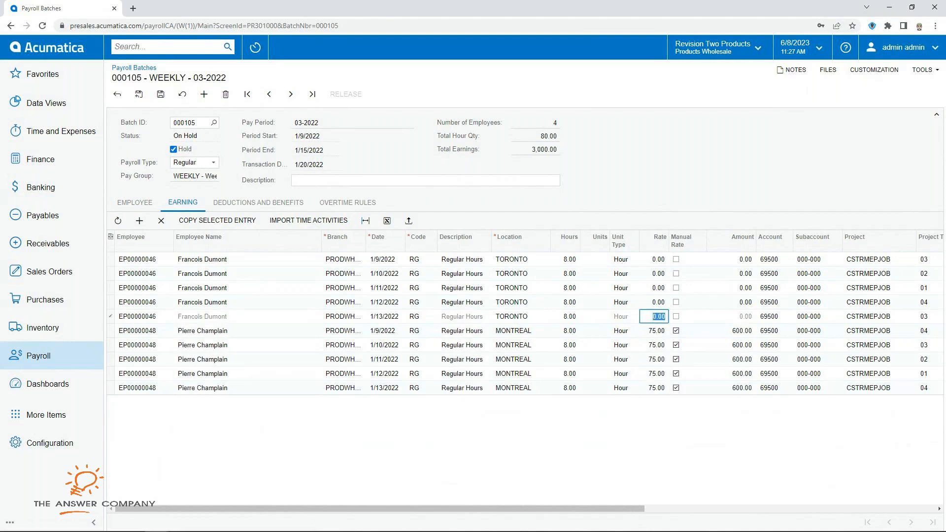
Step: Set a rate of 60 on each Toronto earning line and save, totalling 5,400.00 earnings
{"action": "type", "text": "60"}
{"action": "key", "text": "Up"}
{"action": "type", "text": "60"}
{"action": "key", "text": "Up"}
{"action": "key", "text": "6"}
{"action": "key", "text": "0"}
{"action": "key", "text": "Up"}
{"action": "type", "text": "60"}
{"action": "key", "text": "Up"}
{"action": "type", "text": "60"}
{"action": "key", "text": "Down"}
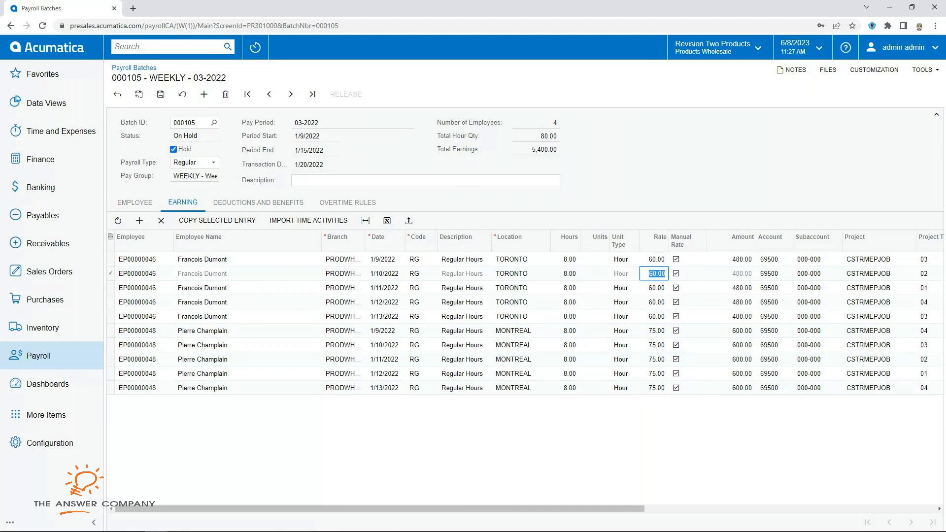
{"action": "key", "text": "ctrl+s"}
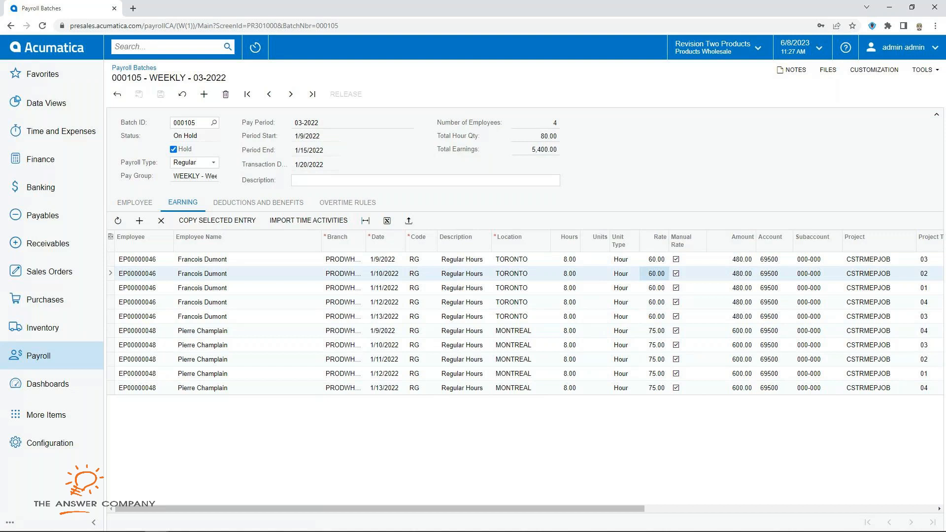
Step: Clear Hold and release batch 000105, creating paychecks REG 000548–000551
{"action": "left_click", "coordinate": [174, 149]}
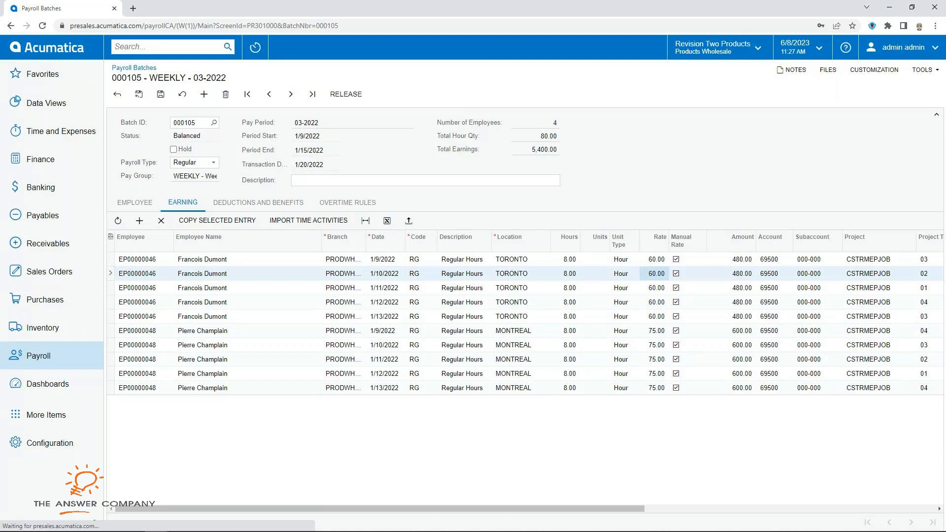
{"action": "left_click", "coordinate": [135, 202]}
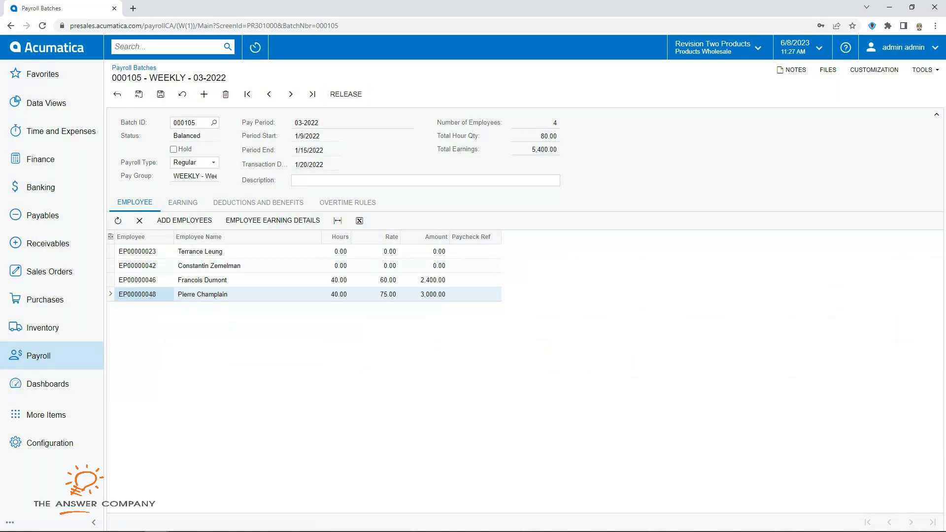
{"action": "left_click", "coordinate": [346, 94]}
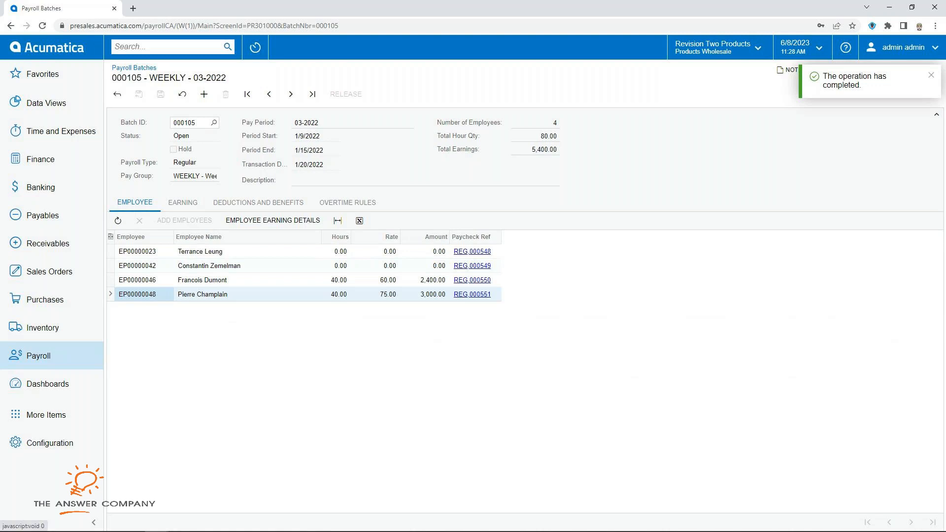
{"action": "left_click", "coordinate": [38, 356]}
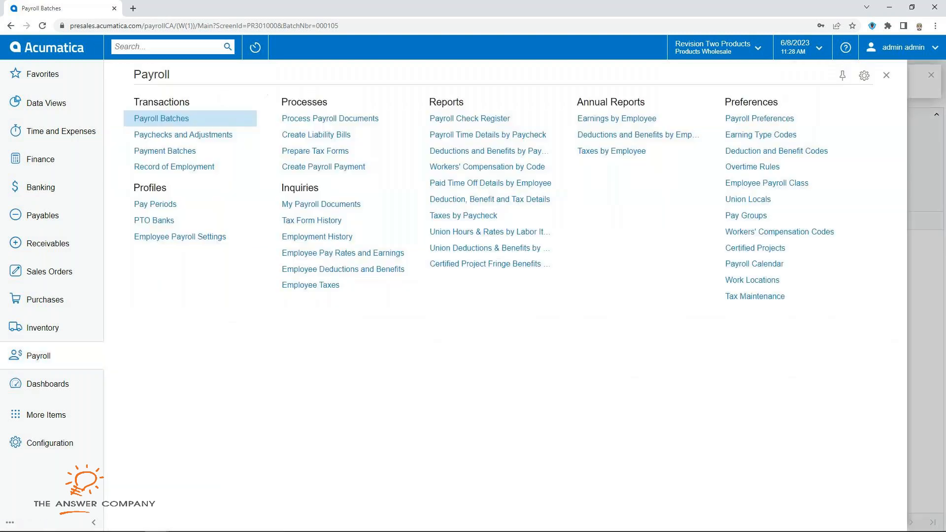
Step: Inspect paychecks 000548–000551 pending calculation in Paychecks and Adjustments, then go to Process Payroll Documents
{"action": "left_click", "coordinate": [175, 135]}
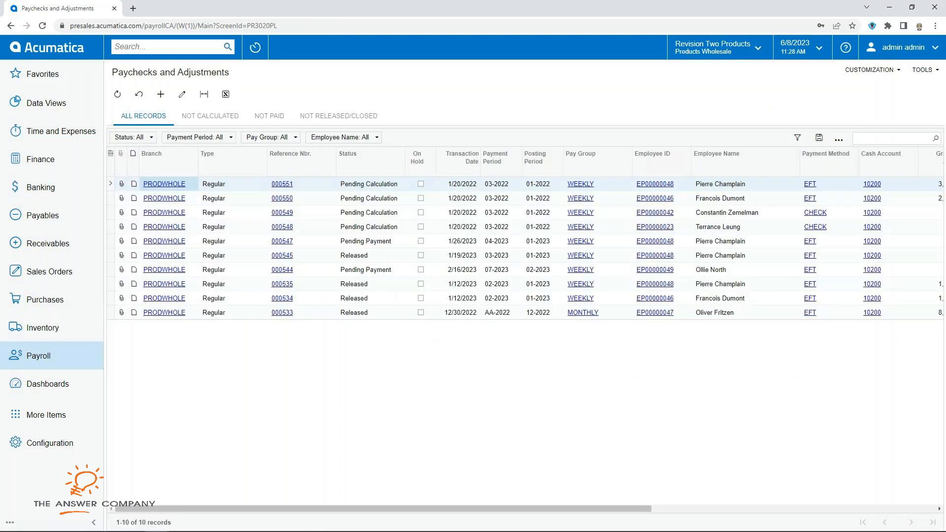
{"action": "left_click", "coordinate": [370, 227]}
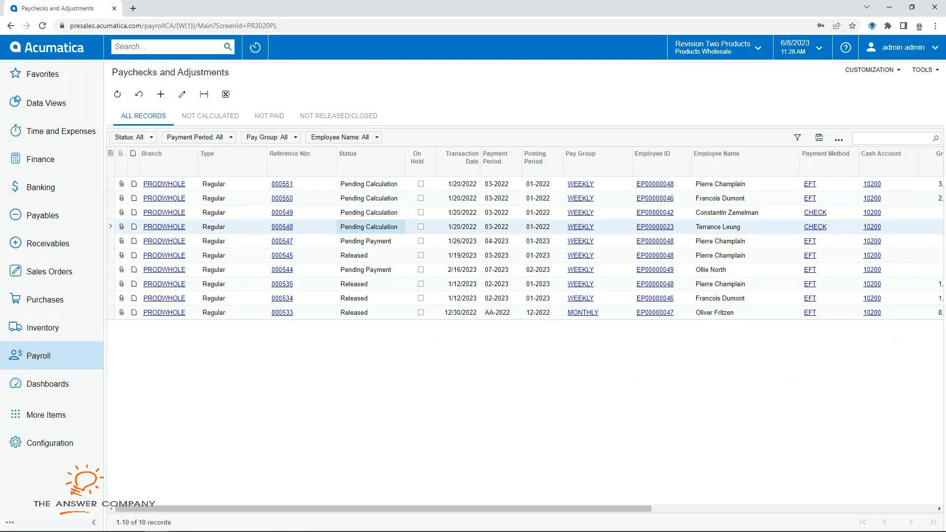
{"action": "left_click", "coordinate": [744, 242]}
{"action": "left_click", "coordinate": [745, 199]}
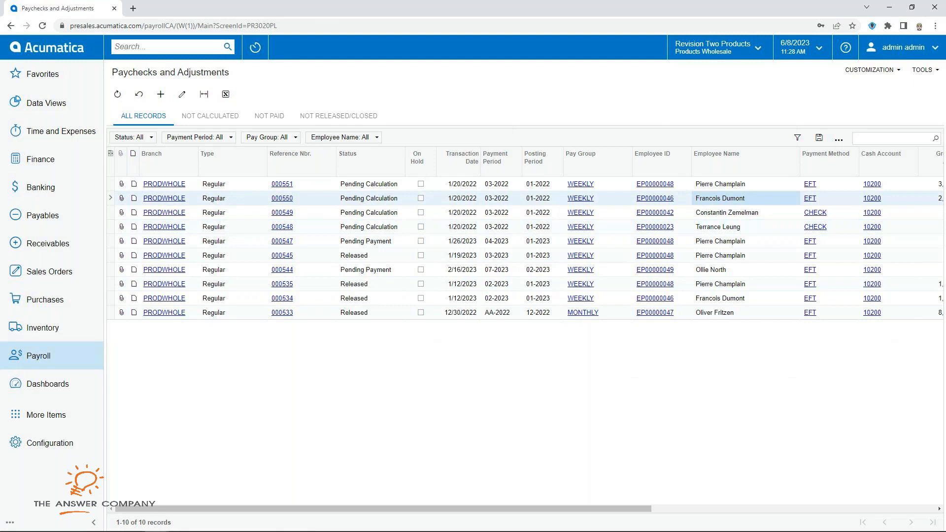
{"action": "left_click", "coordinate": [371, 184]}
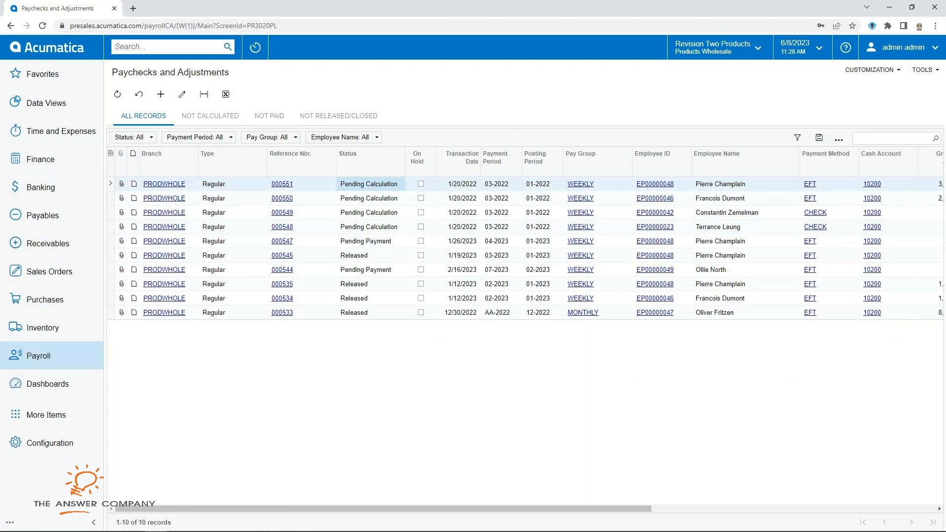
{"action": "left_click", "coordinate": [371, 227]}
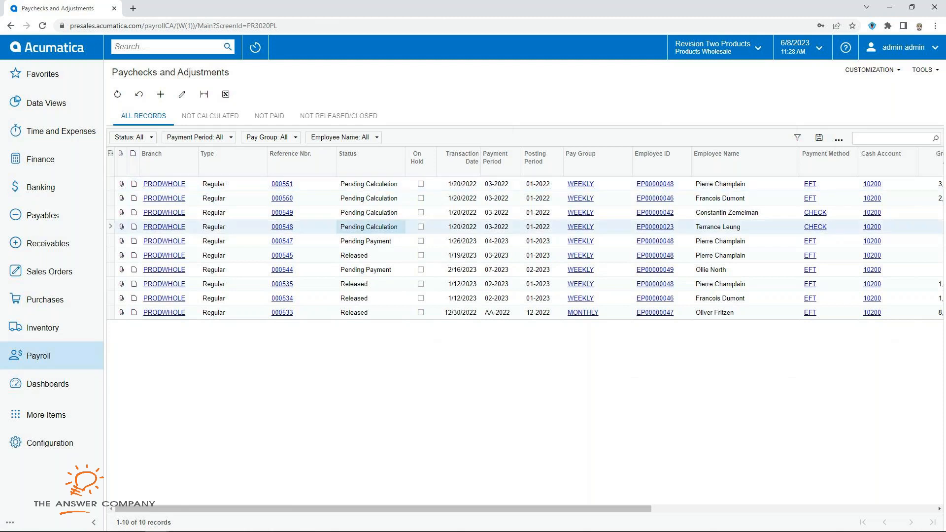
{"action": "left_click", "coordinate": [38, 356]}
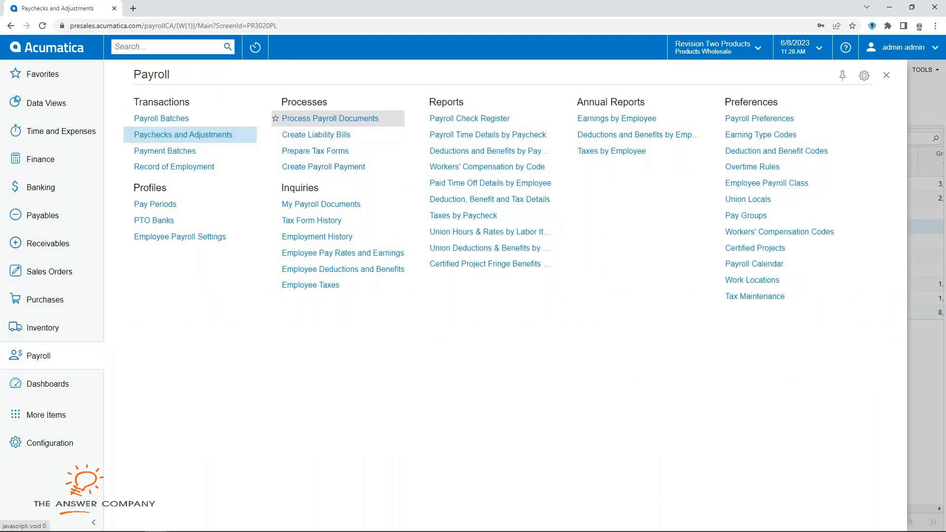
{"action": "left_click", "coordinate": [330, 119]}
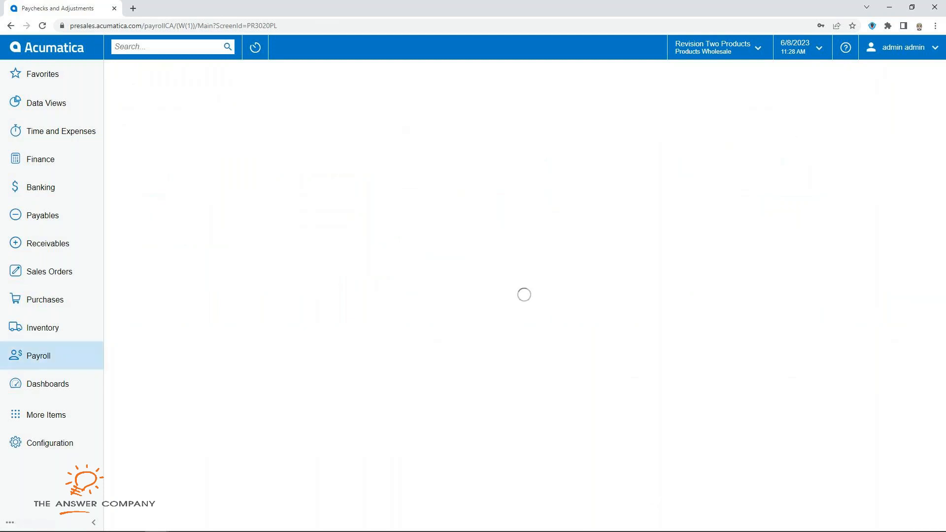
Step: Set the processing action to Calculate to list the pending paychecks
{"action": "left_click", "coordinate": [248, 123]}
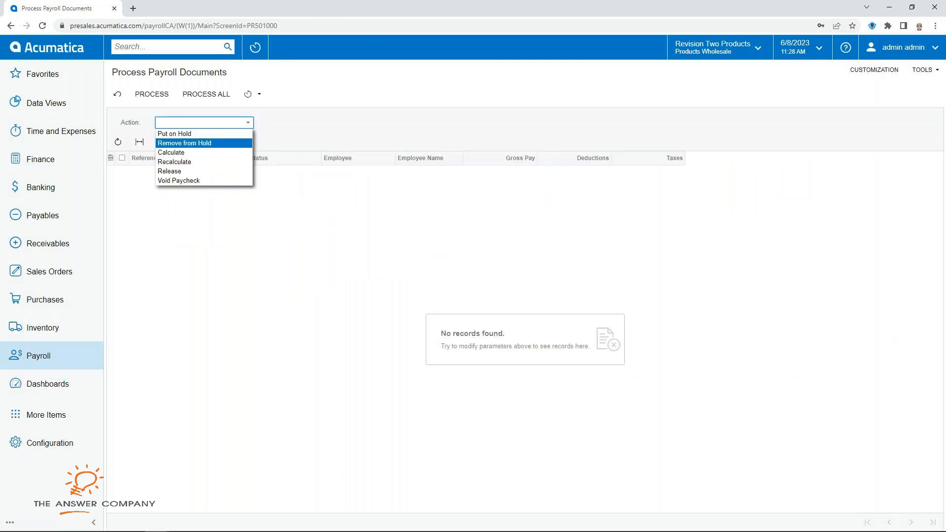
{"action": "left_click", "coordinate": [197, 153]}
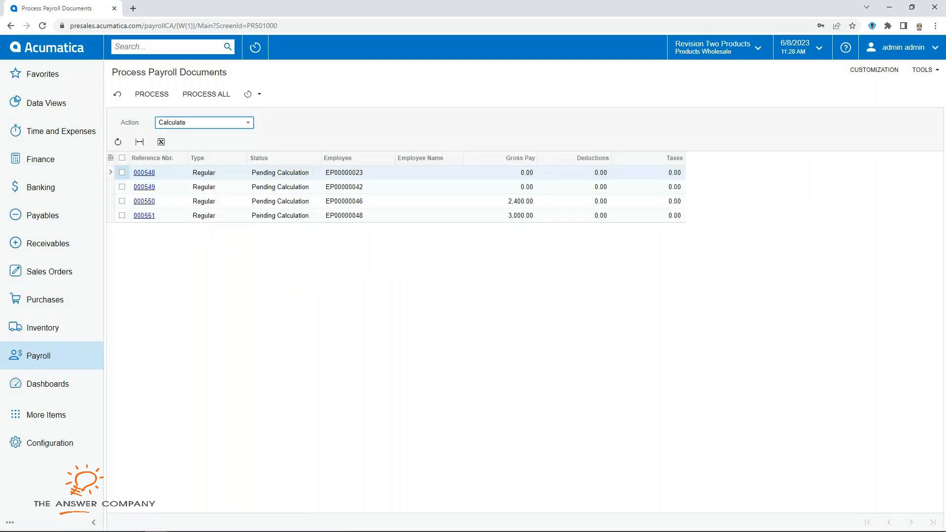
{"action": "left_click", "coordinate": [248, 123]}
{"action": "left_click", "coordinate": [197, 153]}
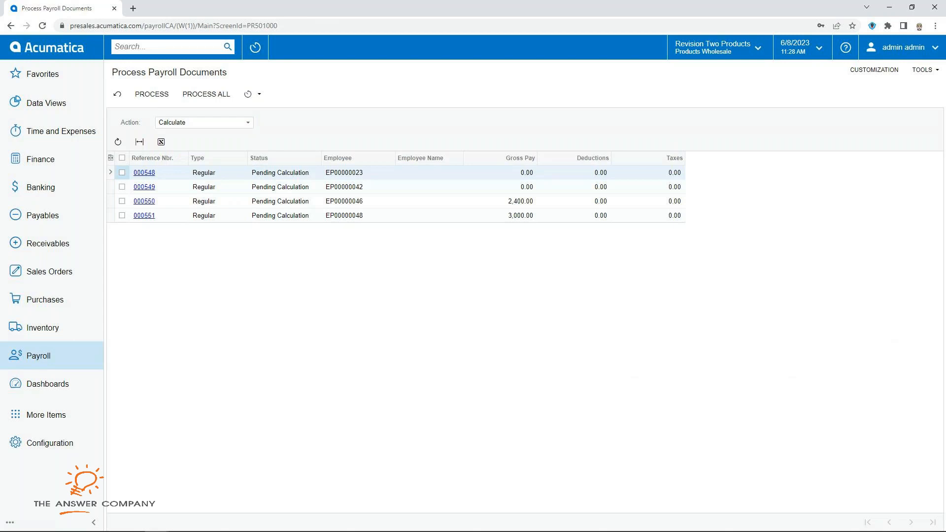
Step: Open the Toronto employee's paycheck 000550 from Paychecks and Adjustments
{"action": "left_click", "coordinate": [39, 356]}
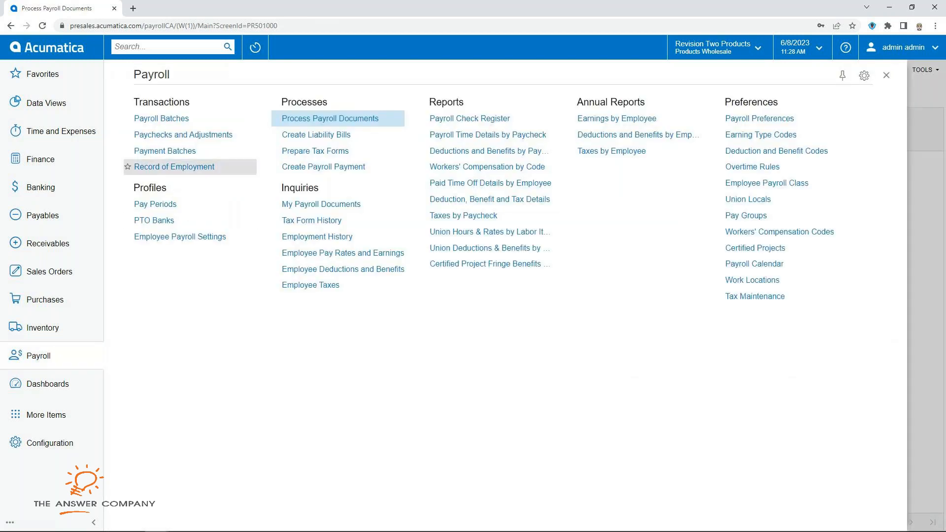
{"action": "left_click", "coordinate": [147, 134]}
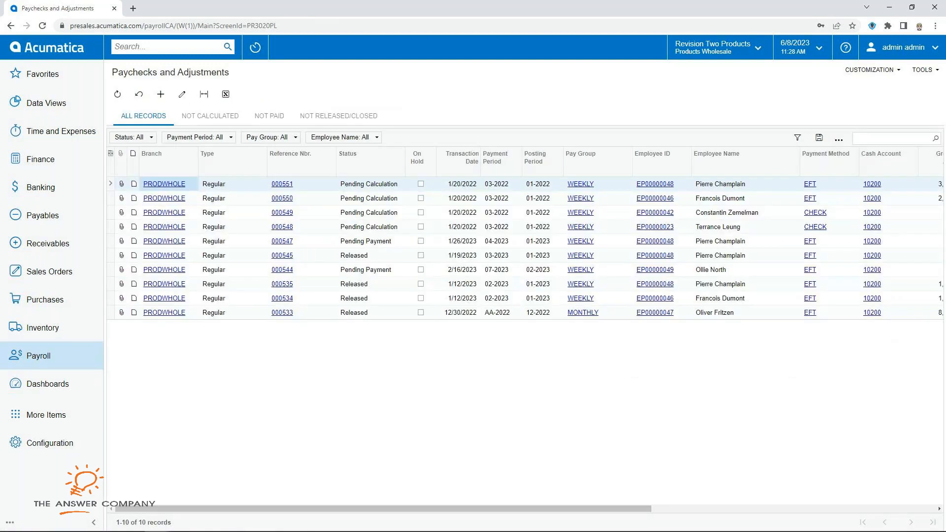
{"action": "left_click", "coordinate": [745, 199]}
Step: Review paycheck 000550's deductions and taxes before calculation, noting zero deductions
{"action": "left_click", "coordinate": [283, 198]}
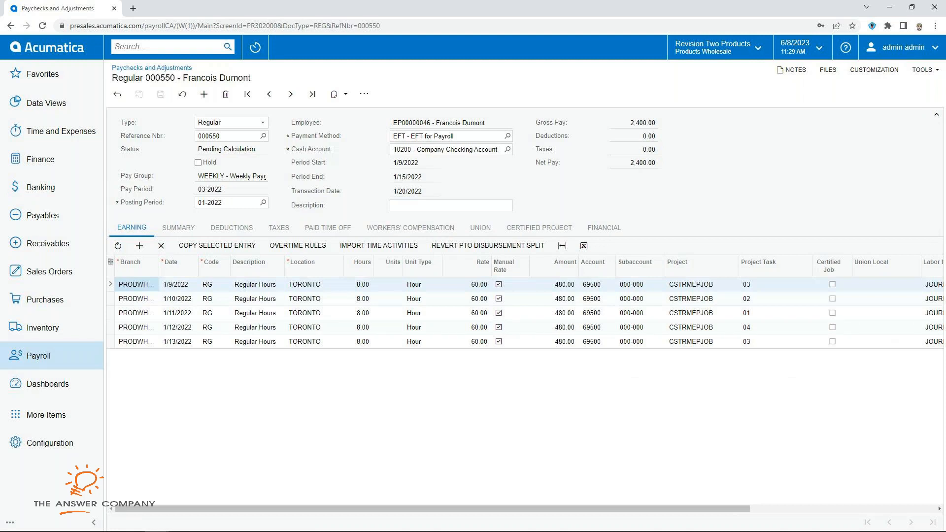
{"action": "left_click", "coordinate": [232, 228]}
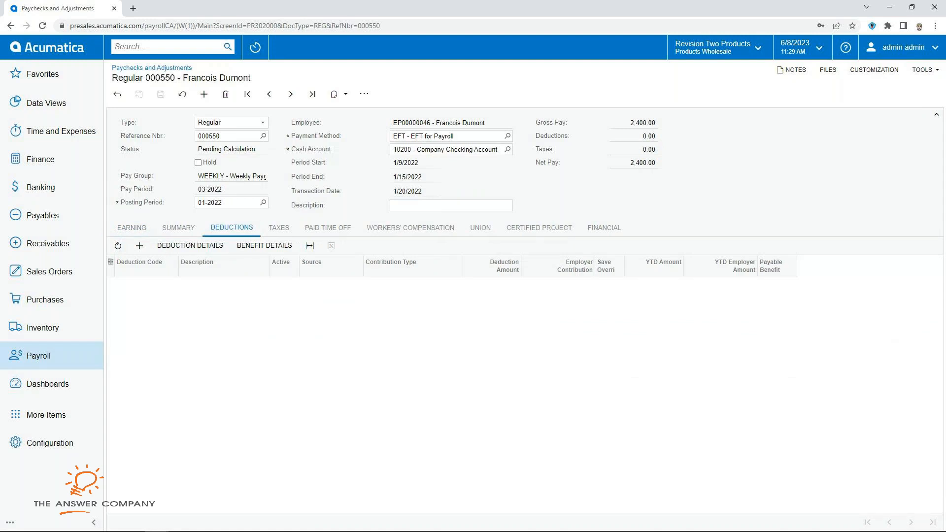
{"action": "left_click", "coordinate": [278, 227]}
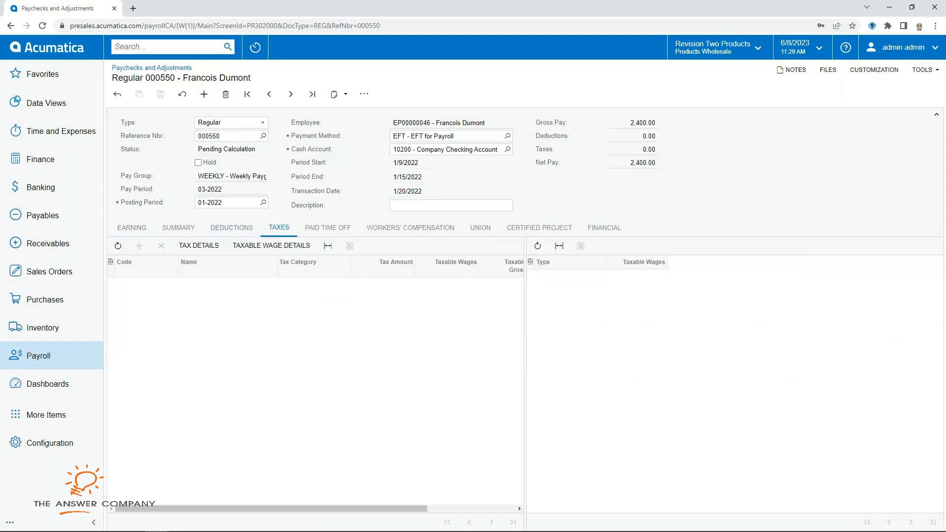
{"action": "left_click", "coordinate": [649, 136]}
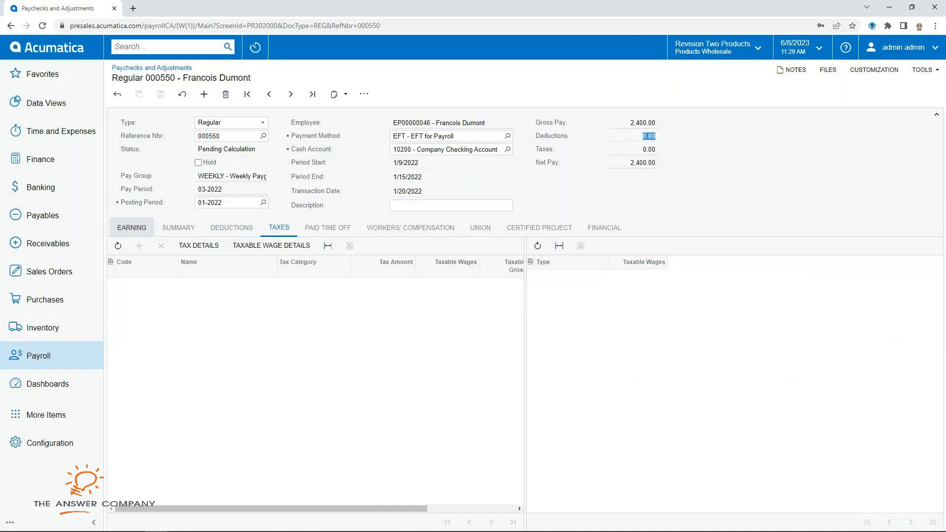
{"action": "left_click", "coordinate": [131, 227]}
Step: Calculate paycheck 000550 and review its 868.53 taxes and 1,531.47 net pay
{"action": "left_click", "coordinate": [364, 94]}
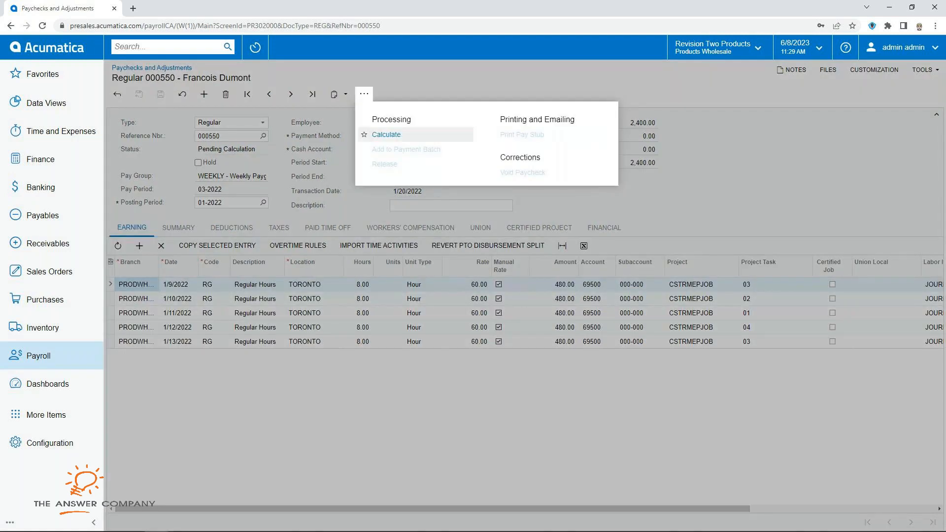
{"action": "left_click", "coordinate": [386, 135]}
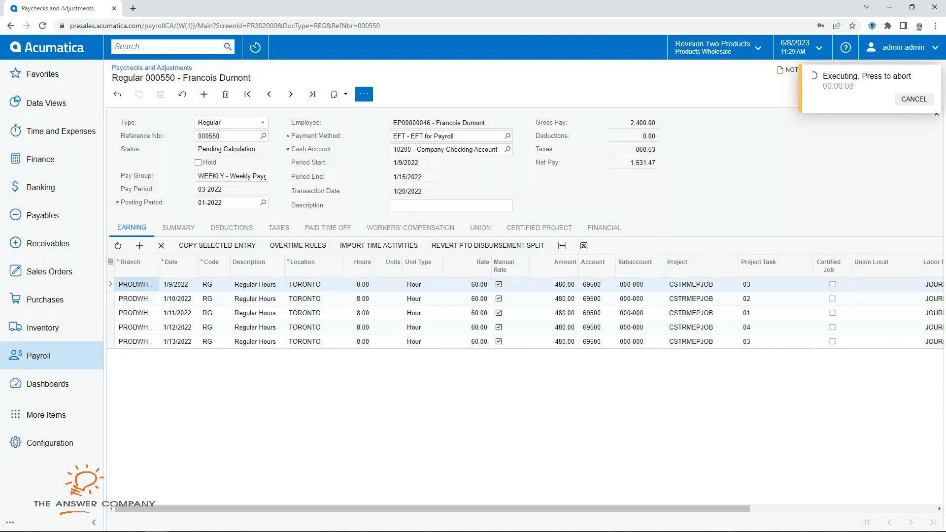
{"action": "left_click", "coordinate": [359, 284]}
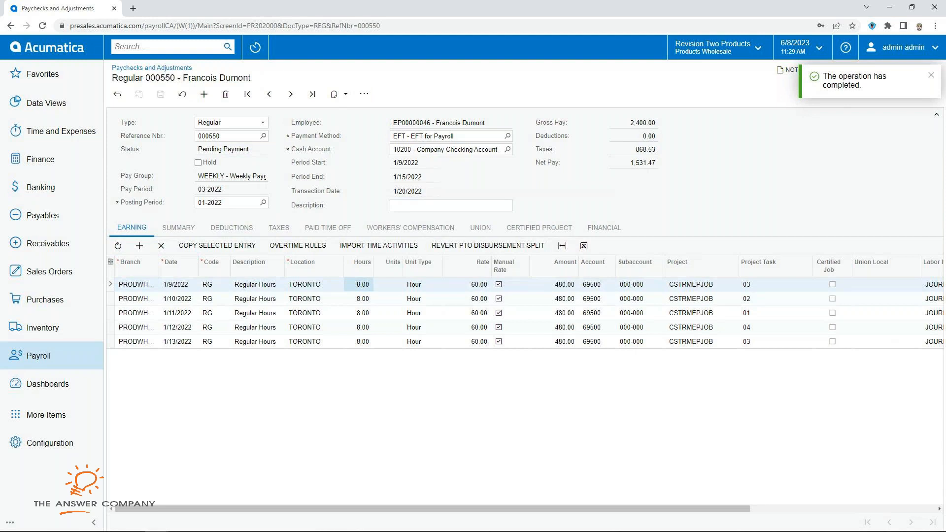
{"action": "left_click", "coordinate": [232, 228]}
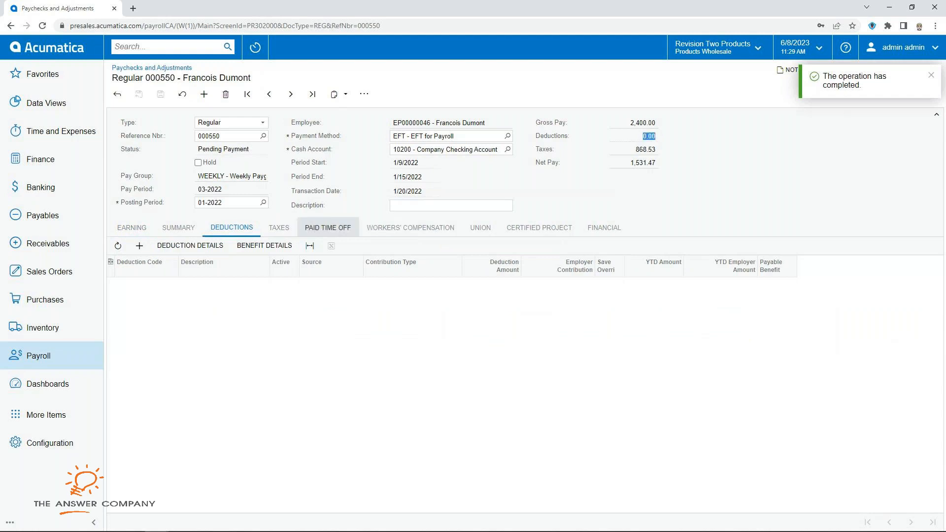
{"action": "left_click", "coordinate": [279, 227]}
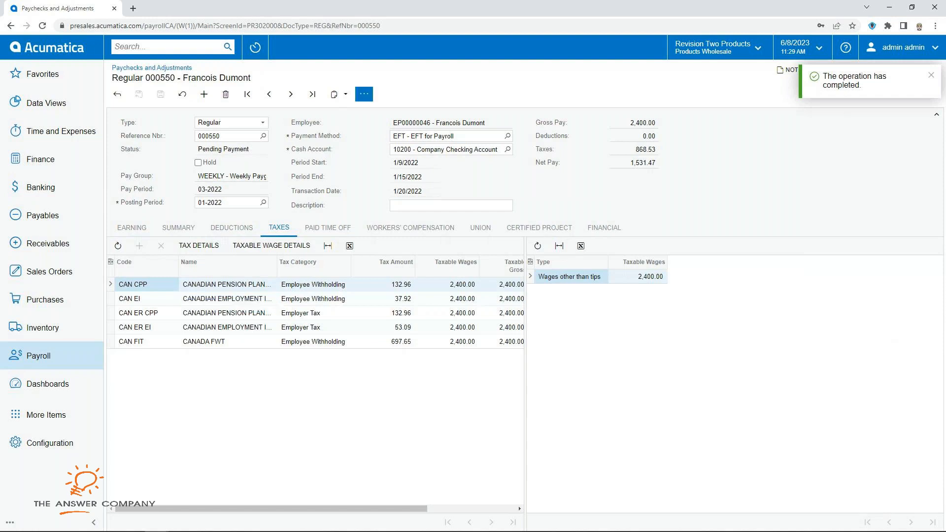
{"action": "left_click", "coordinate": [364, 94]}
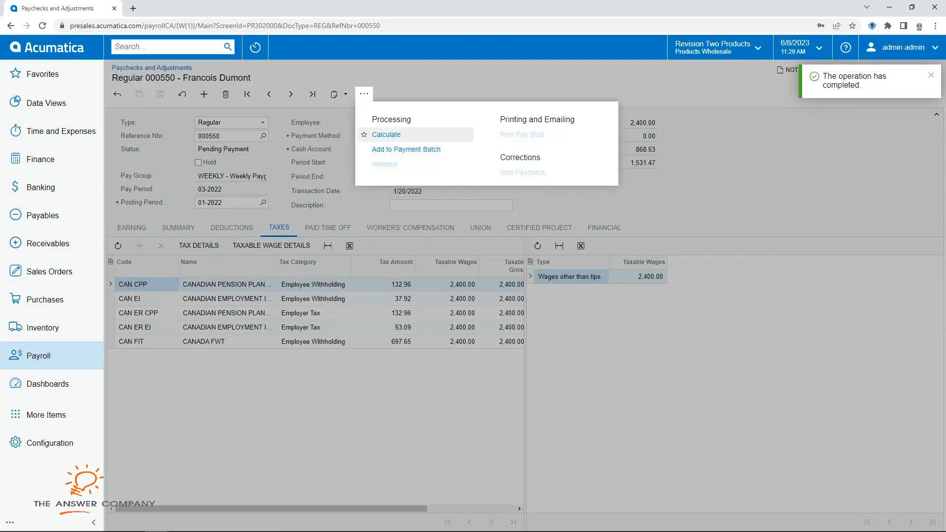
Step: Add paycheck 000550 to new EFT payment batch 000123 for 1,531.47 and try exporting it
{"action": "left_click", "coordinate": [406, 150]}
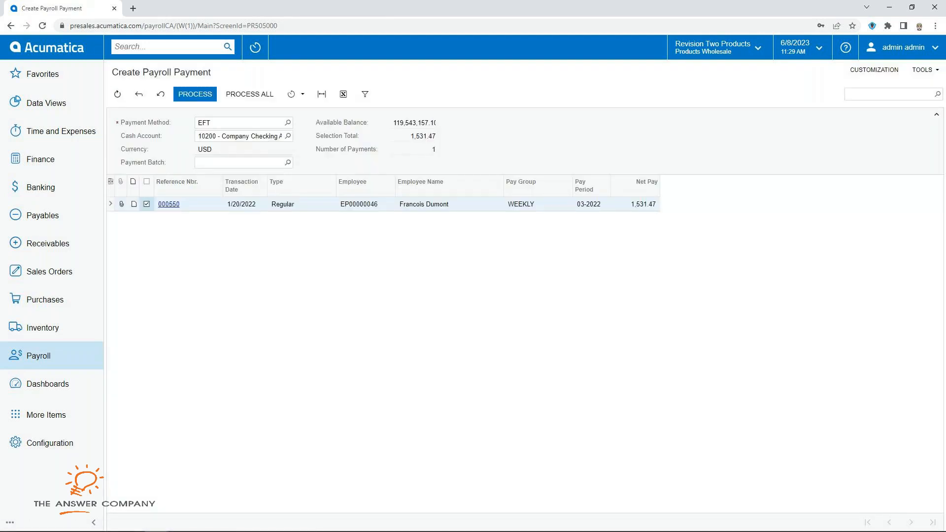
{"action": "left_click", "coordinate": [195, 94]}
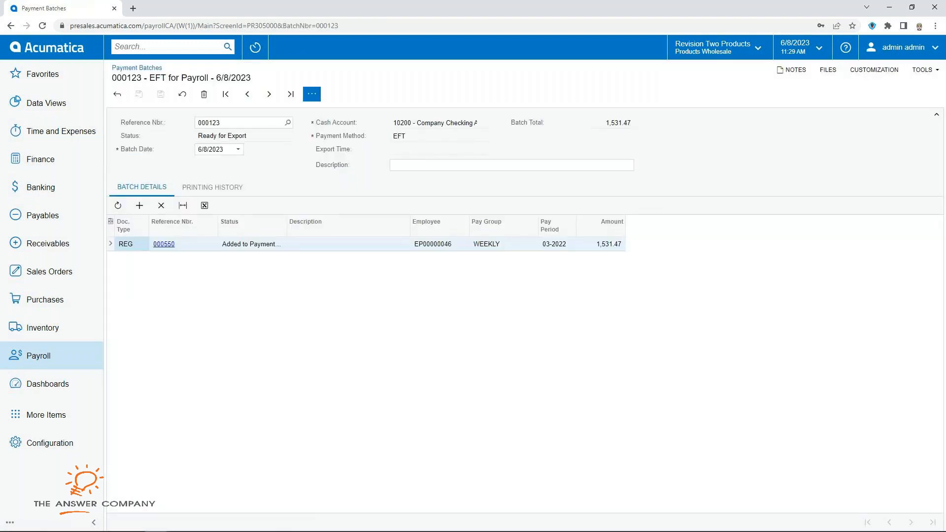
{"action": "left_click", "coordinate": [312, 94]}
{"action": "left_click", "coordinate": [330, 134]}
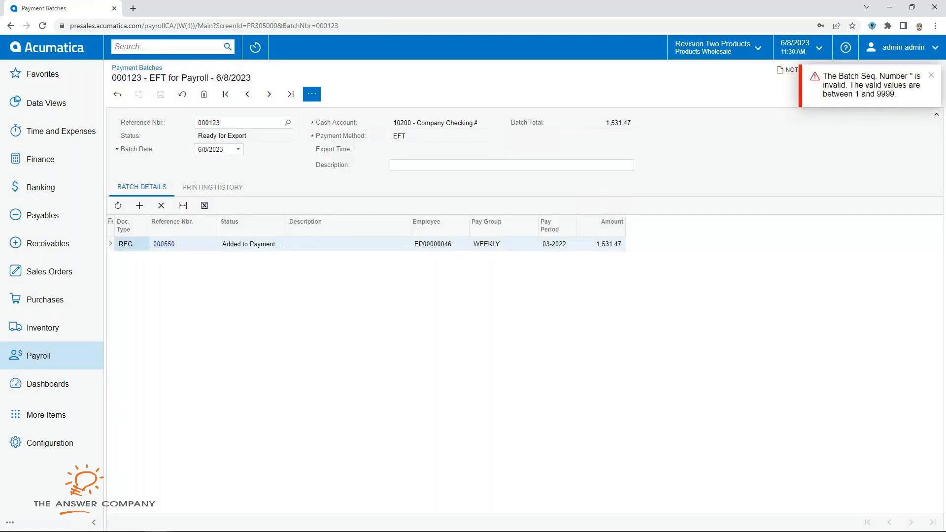
Step: Go back and open the Payroll Payment Batches list showing batch 000123
{"action": "left_click", "coordinate": [118, 94]}
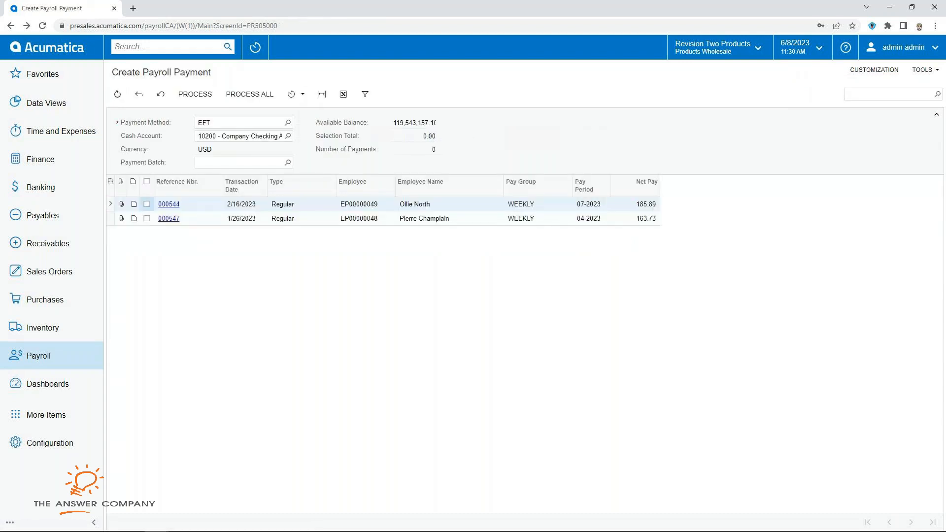
{"action": "left_click", "coordinate": [38, 356]}
{"action": "left_click", "coordinate": [163, 167]}
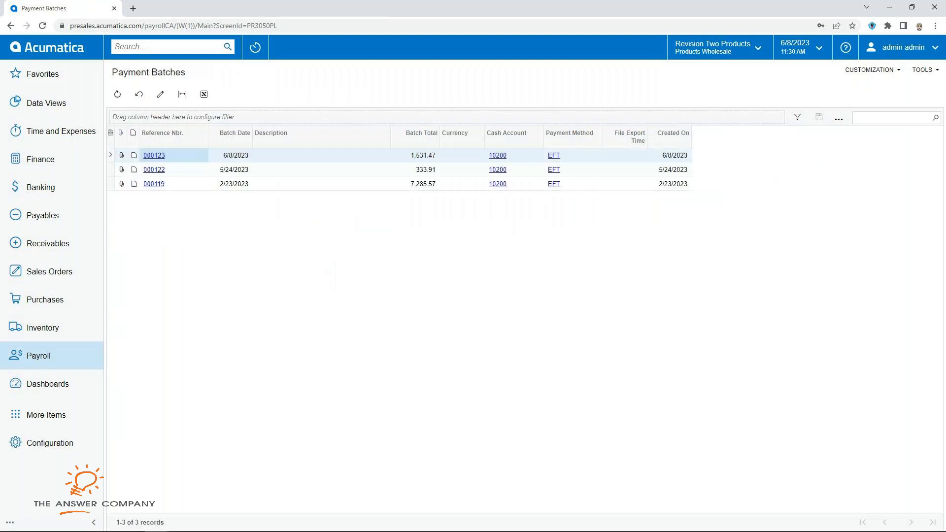
Step: Open EFT payment batch 000119 and try exporting it
{"action": "left_click", "coordinate": [154, 184]}
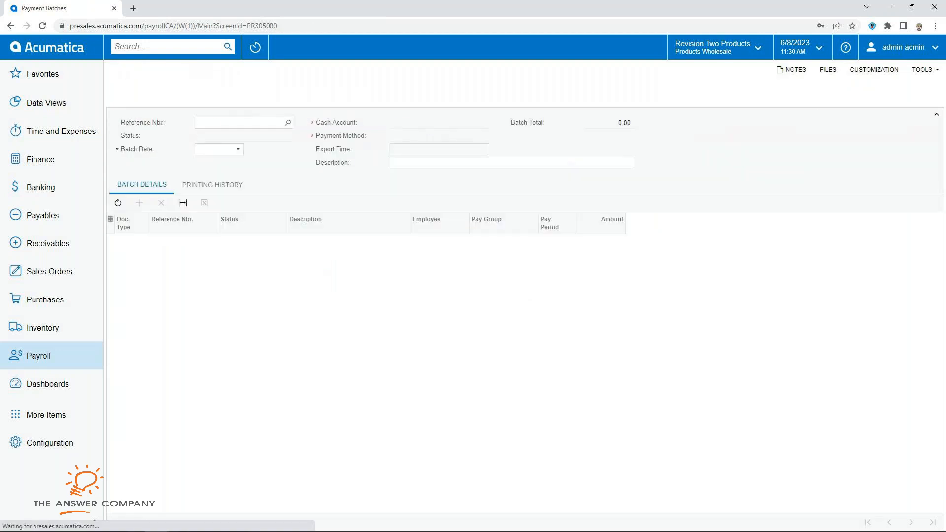
{"action": "left_click", "coordinate": [312, 94]}
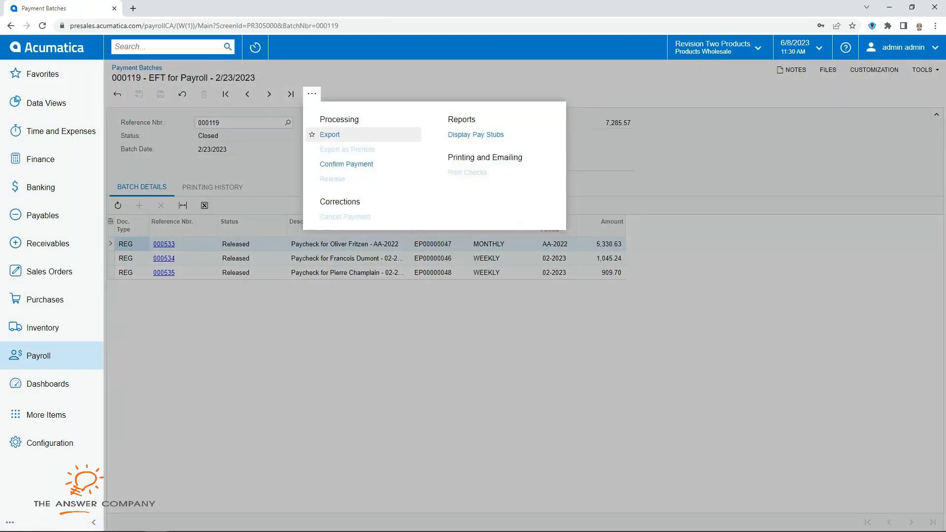
{"action": "left_click", "coordinate": [329, 135]}
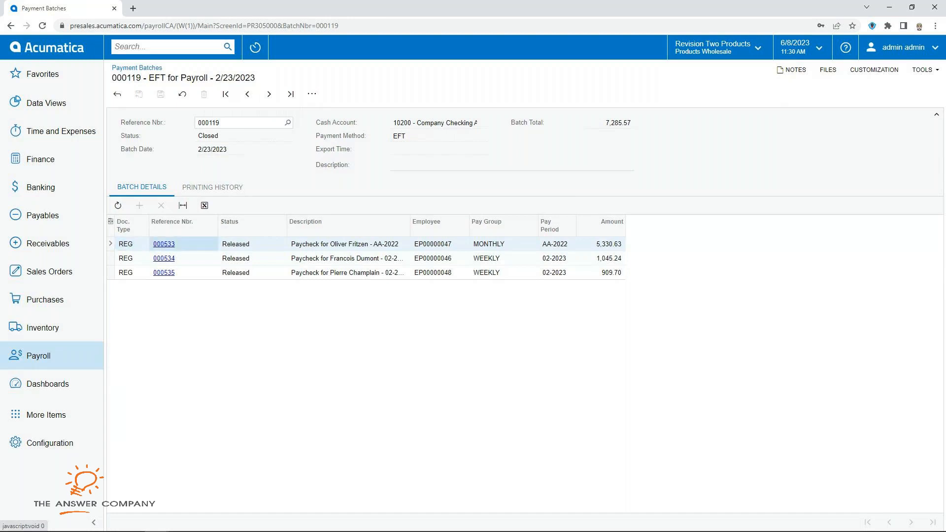
Step: Print the pay stub for paycheck 000533 from the batch
{"action": "left_click", "coordinate": [163, 243]}
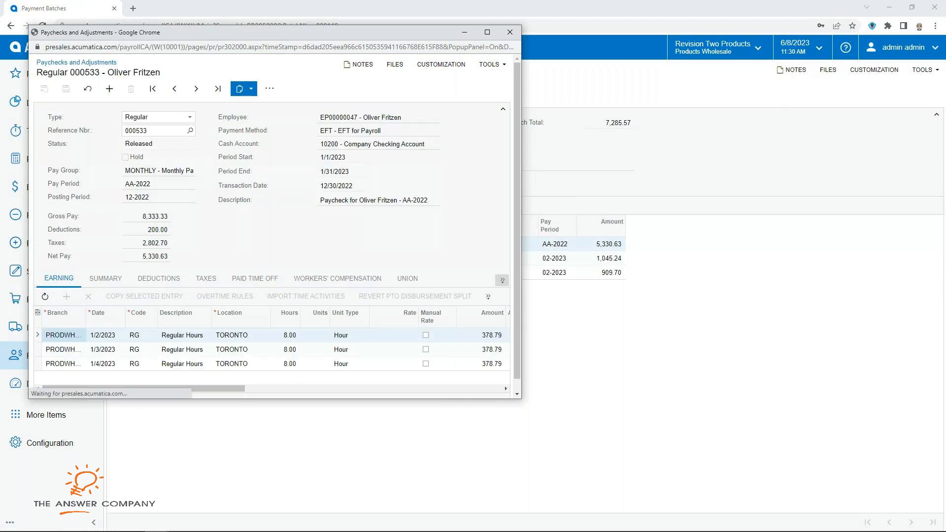
{"action": "left_click", "coordinate": [269, 89]}
{"action": "left_click", "coordinate": [418, 129]}
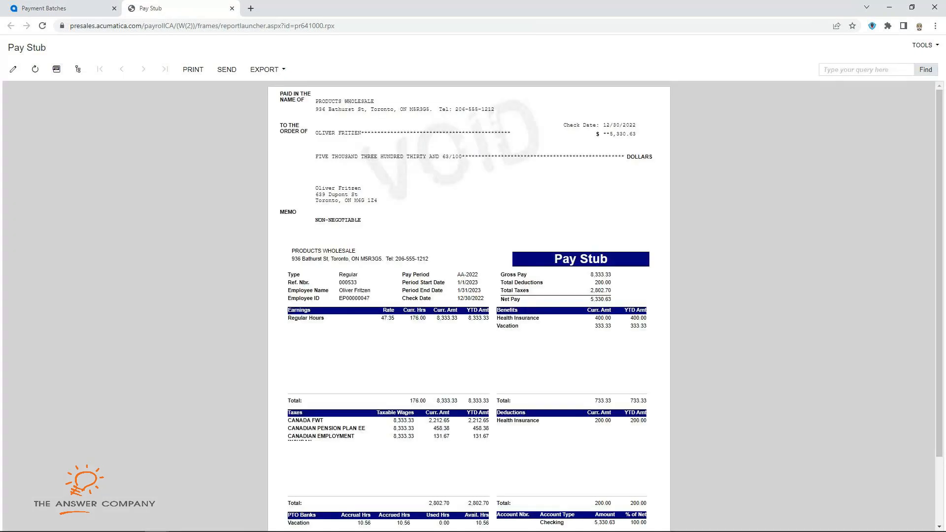
Step: Review the 000533 pay stub (net pay 5,330.63), then close its tab to return to batch 000119
{"action": "scroll", "coordinate": [468, 306], "scroll_direction": "down", "scroll_amount": 3}
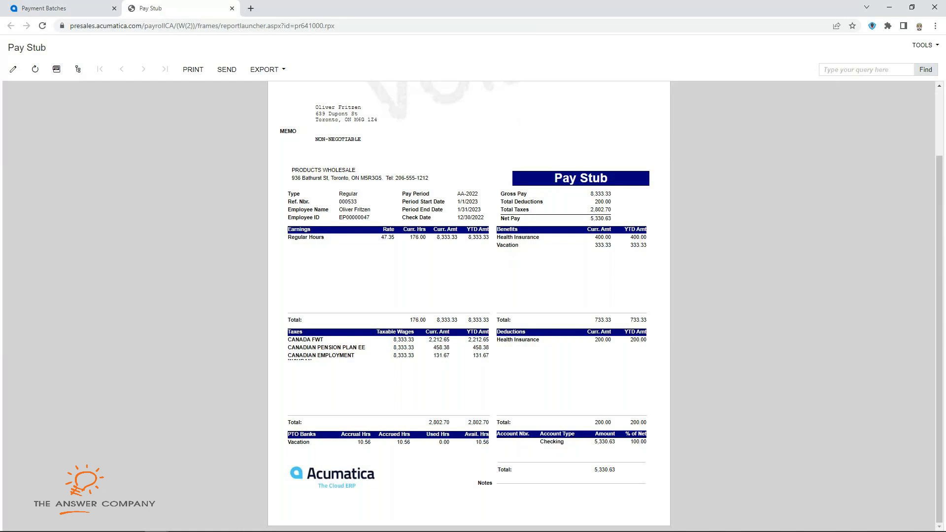
{"action": "left_click", "coordinate": [232, 8]}
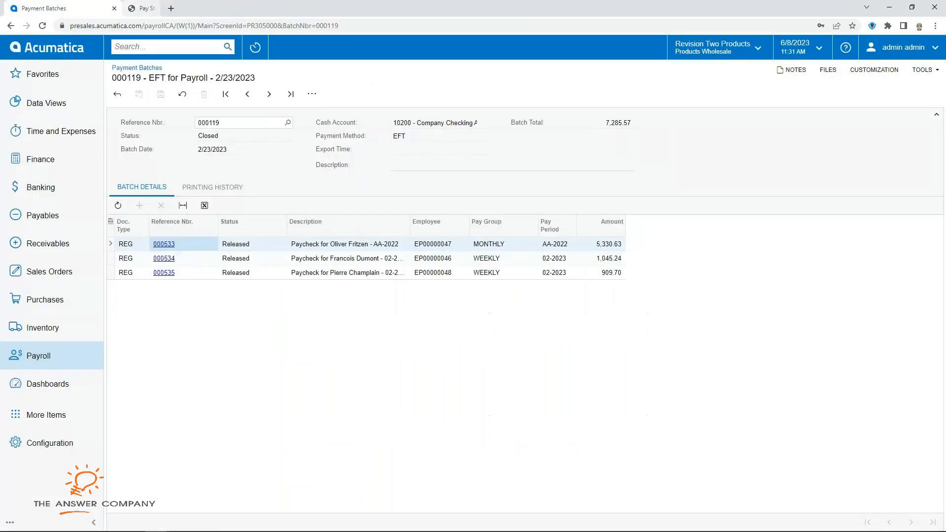
Step: In Create Liability Bills, select the 000535, 000533 and 000545 Health Insurance benefits, then open Prepare Tax Forms
{"action": "left_click", "coordinate": [38, 356]}
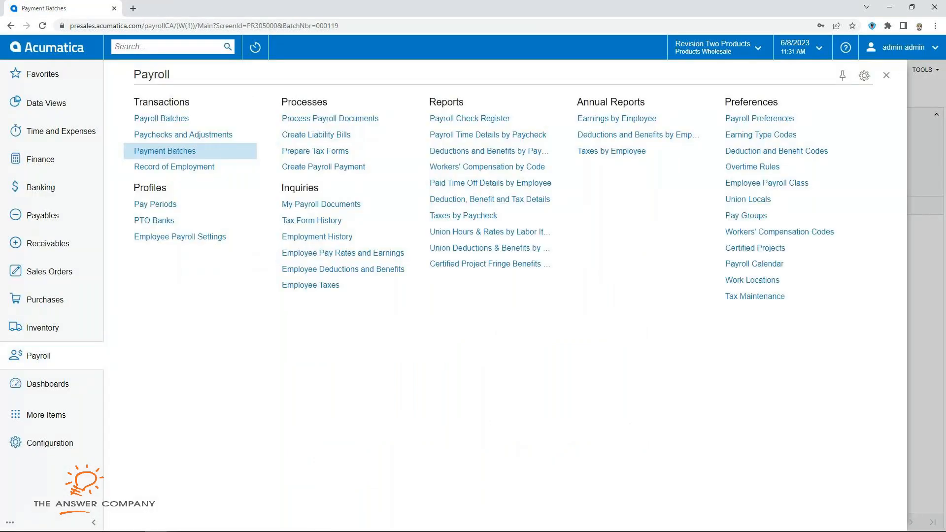
{"action": "left_click", "coordinate": [316, 134]}
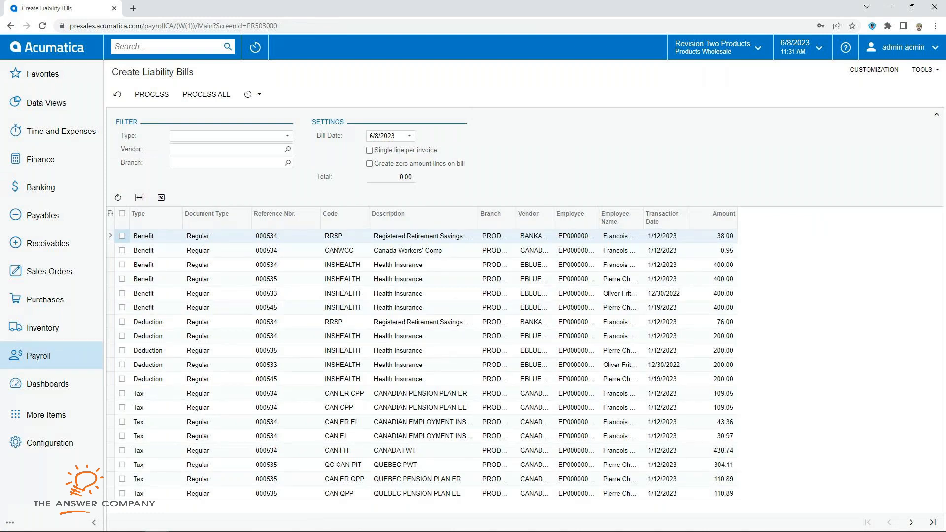
{"action": "left_click", "coordinate": [122, 278]}
{"action": "left_click", "coordinate": [123, 293]}
{"action": "left_click", "coordinate": [123, 307]}
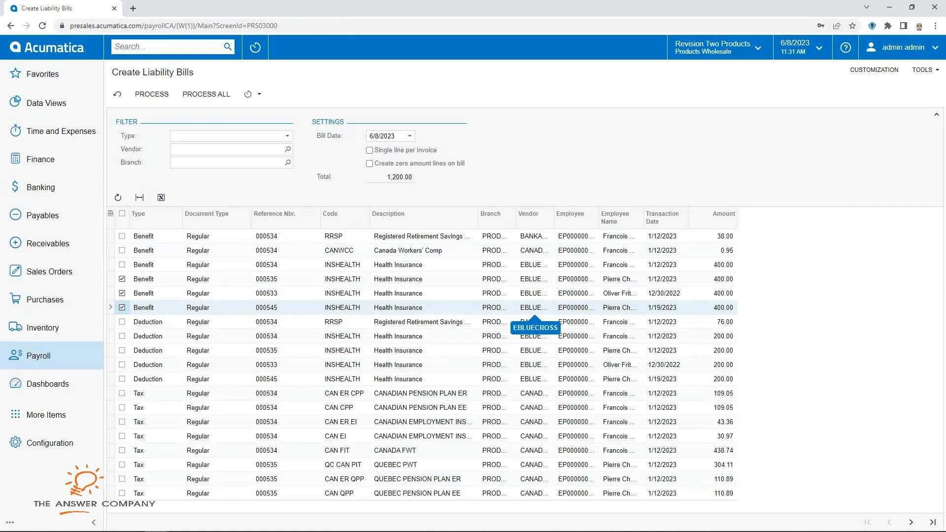
{"action": "left_click_drag", "start_coordinate": [554, 216], "coordinate": [588, 217]}
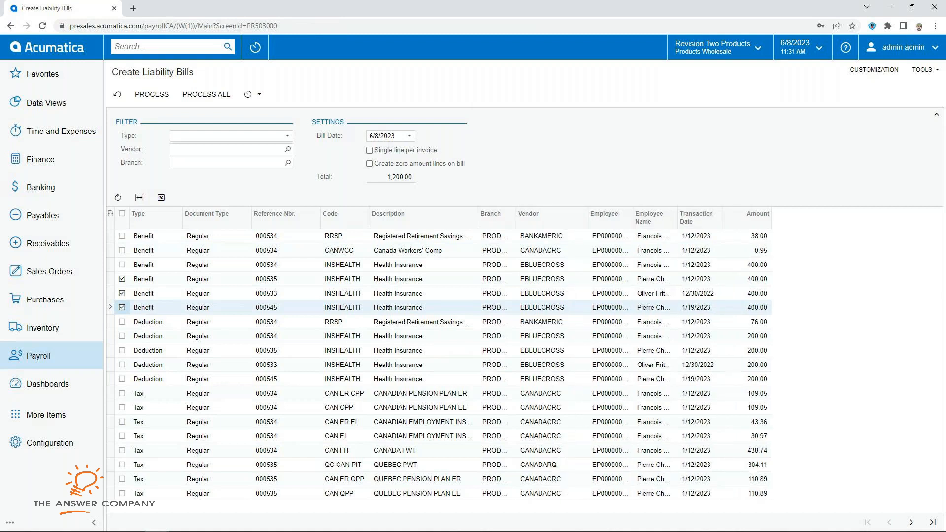
{"action": "left_click", "coordinate": [551, 279]}
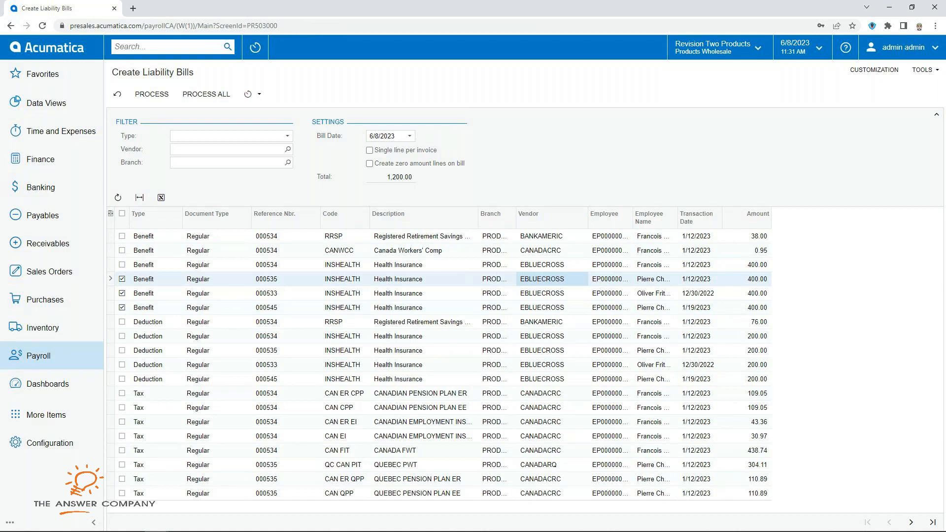
{"action": "left_click", "coordinate": [39, 355]}
{"action": "left_click", "coordinate": [296, 148]}
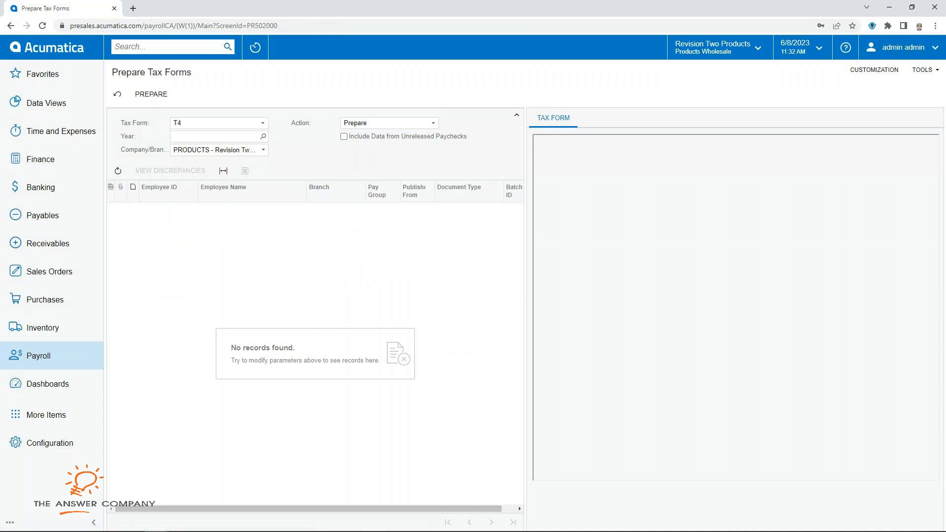
Step: Set the T4 tax form year to 2023 in Prepare Tax Forms
{"action": "left_click", "coordinate": [263, 136]}
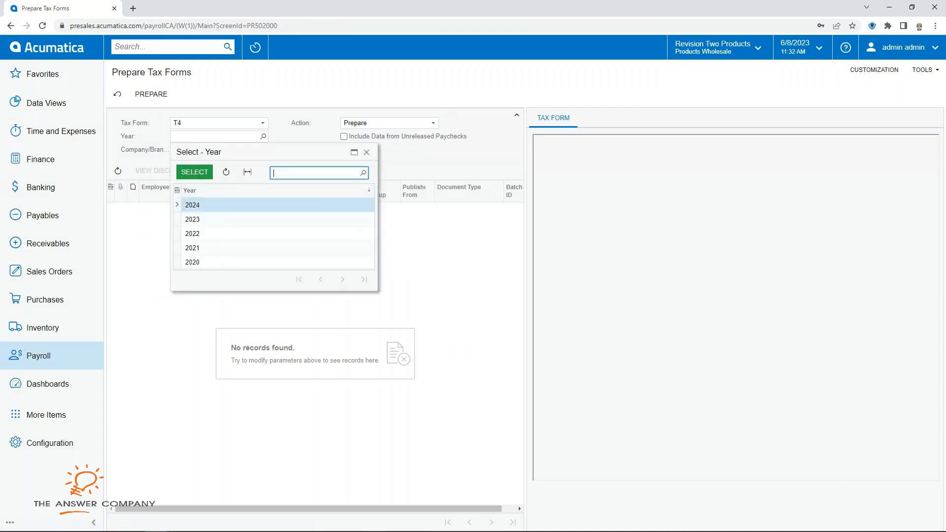
{"action": "left_click", "coordinate": [193, 219]}
{"action": "left_click", "coordinate": [195, 171]}
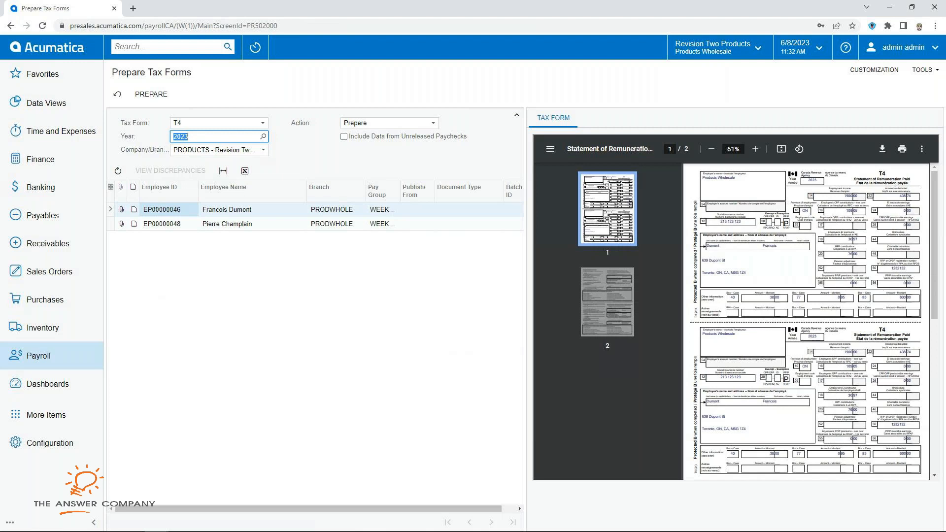
{"action": "left_click", "coordinate": [39, 356]}
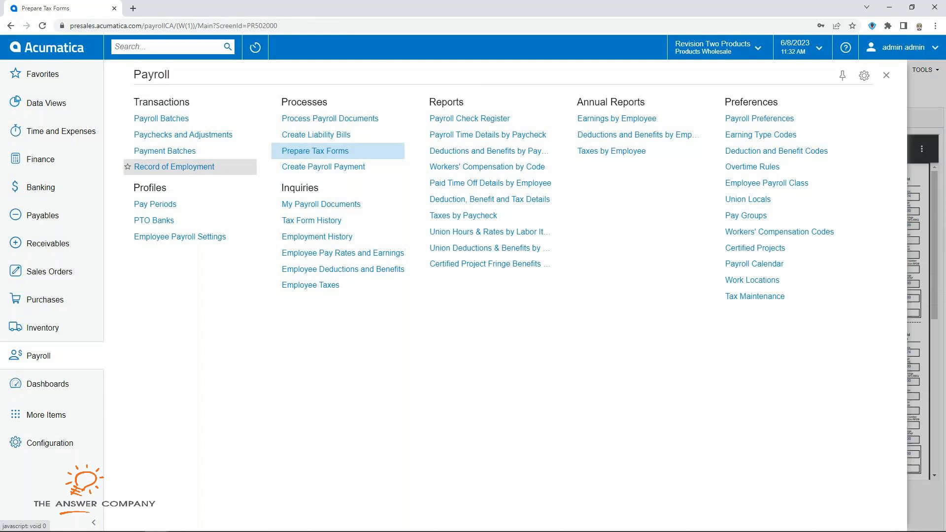
Step: In Paychecks and Adjustments, start a new paycheck and review the paycheck types, leaving them unchanged
{"action": "left_click", "coordinate": [183, 135]}
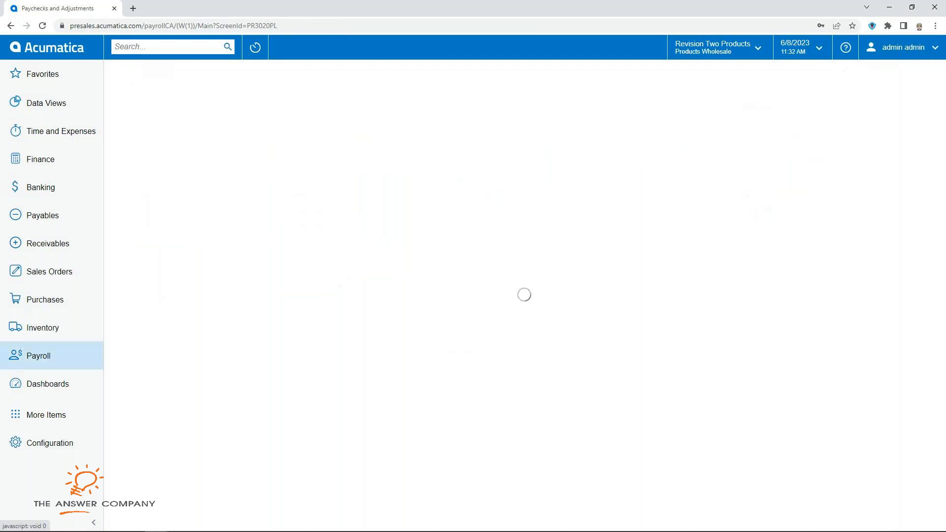
{"action": "left_click", "coordinate": [161, 94]}
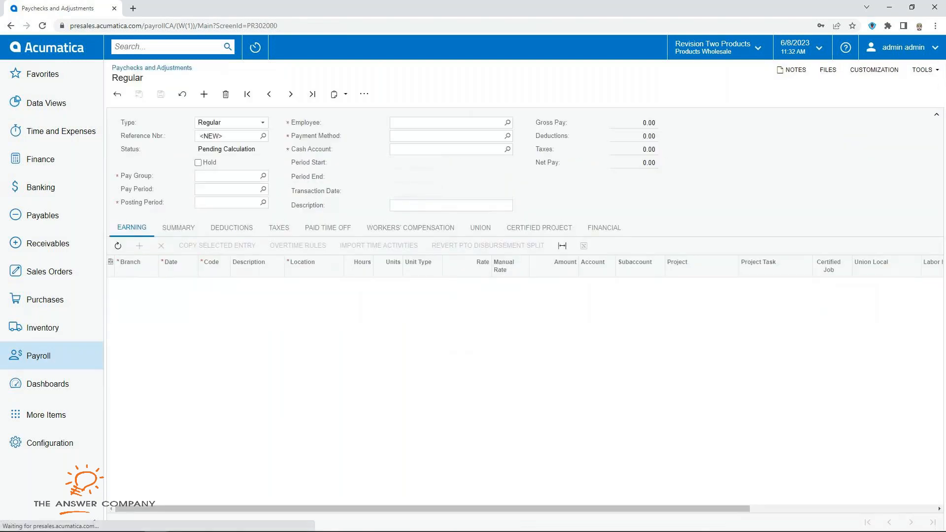
{"action": "left_click", "coordinate": [262, 123]}
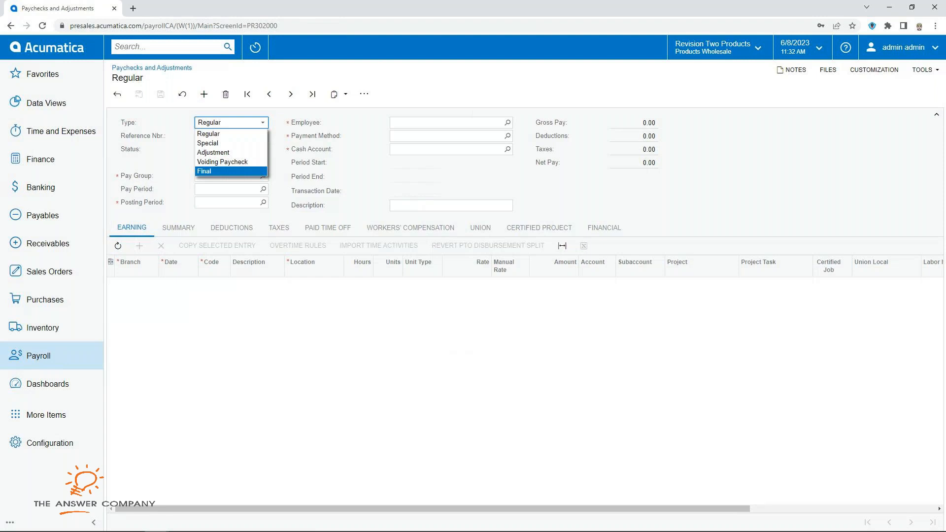
{"action": "key", "text": "Escape"}
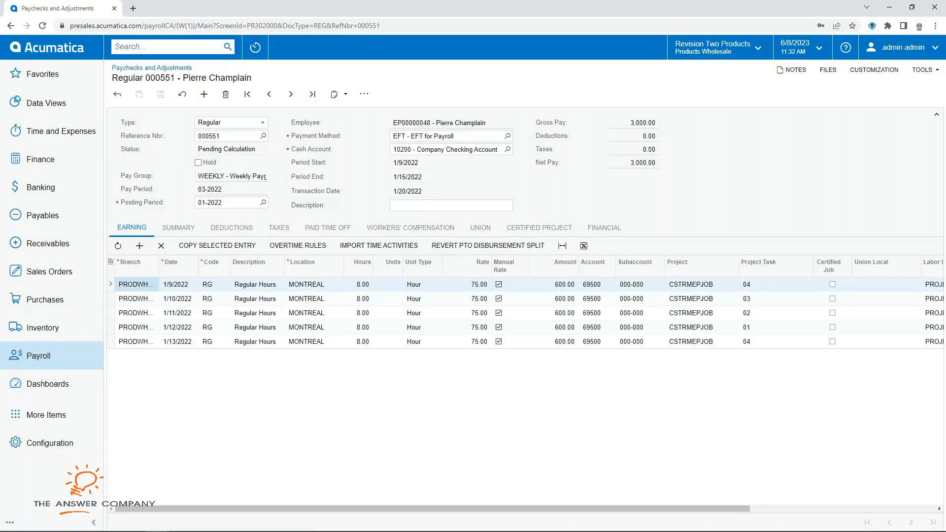
{"action": "left_click", "coordinate": [39, 356]}
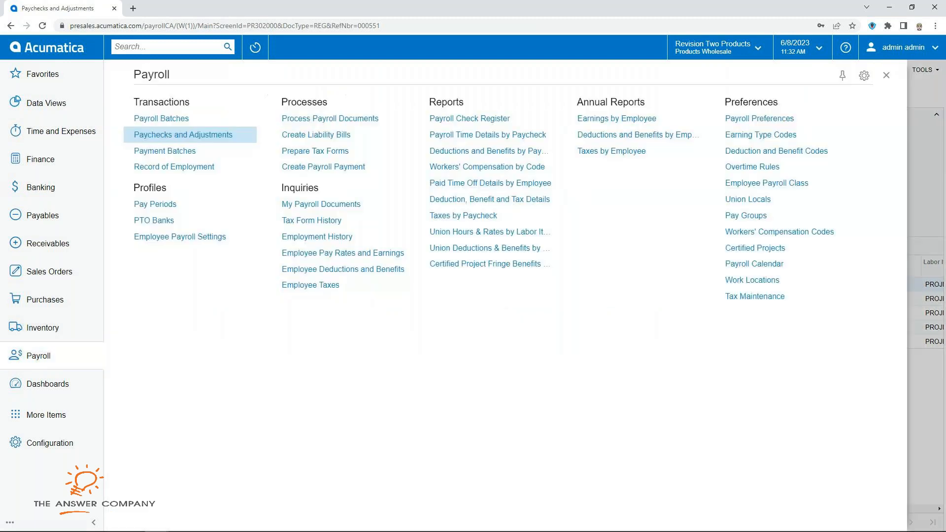